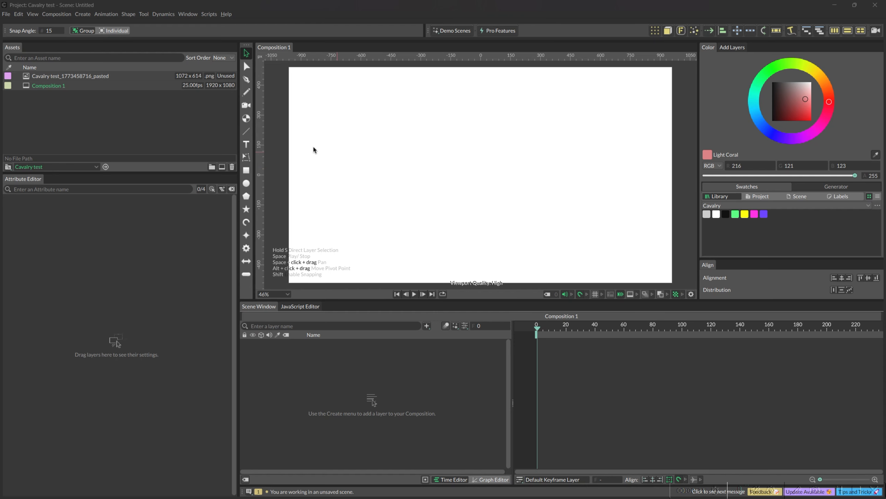
Step: Add a default 200 by 200 rectangle to the composition and move it horizontally to about X -518
{"action": "left_click", "coordinate": [246, 172], "text": "alt"}
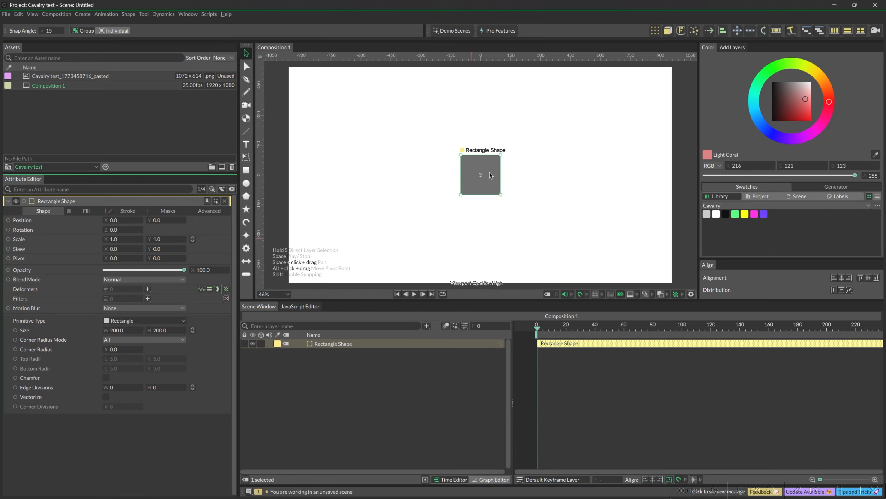
{"action": "left_click", "coordinate": [478, 188]}
{"action": "left_click_drag", "start_coordinate": [477, 186], "coordinate": [377, 180]}
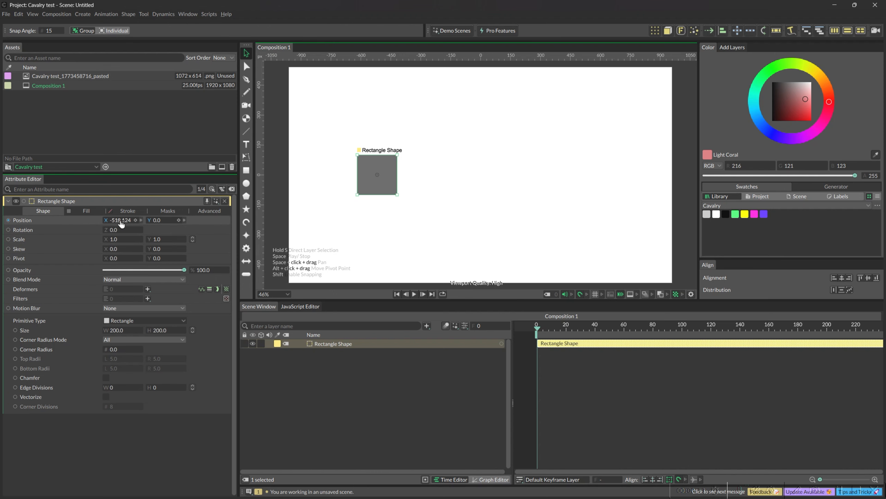
Step: Keyframe the rectangle's X position at frame 0, and at frame 30 move it across to about X 553
{"action": "left_click", "coordinate": [136, 220]}
{"action": "left_click_drag", "start_coordinate": [536, 326], "coordinate": [581, 330]}
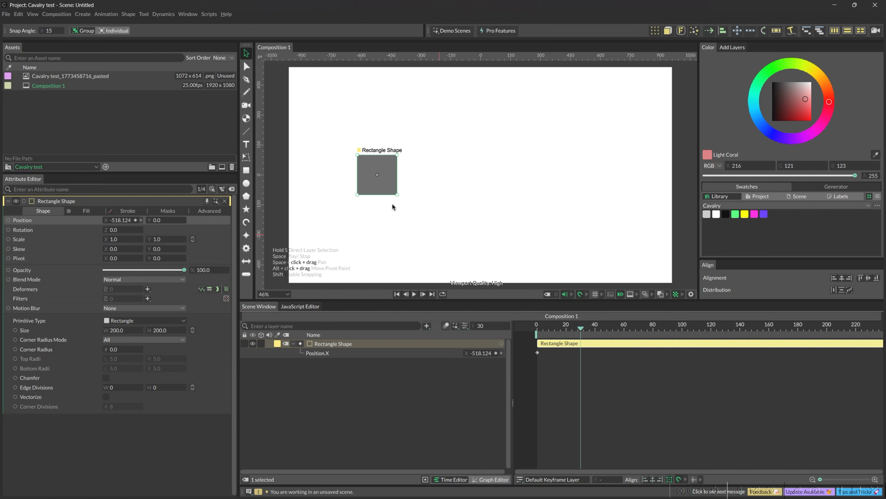
{"action": "left_click_drag", "start_coordinate": [366, 176], "coordinate": [579, 194]}
Step: Copy the rectangle's first X position keyframe to frame 60 and end the playback range at that frame
{"action": "left_click_drag", "start_coordinate": [580, 326], "coordinate": [625, 332]}
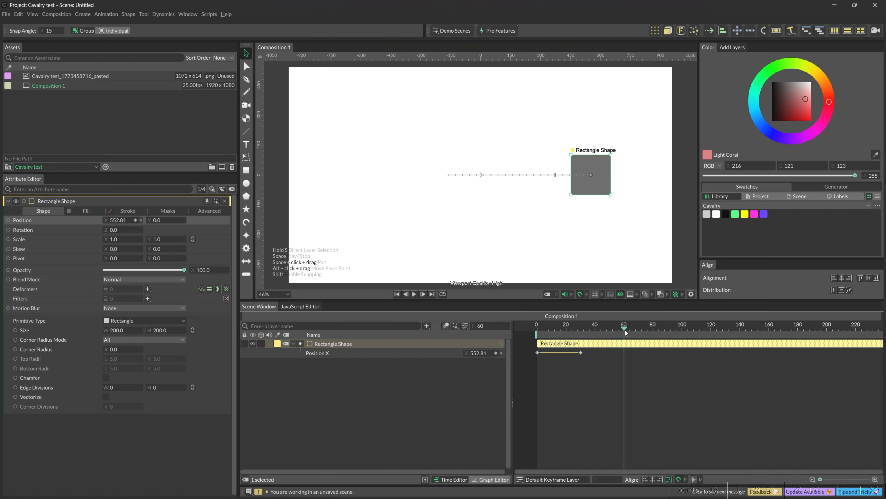
{"action": "left_click", "coordinate": [537, 352]}
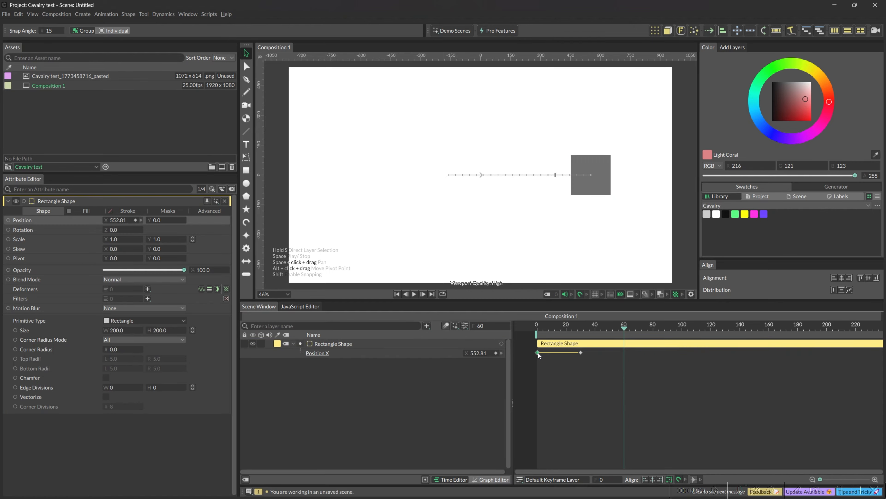
{"action": "key", "text": "ctrl+c"}
{"action": "key", "text": "ctrl+v"}
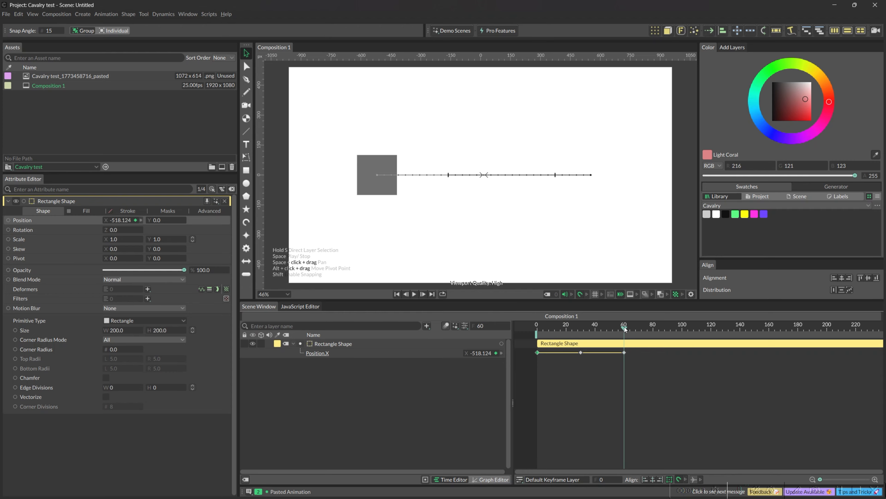
{"action": "key", "text": "n"}
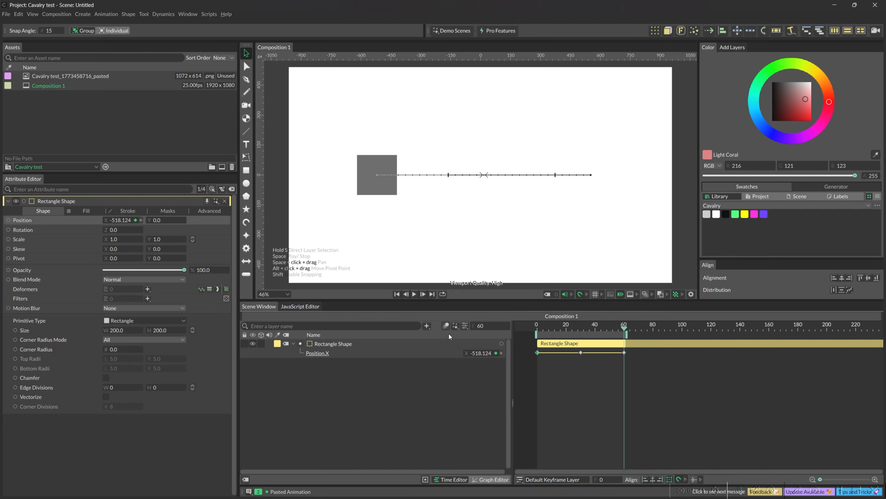
Step: Switch the timeline display from frame numbers to timecode and back to frames
{"action": "left_click", "coordinate": [472, 326], "text": "alt"}
{"action": "left_click", "coordinate": [473, 327], "text": "alt"}
{"action": "left_click", "coordinate": [473, 324], "text": "alt"}
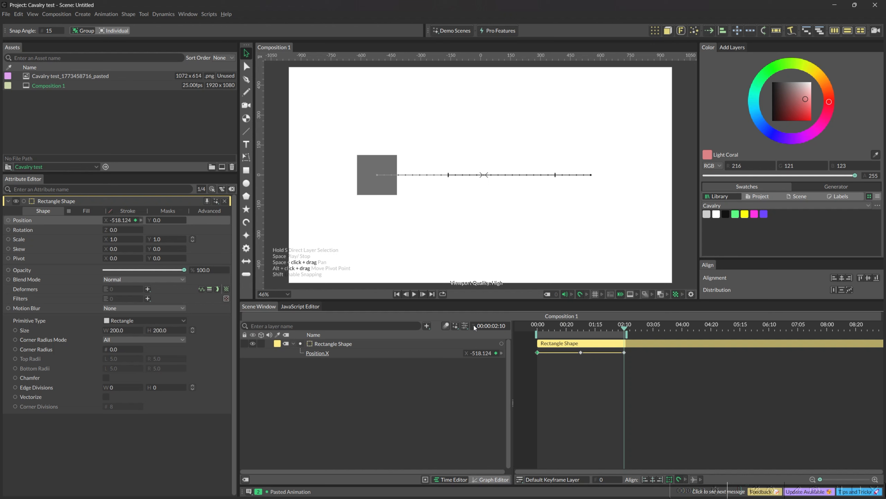
{"action": "left_click", "coordinate": [499, 325], "text": "alt"}
{"action": "left_click", "coordinate": [506, 344]}
Step: Play the rectangle's back-and-forth animation and stop it
{"action": "left_click", "coordinate": [563, 337]}
{"action": "key", "text": "space"}
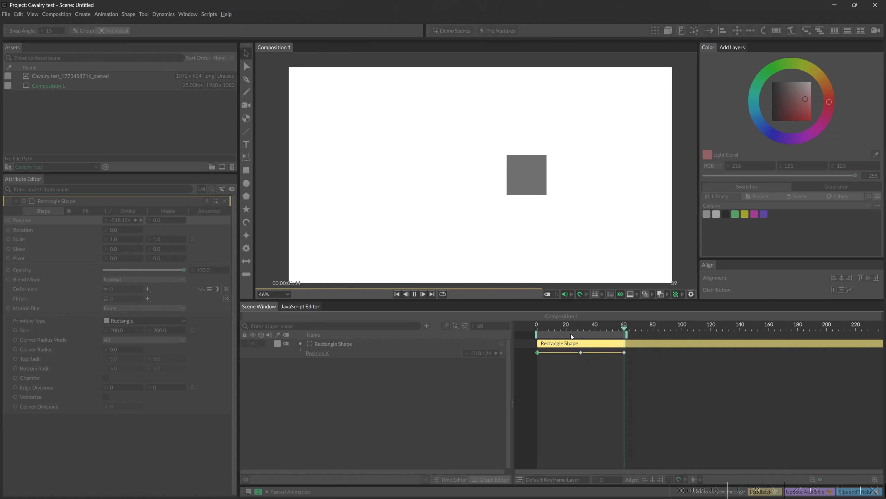
{"action": "key", "text": "space"}
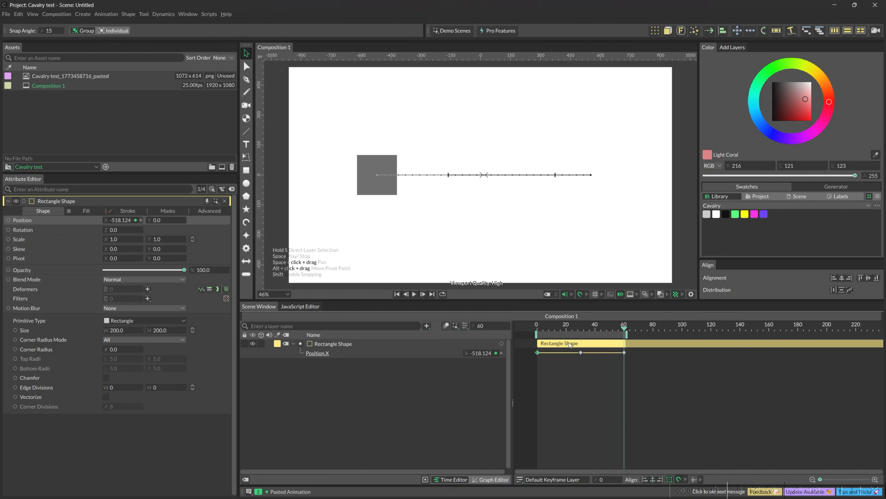
Step: Duplicate the animated rectangle, place the copy directly below the original, and preview both moving
{"action": "left_click", "coordinate": [355, 345]}
{"action": "key", "text": "ctrl+d"}
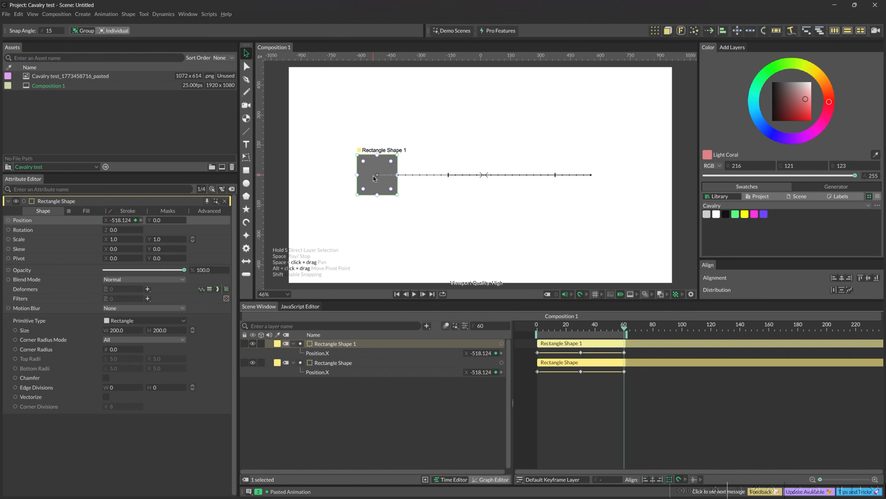
{"action": "left_click_drag", "start_coordinate": [373, 177], "coordinate": [370, 228]}
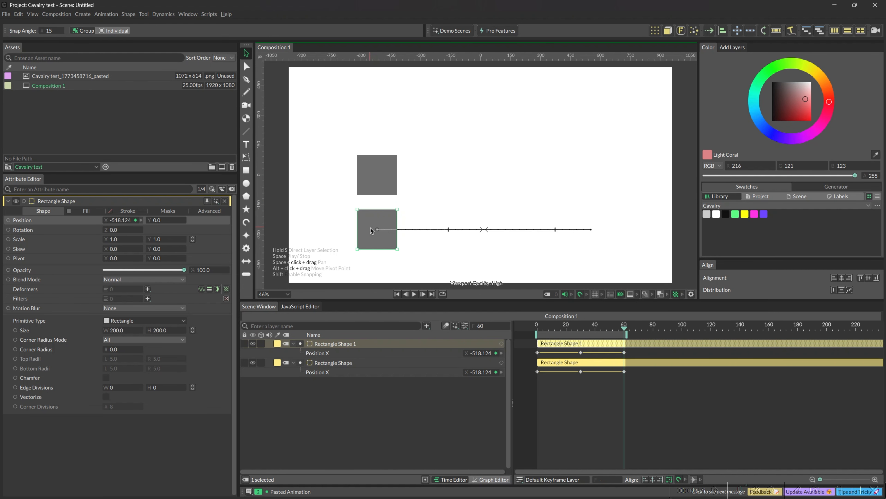
{"action": "key", "text": "space"}
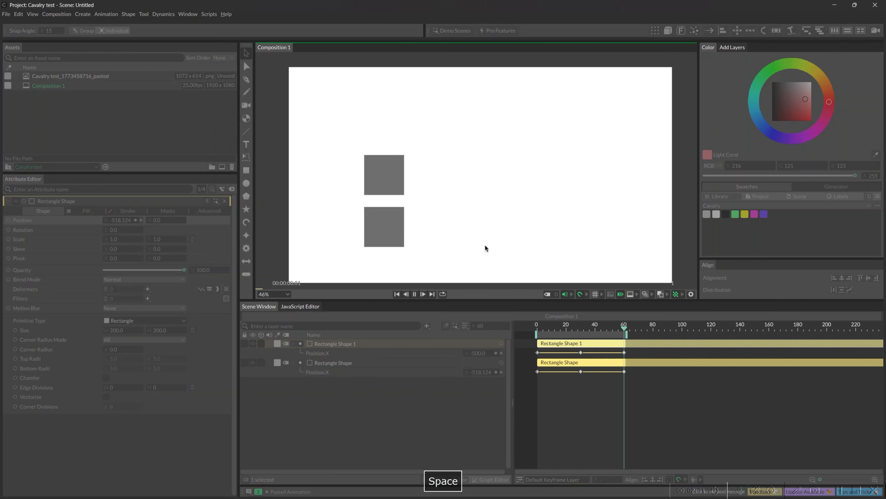
{"action": "key", "text": "space"}
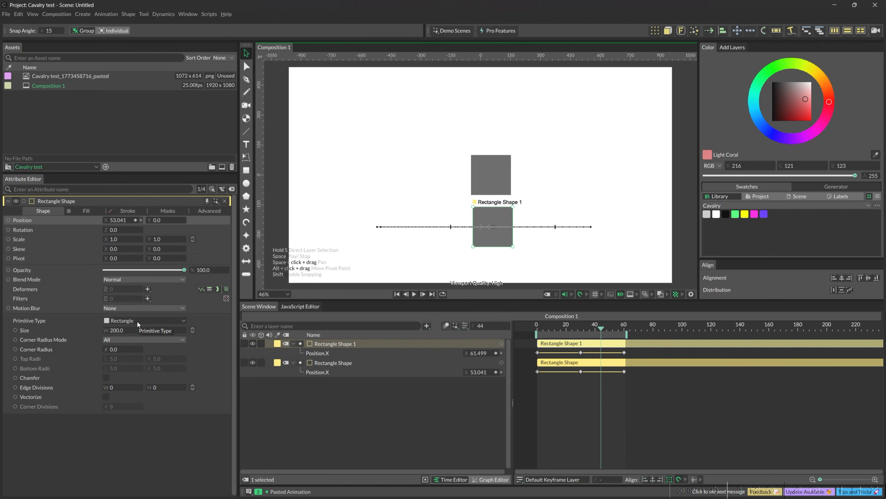
Step: Change the original rectangle's primitive type to Cogwheel and play the animation
{"action": "left_click", "coordinate": [138, 320]}
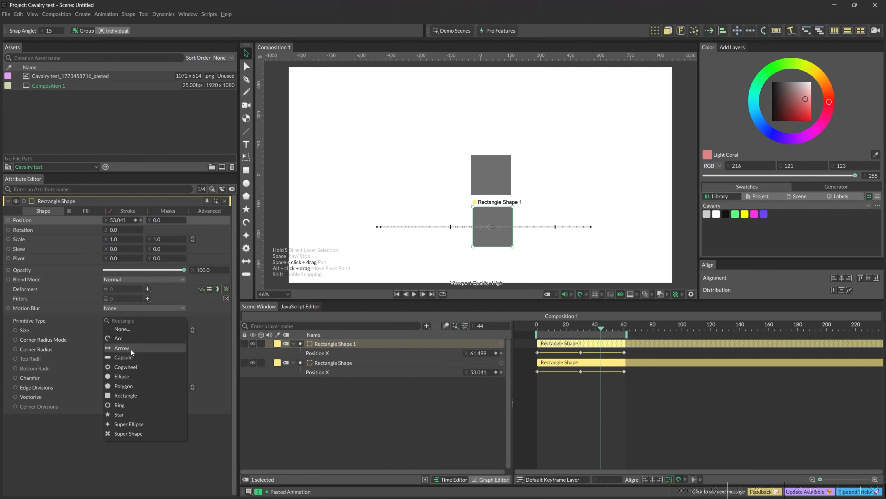
{"action": "left_click", "coordinate": [128, 367]}
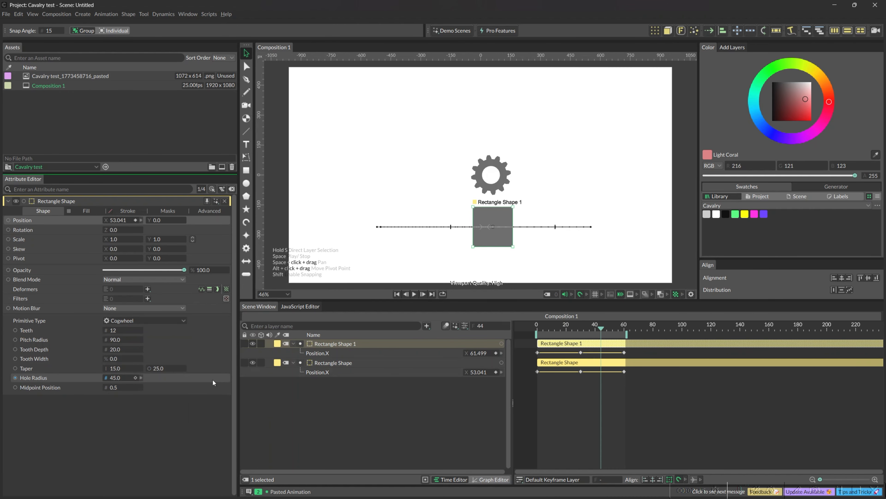
{"action": "left_click", "coordinate": [344, 432]}
{"action": "key", "text": "space"}
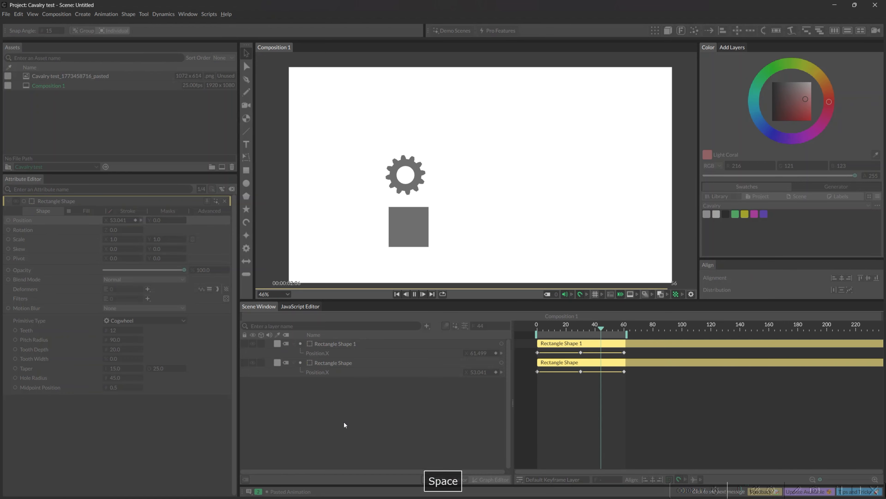
Step: Colour the cogwheel with the purple library swatch and the square below it with the magenta swatch
{"action": "left_click", "coordinate": [478, 164]}
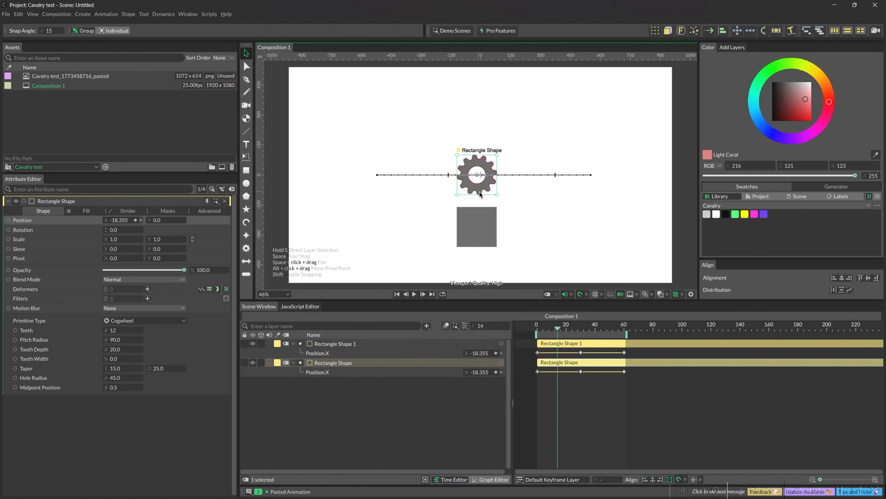
{"action": "left_click", "coordinate": [765, 215]}
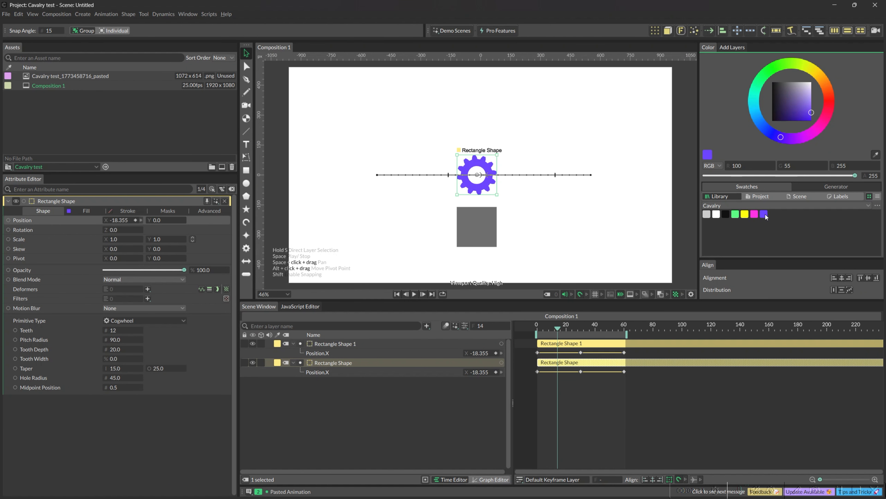
{"action": "left_click", "coordinate": [472, 241]}
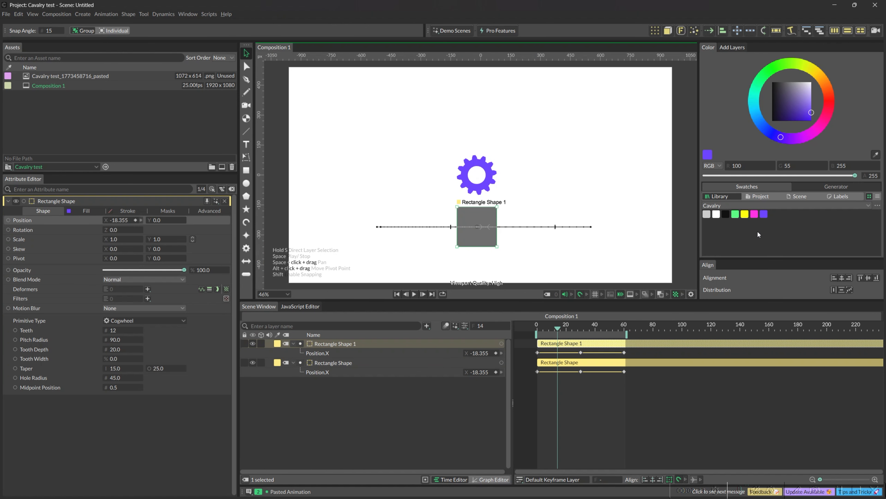
{"action": "left_click", "coordinate": [736, 215]}
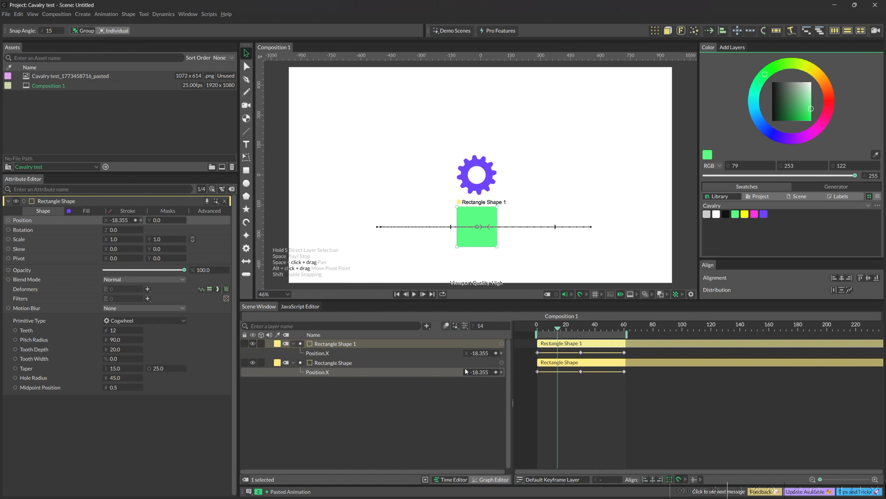
{"action": "left_click", "coordinate": [745, 214]}
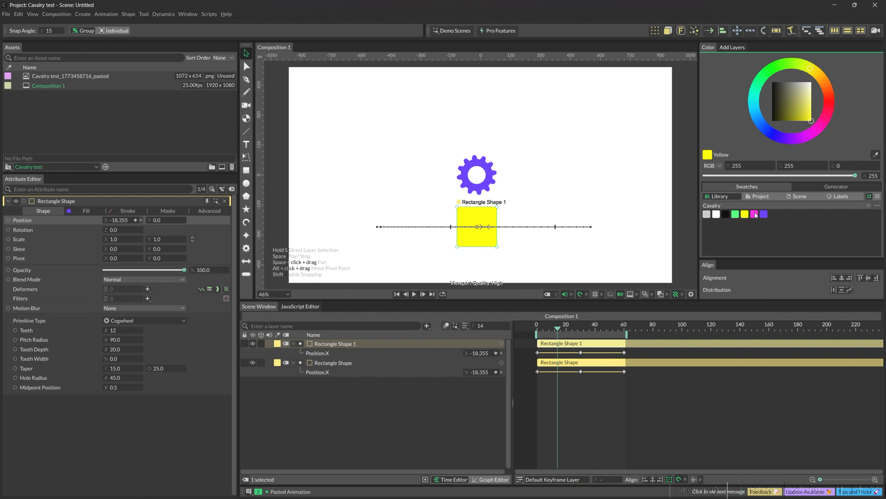
{"action": "left_click", "coordinate": [754, 215]}
Step: Preview the animation of the coloured cogwheel and square
{"action": "left_click", "coordinate": [433, 404]}
{"action": "key", "text": "space"}
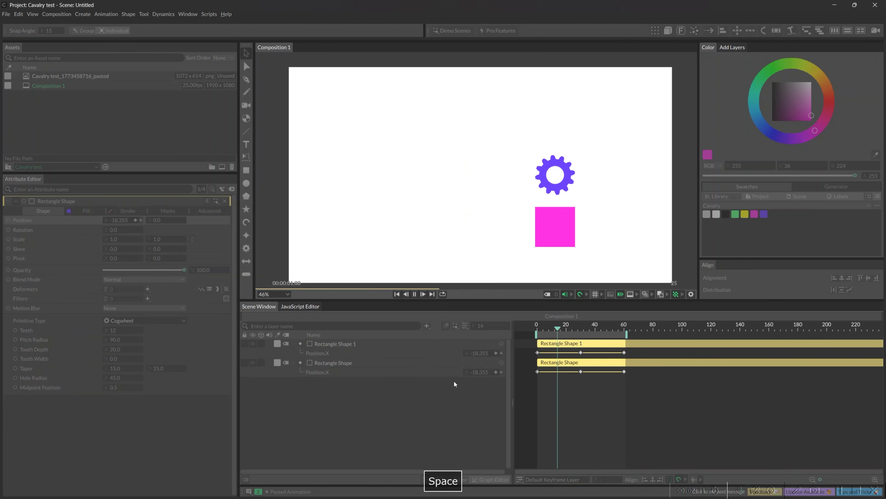
{"action": "key", "text": "space"}
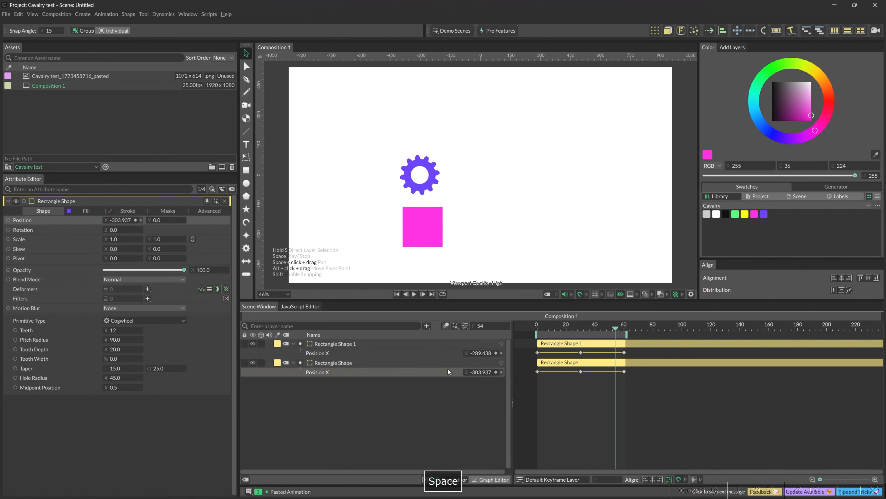
Step: Draw a five-sided star with a radius of about 120 above the cogwheel, near X -304, Y 262
{"action": "left_click", "coordinate": [246, 170]}
{"action": "left_click", "coordinate": [246, 209]}
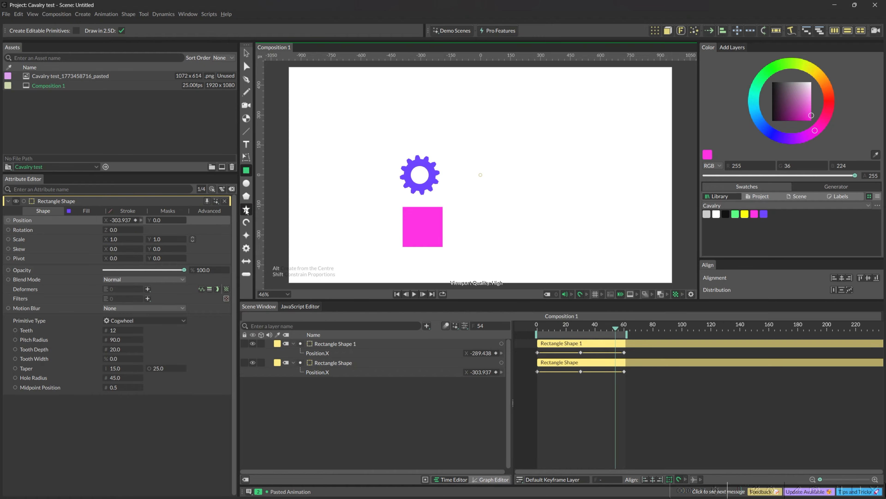
{"action": "left_click_drag", "start_coordinate": [408, 101], "coordinate": [421, 127]}
{"action": "key", "text": "v"}
{"action": "left_click", "coordinate": [423, 222]}
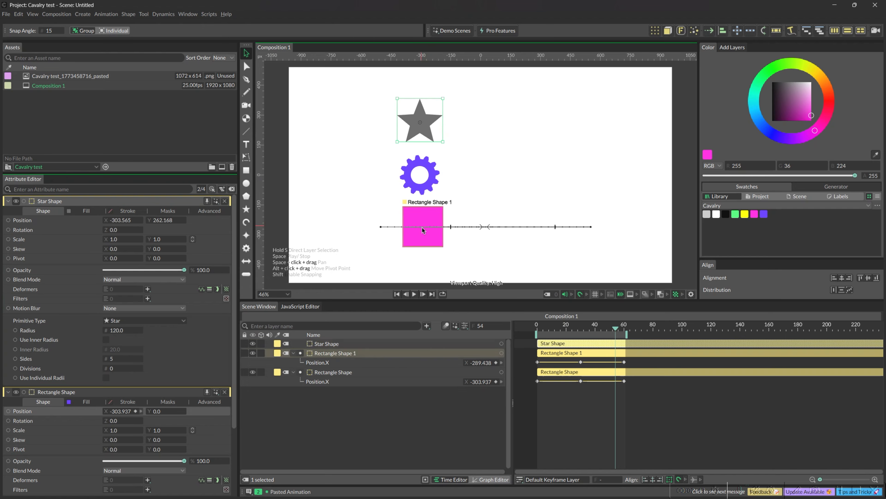
{"action": "left_click", "coordinate": [421, 200]}
{"action": "left_click", "coordinate": [422, 194]}
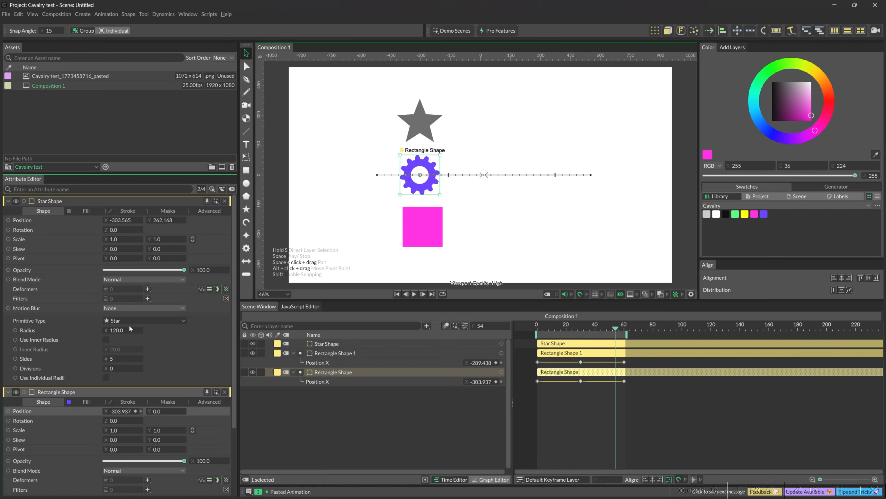
{"action": "left_click", "coordinate": [300, 415]}
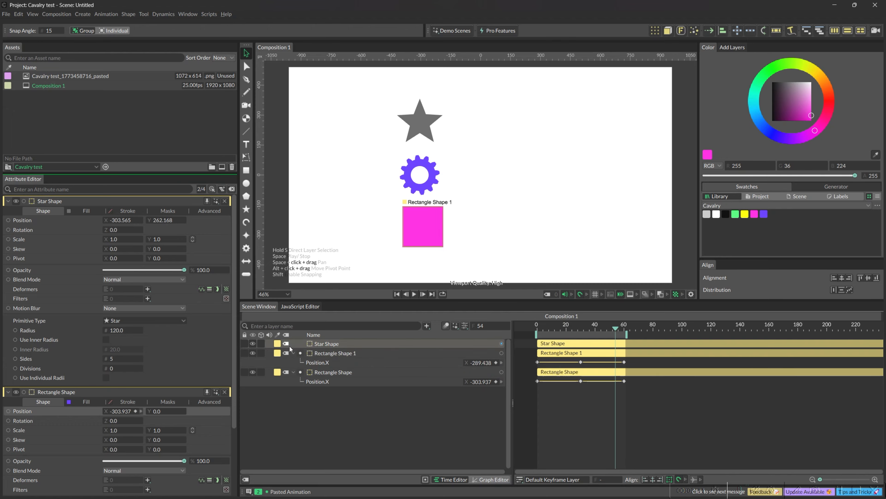
Step: Rename the cogwheel's layer, Rectangle Shape, as xoxo
{"action": "left_click", "coordinate": [319, 373]}
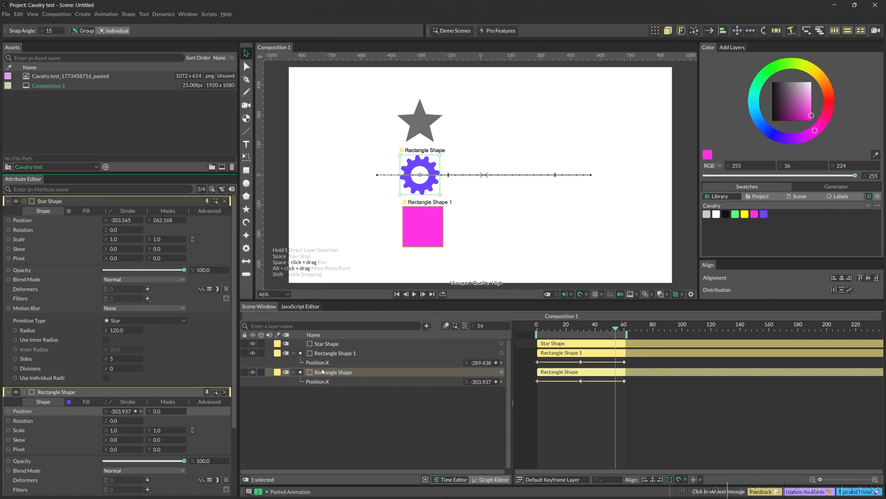
{"action": "key", "text": "Return"}
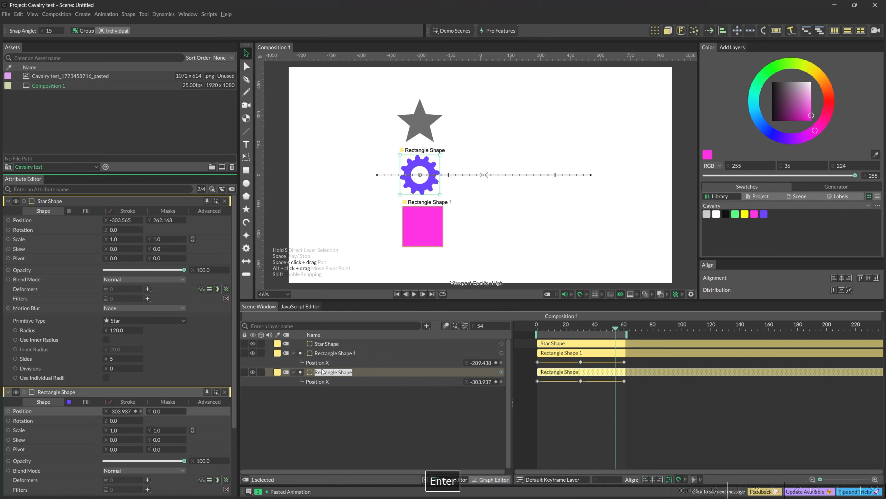
{"action": "type", "text": "xo"}
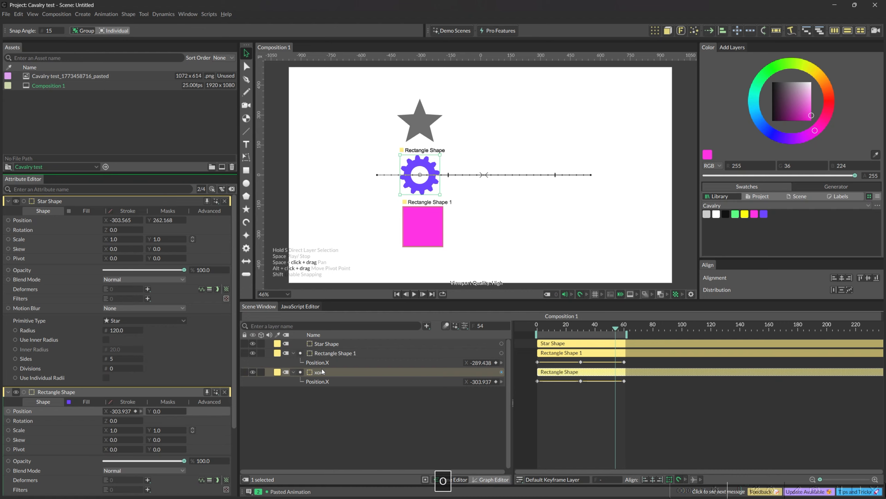
{"action": "key", "text": "BackSpace"}
{"action": "type", "text": "p"}
{"action": "key", "text": "BackSpace"}
{"action": "type", "text": "o"}
{"action": "left_click", "coordinate": [325, 385]}
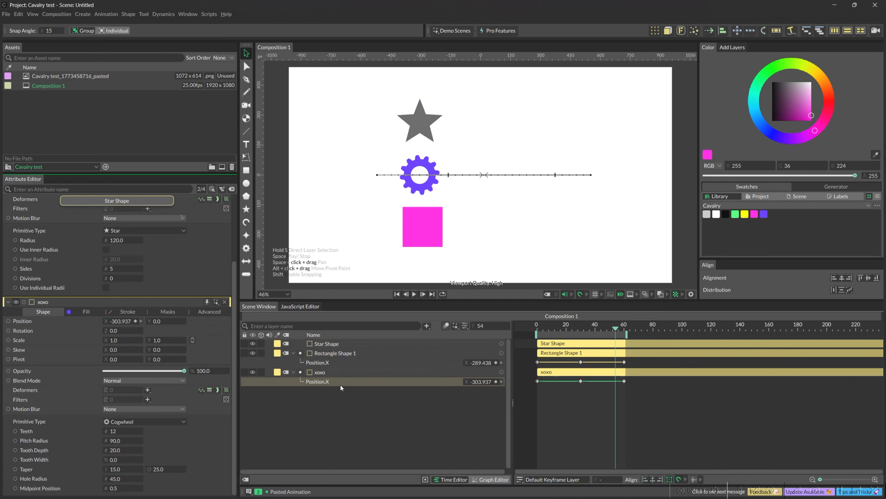
Step: Filter the layer list by "xo", clear that search, and filter it by "sta"
{"action": "left_click", "coordinate": [286, 326]}
{"action": "type", "text": "xo"}
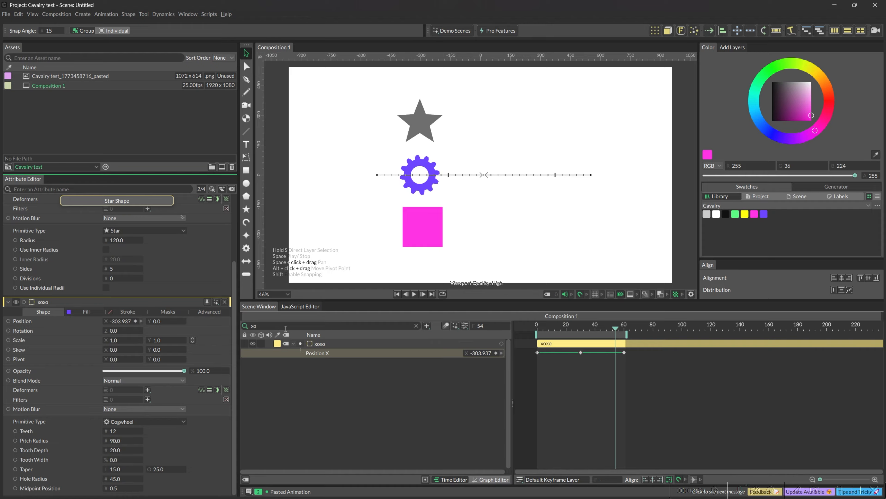
{"action": "key", "text": "BackSpace"}
{"action": "key", "text": "BackSpace"}
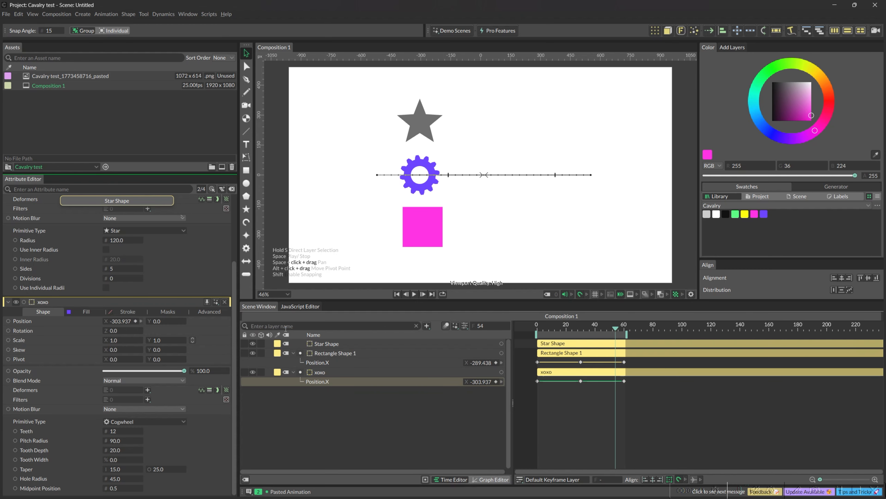
{"action": "type", "text": "sta"}
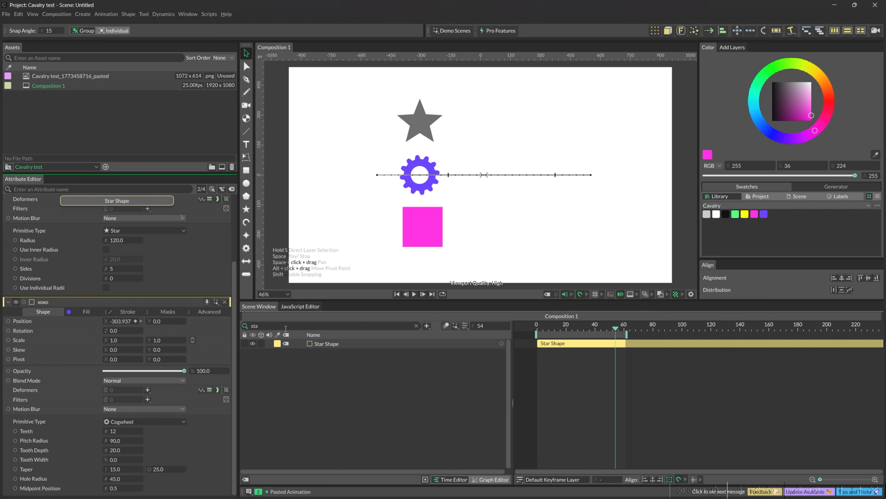
Step: Clear the "sta" filter from the layer list so all layers are listed
{"action": "key", "text": "BackSpace"}
{"action": "key", "text": "BackSpace"}
{"action": "key", "text": "BackSpace"}
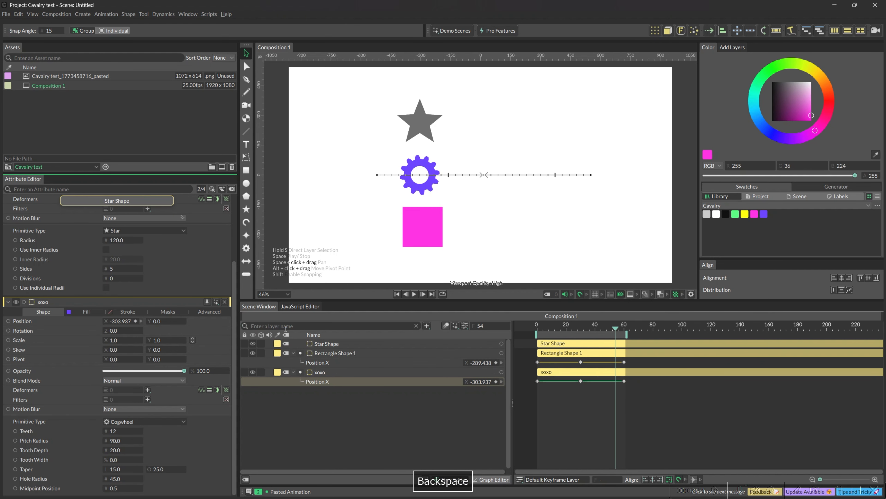
Step: Search the layers that can be added for "dup", and clear that search
{"action": "left_click", "coordinate": [427, 325]}
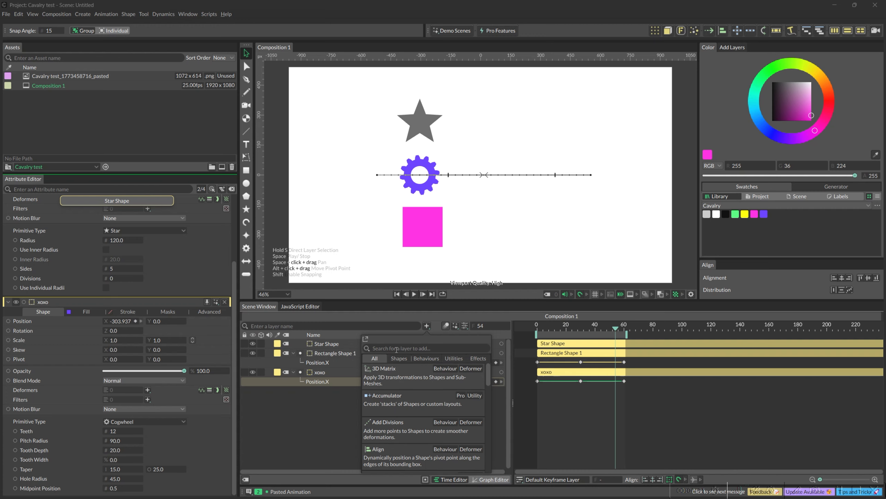
{"action": "type", "text": "du"}
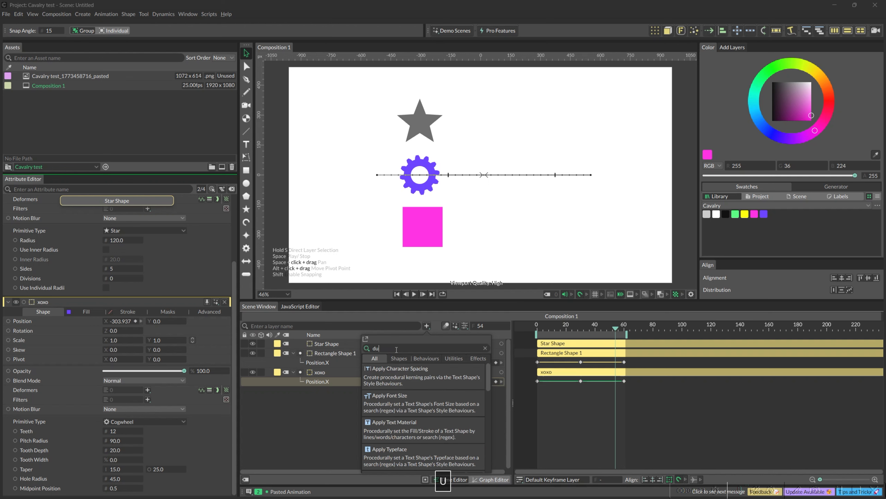
{"action": "type", "text": "p"}
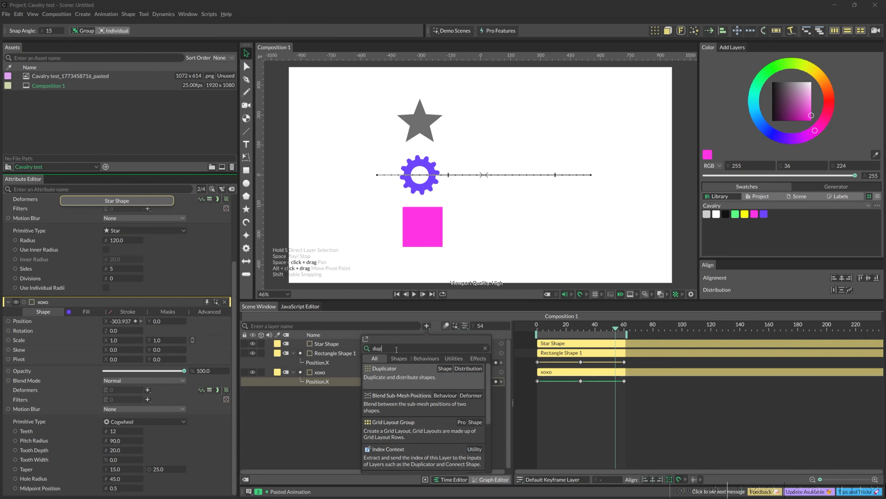
{"action": "key", "text": "BackSpace"}
{"action": "key", "text": "BackSpace"}
{"action": "key", "text": "BackSpace"}
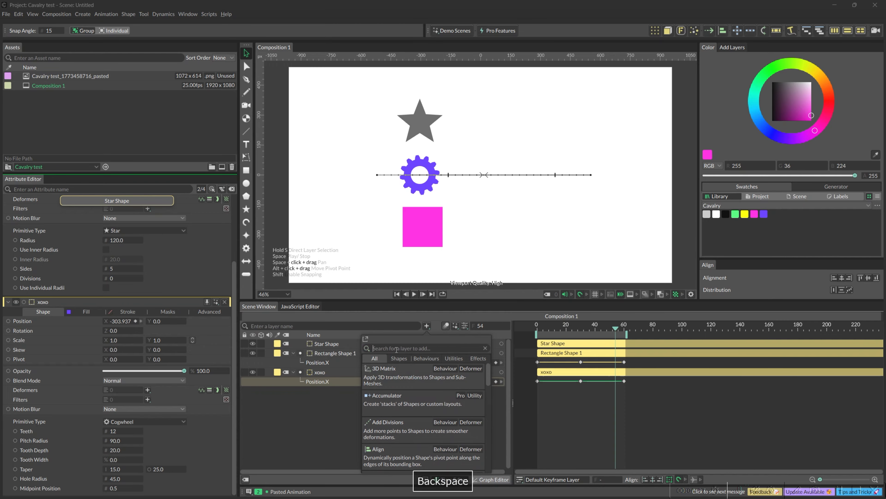
Step: Browse the Shapes, Behaviours, Utilities and Effects categories of addable layers, and dismiss the list without adding anything
{"action": "left_click", "coordinate": [399, 358]}
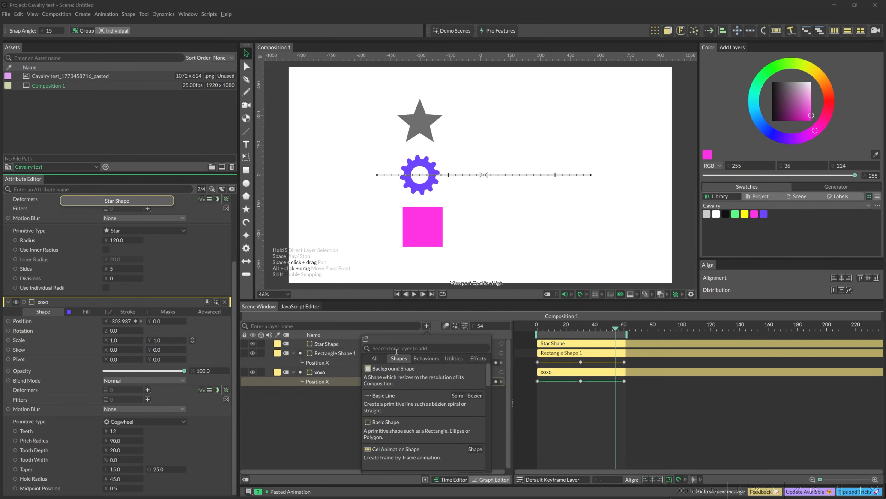
{"action": "left_click", "coordinate": [424, 359]}
{"action": "left_click", "coordinate": [459, 359]}
{"action": "left_click", "coordinate": [470, 357]}
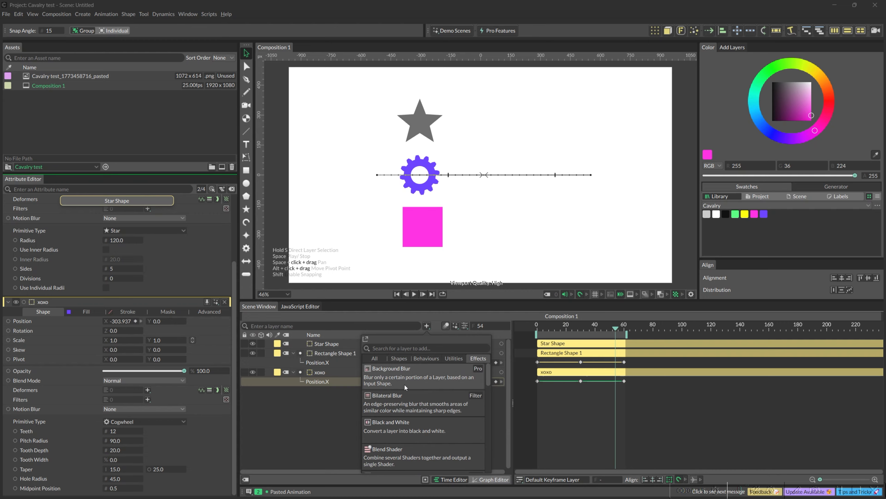
{"action": "left_click", "coordinate": [340, 407]}
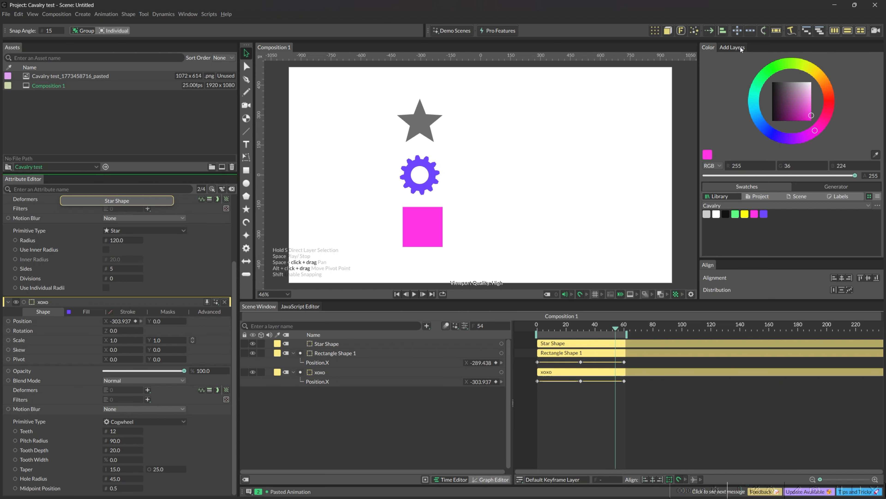
Step: View the docked Add Layers library, try its quick-add list as a floating window, and return to the colour controls
{"action": "left_click", "coordinate": [733, 47]}
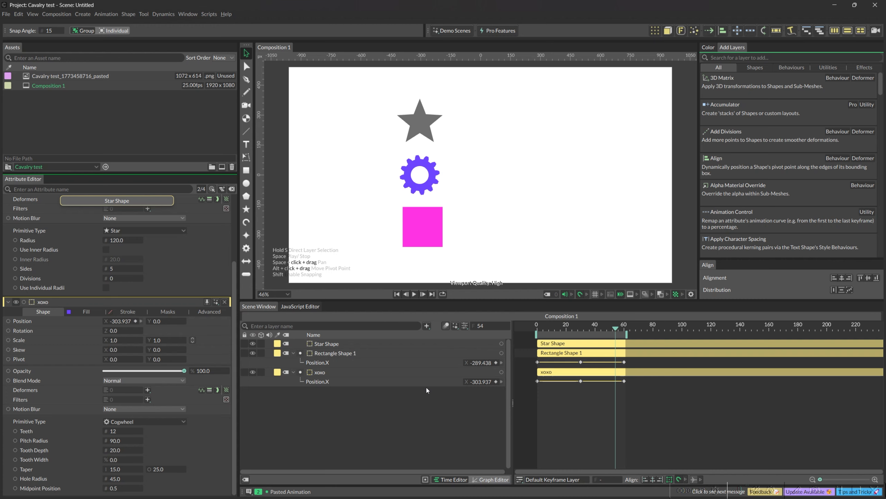
{"action": "key", "text": "ctrl+period"}
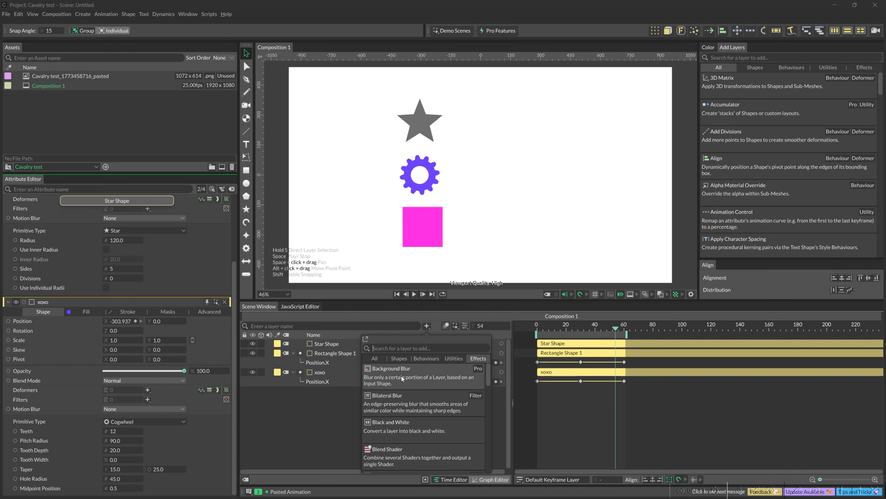
{"action": "left_click", "coordinate": [365, 338]}
{"action": "left_click_drag", "start_coordinate": [420, 341], "coordinate": [484, 326]}
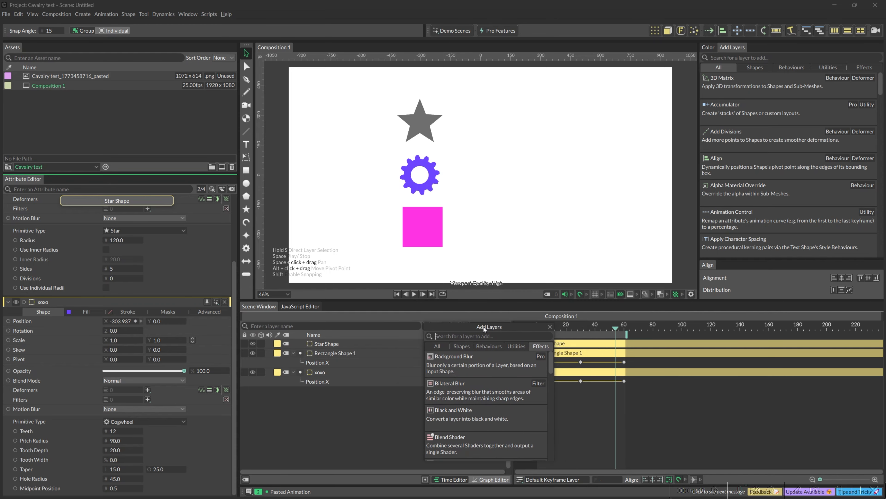
{"action": "left_click", "coordinate": [550, 327]}
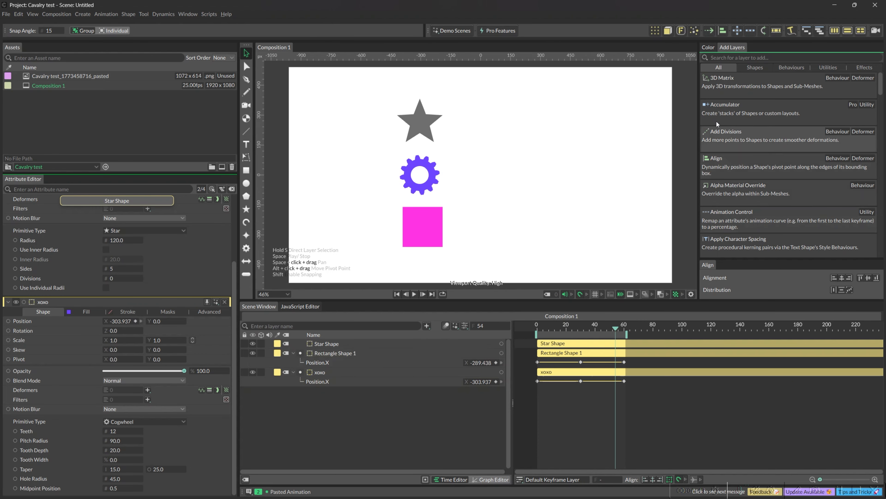
{"action": "left_click", "coordinate": [708, 47]}
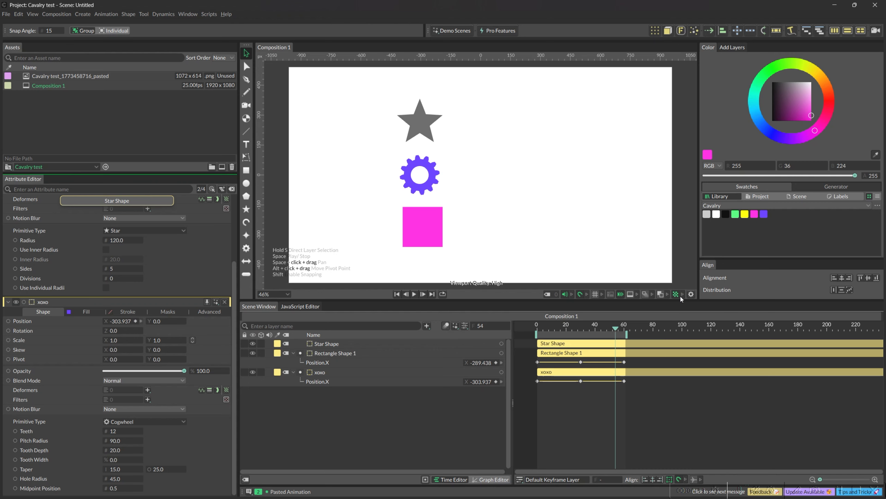
Step: Examine the viewport display options and the composition's presets and settings without changing them
{"action": "left_click", "coordinate": [691, 294]}
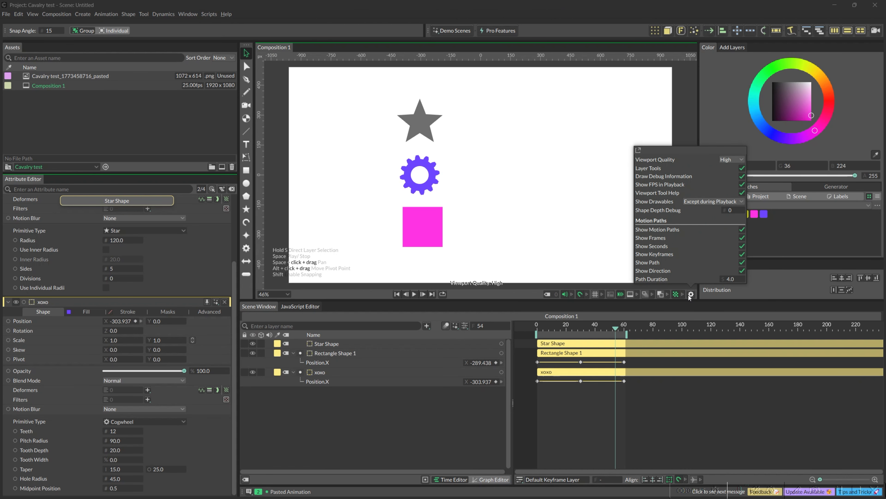
{"action": "left_click", "coordinate": [630, 413]}
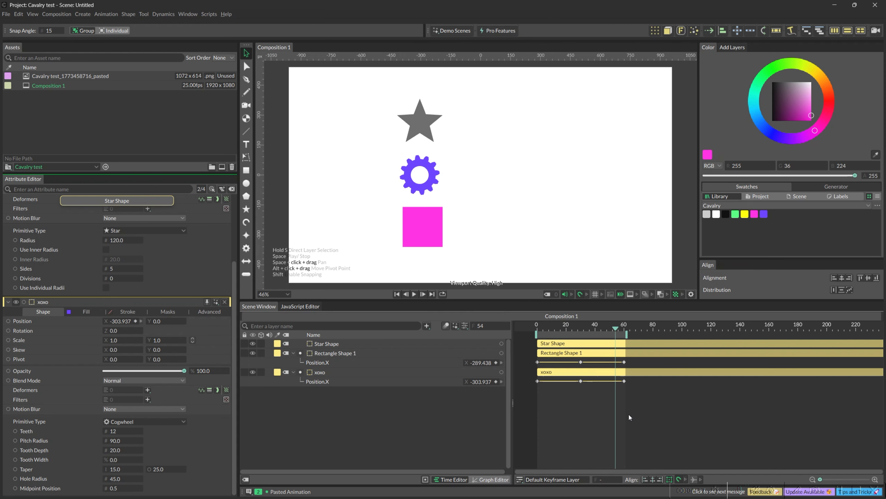
{"action": "key", "text": "ctrl+k"}
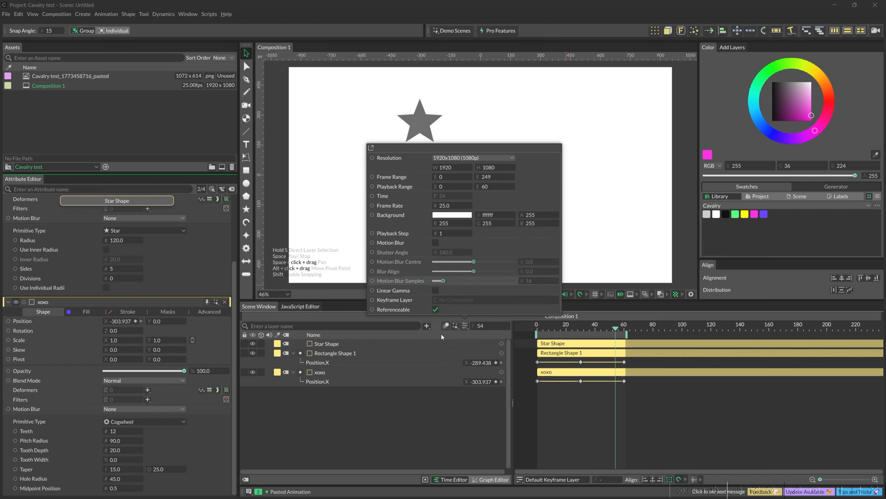
{"action": "left_click", "coordinate": [455, 326]}
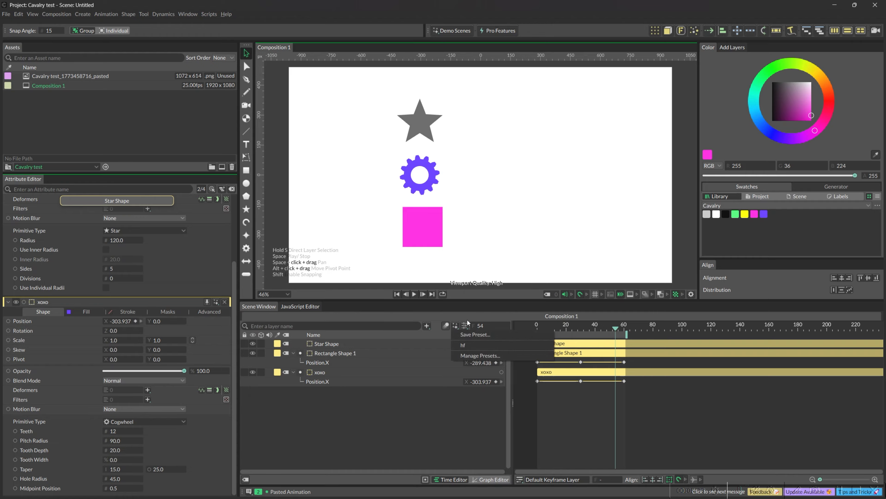
{"action": "left_click", "coordinate": [449, 407]}
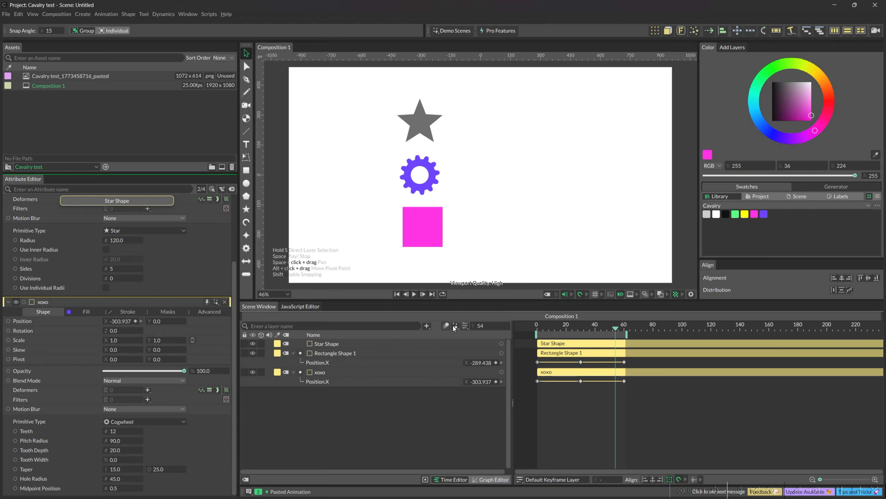
{"action": "left_click", "coordinate": [465, 326]}
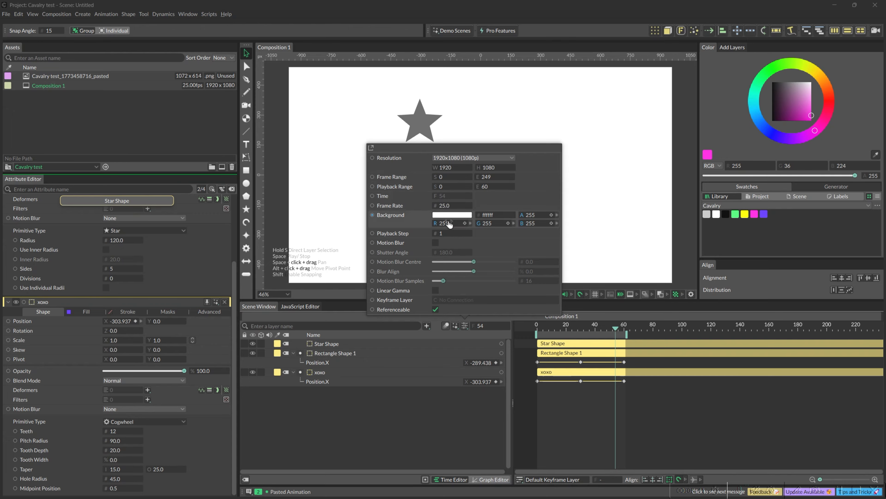
{"action": "left_click", "coordinate": [412, 408]}
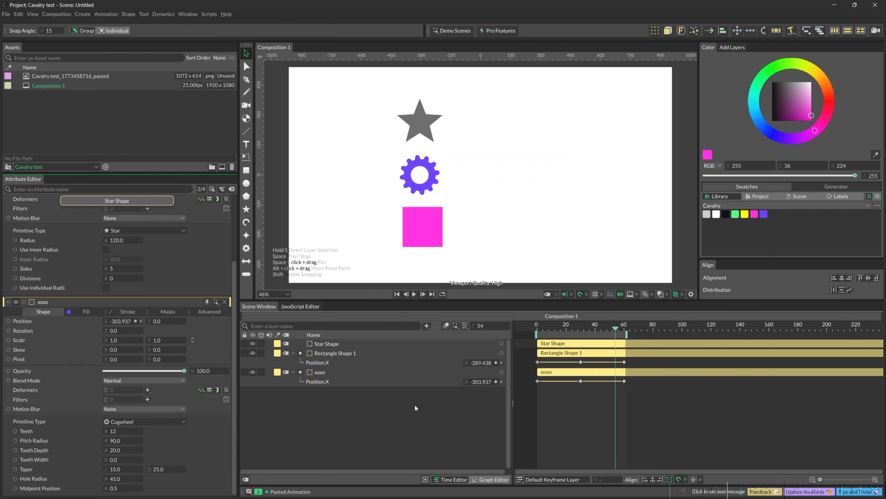
Step: Try the timecode display while scrubbing, switch back to frame numbers, and place the playhead at frame 40
{"action": "left_click", "coordinate": [475, 326], "text": "alt"}
{"action": "left_click_drag", "start_coordinate": [616, 328], "coordinate": [591, 337]}
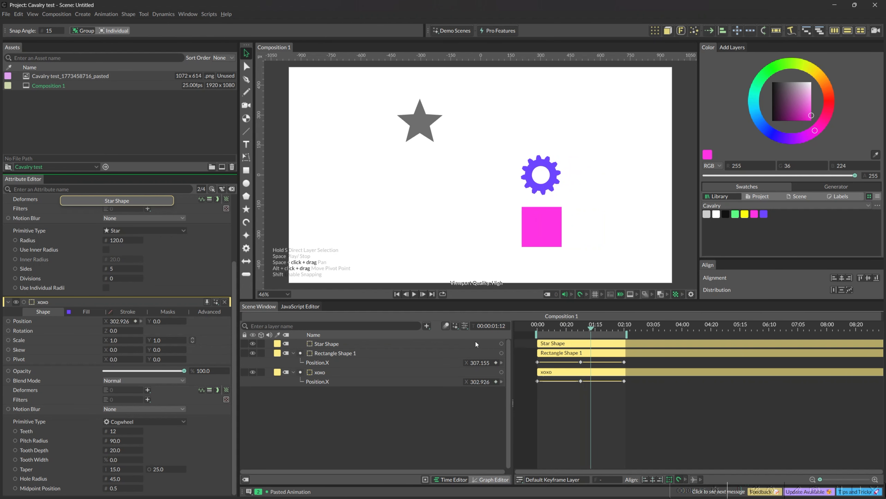
{"action": "left_click", "coordinate": [472, 324], "text": "alt"}
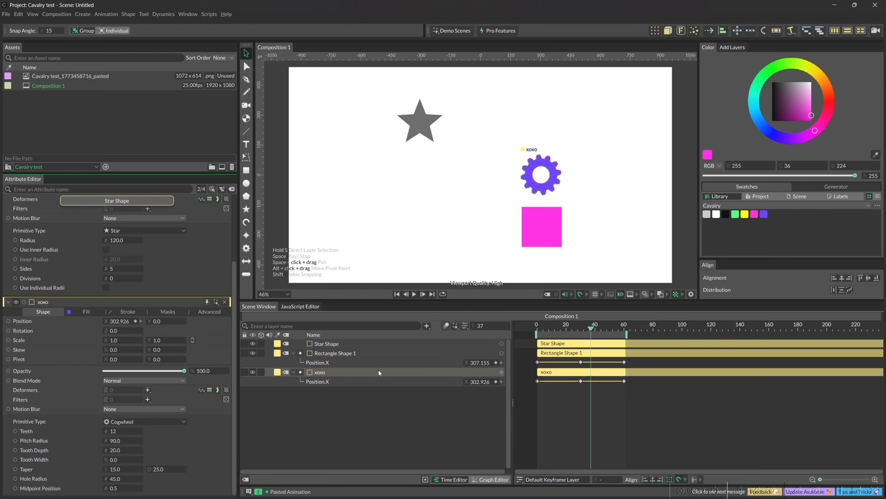
{"action": "left_click", "coordinate": [595, 328]}
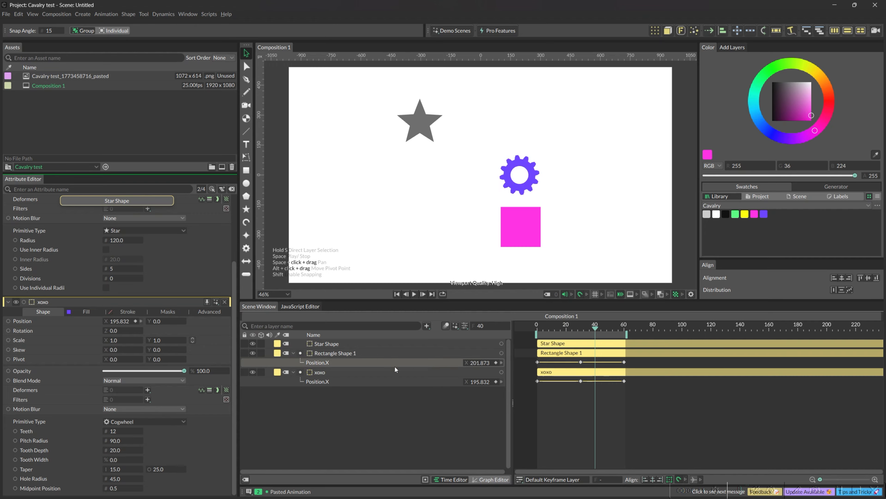
Step: Hide and show the star layer, and do the same with the xoxo cogwheel layer
{"action": "left_click", "coordinate": [244, 343]}
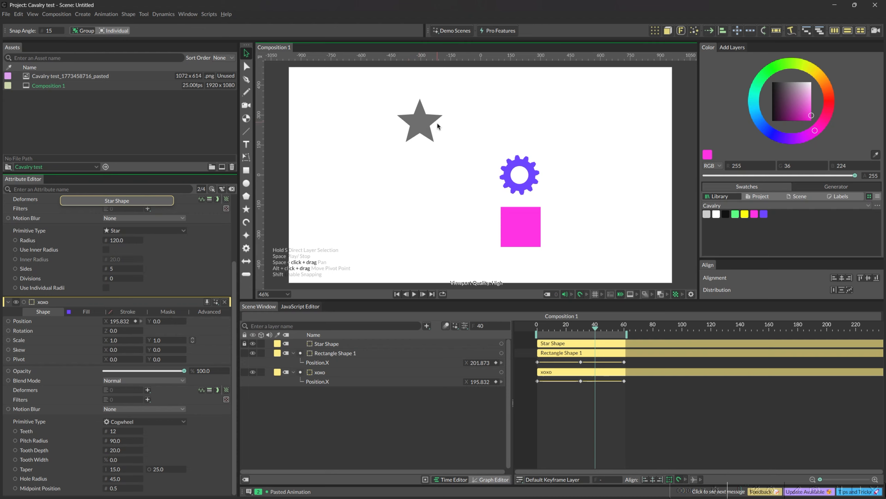
{"action": "left_click", "coordinate": [252, 344]}
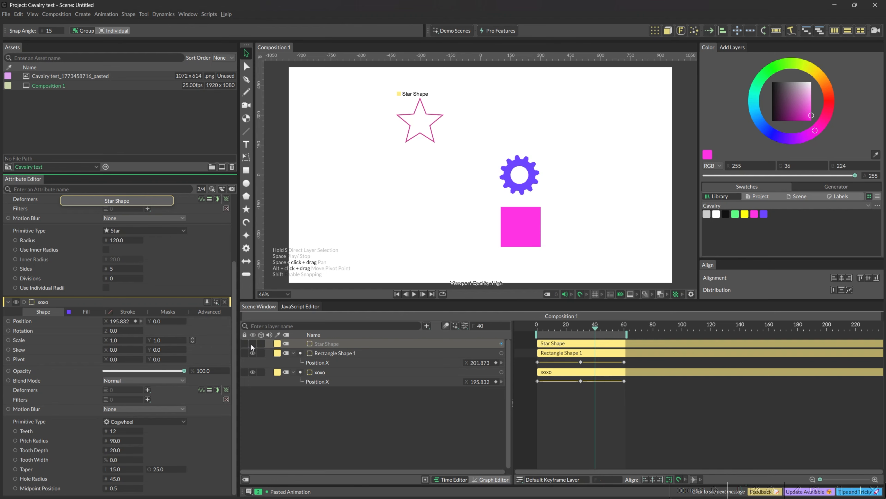
{"action": "left_click", "coordinate": [252, 343]}
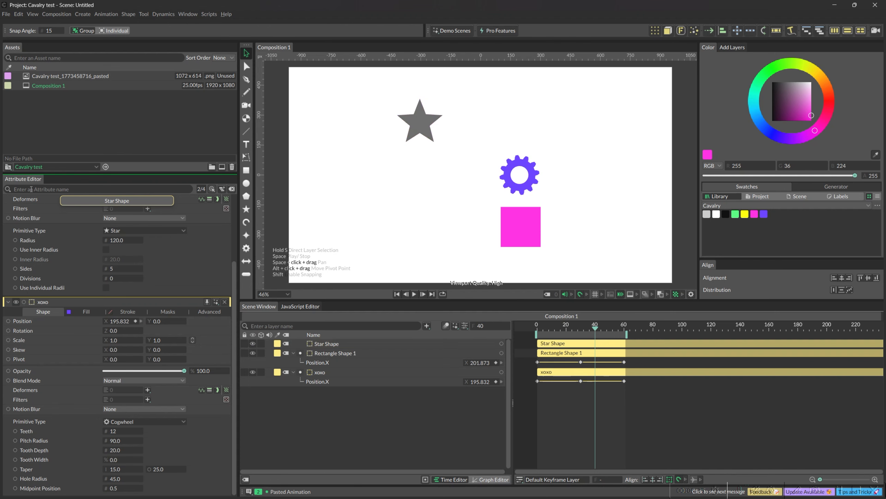
{"action": "left_click", "coordinate": [16, 302]}
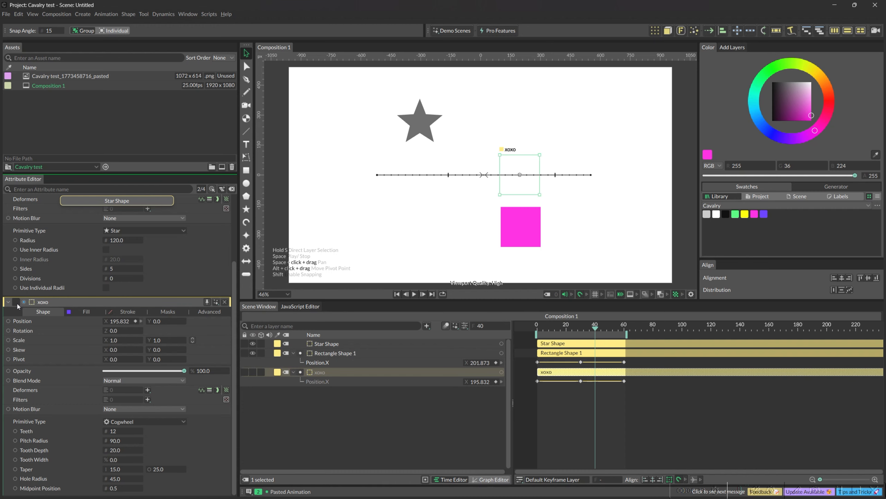
{"action": "left_click", "coordinate": [16, 302]}
{"action": "left_click", "coordinate": [17, 302]}
{"action": "left_click", "coordinate": [16, 302]}
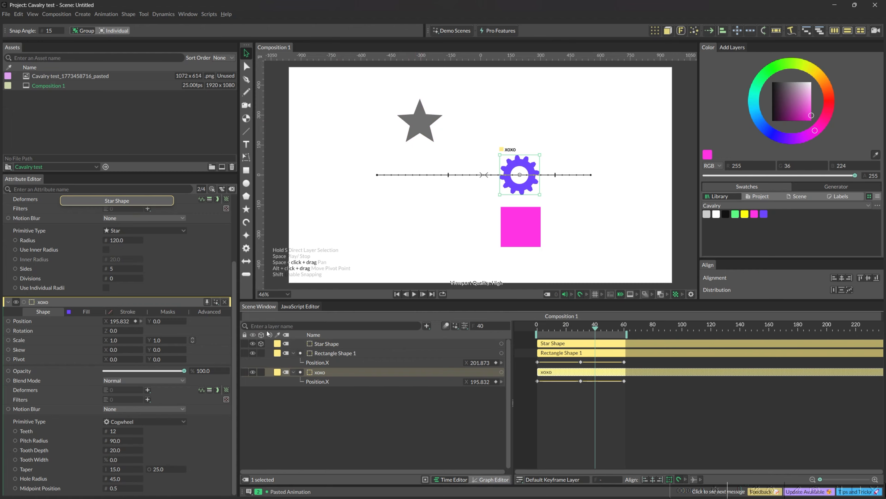
{"action": "left_click", "coordinate": [262, 345]}
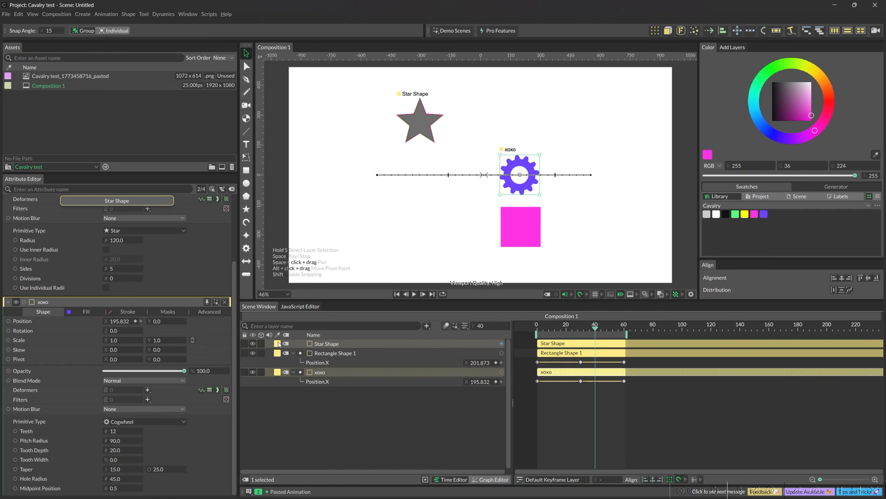
Step: Set the layer label colours to Bright Lilac for Star Shape, Medium Turquoise for Rectangle Shape 1 and Hot Pink for xoxo
{"action": "left_click", "coordinate": [278, 344]}
{"action": "left_click", "coordinate": [297, 309]}
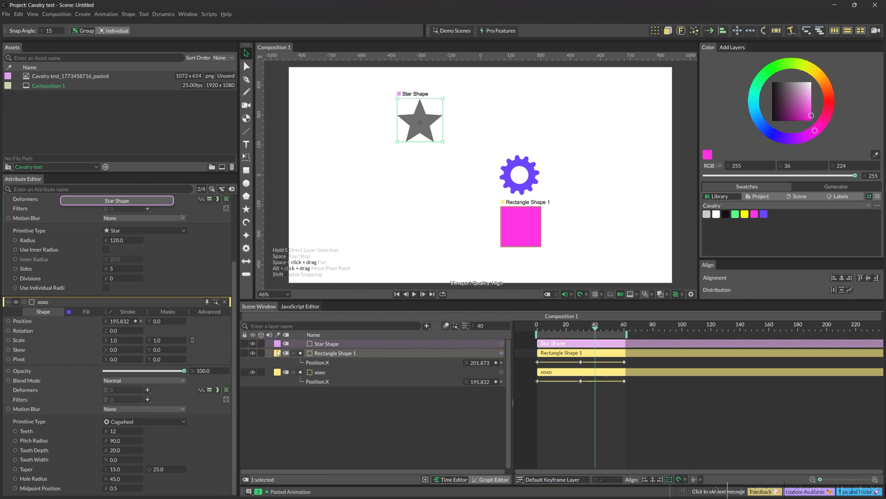
{"action": "left_click", "coordinate": [278, 352]}
{"action": "left_click", "coordinate": [296, 259]}
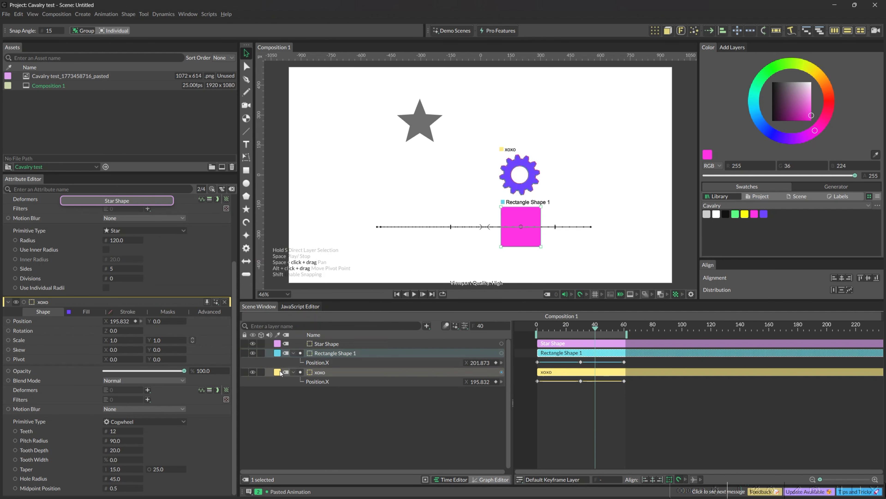
{"action": "left_click", "coordinate": [278, 372]}
{"action": "left_click", "coordinate": [299, 346]}
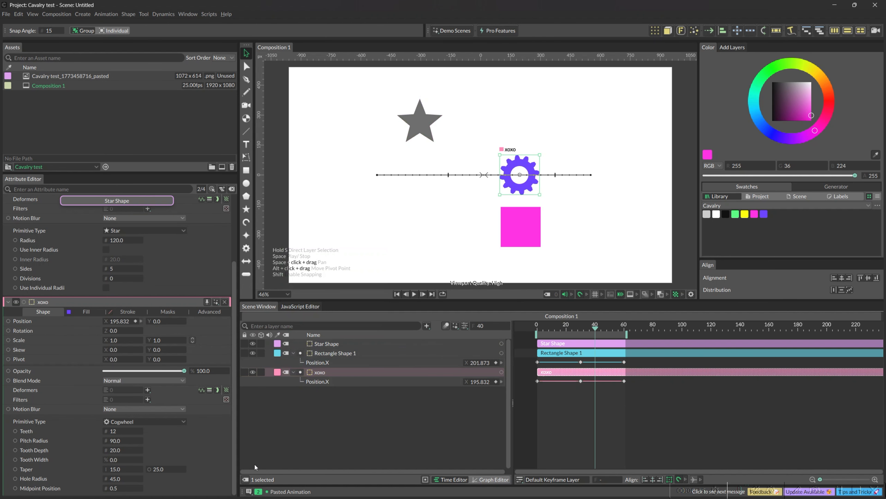
Step: View the layer tags grouped by colour and type, deselect the cogwheel, and hide the tags list again
{"action": "left_click", "coordinate": [247, 479]}
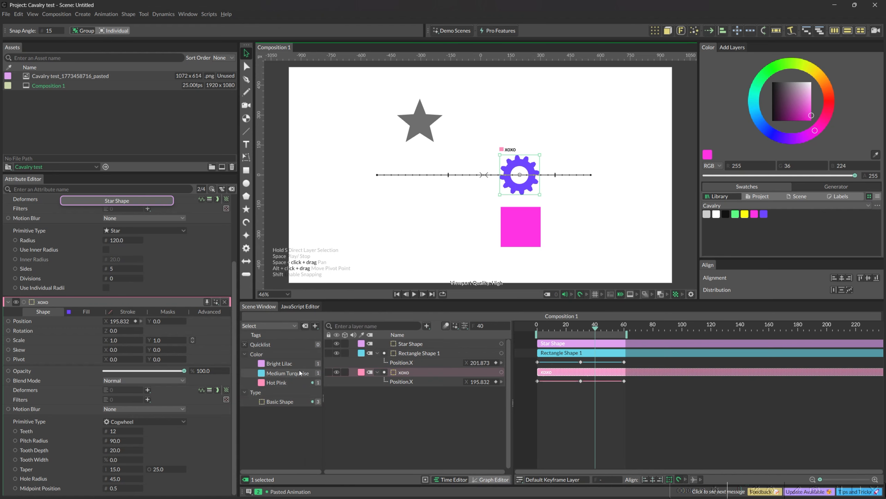
{"action": "left_click", "coordinate": [333, 427]}
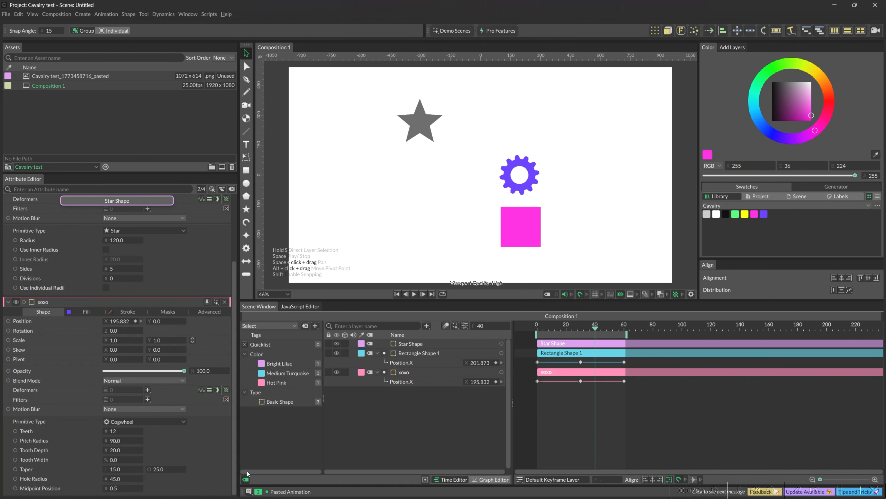
{"action": "left_click", "coordinate": [249, 479]}
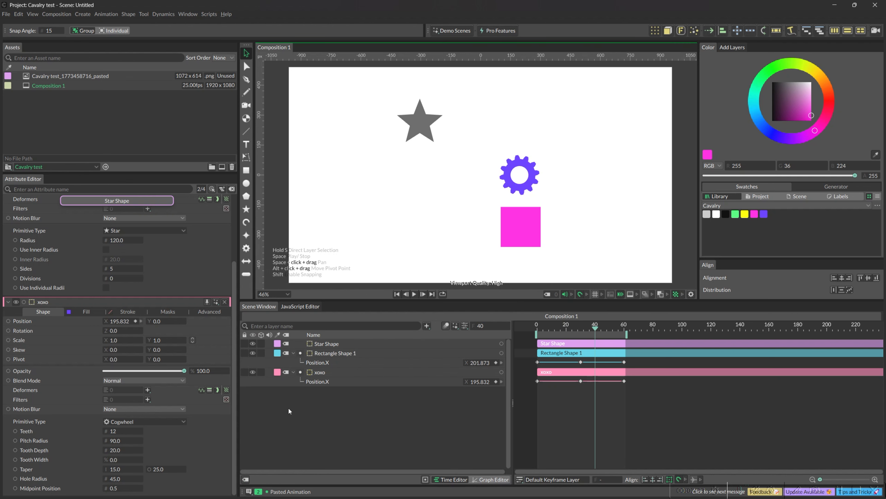
{"action": "left_click", "coordinate": [286, 345]}
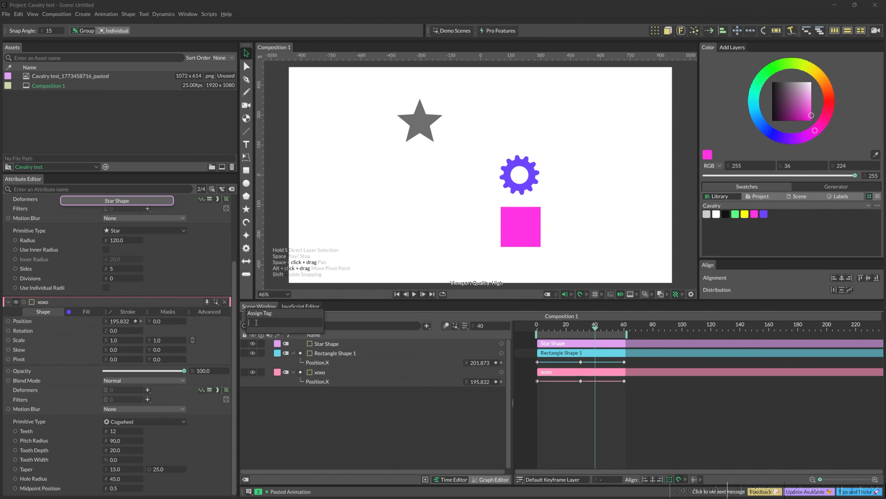
{"action": "type", "text": "tag"}
{"action": "key", "text": "BackSpace"}
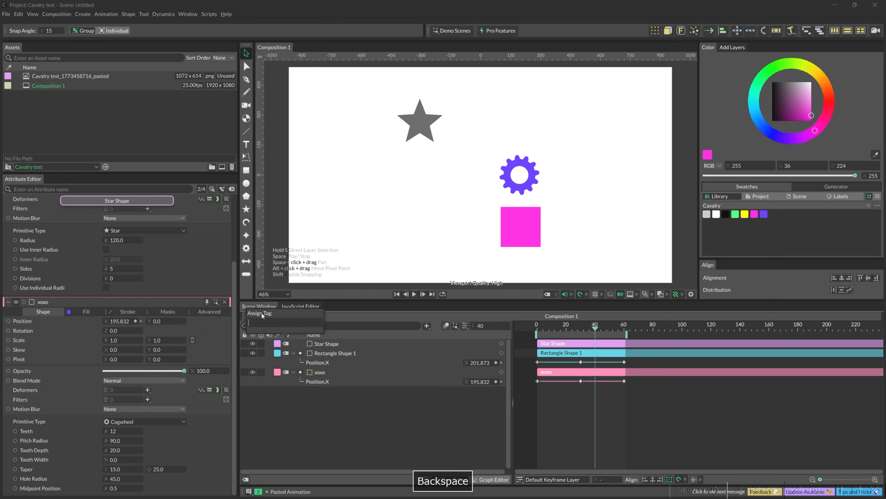
{"action": "left_click", "coordinate": [246, 478]}
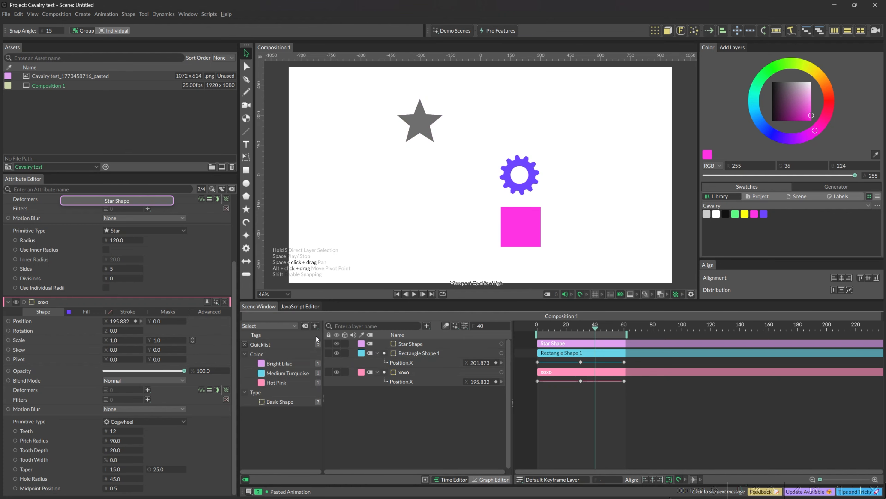
{"action": "left_click", "coordinate": [245, 480]}
Step: Create a tag named head from the star layer's tag option, check it in the tags list, and hide the list
{"action": "left_click", "coordinate": [286, 344]}
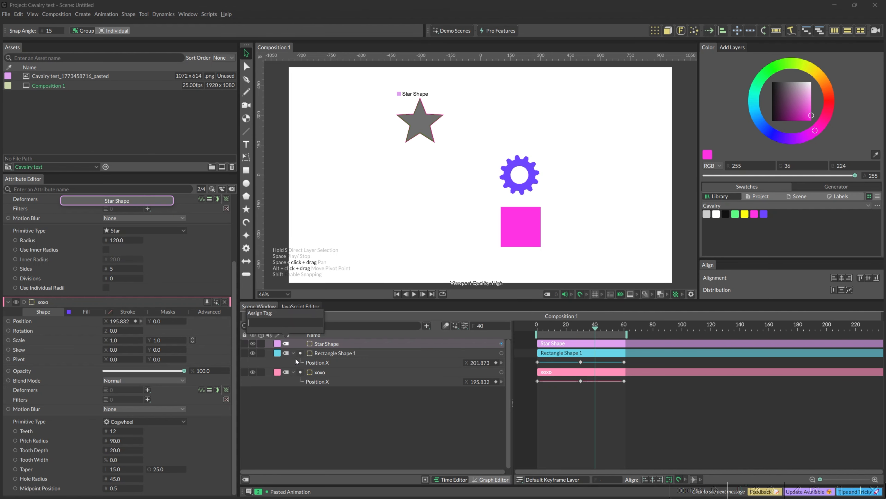
{"action": "type", "text": "ead"}
{"action": "key", "text": "Return"}
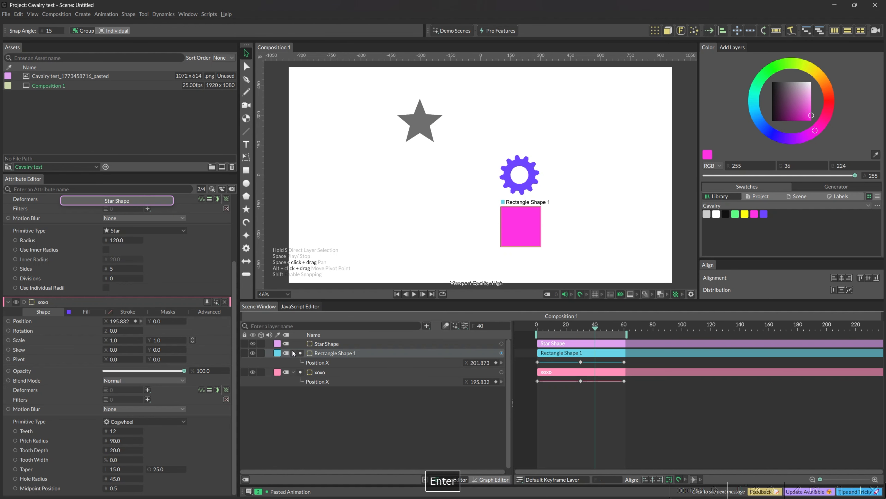
{"action": "left_click", "coordinate": [245, 479]}
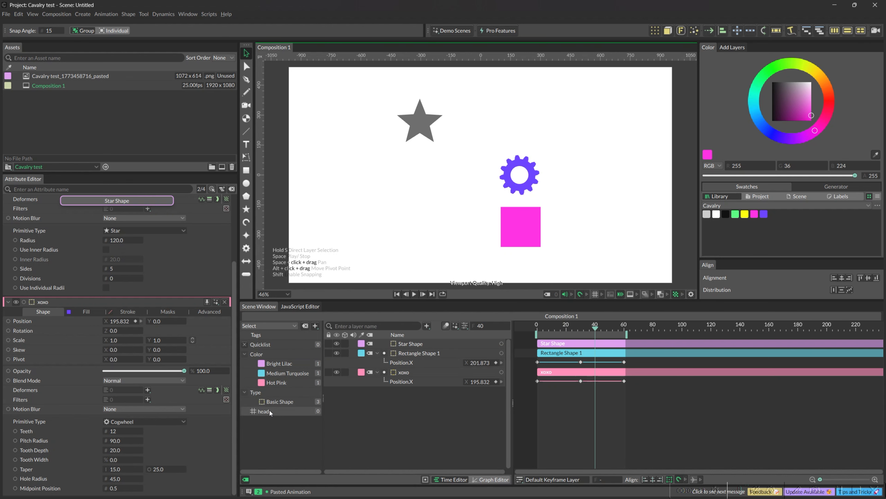
{"action": "left_click", "coordinate": [246, 479]}
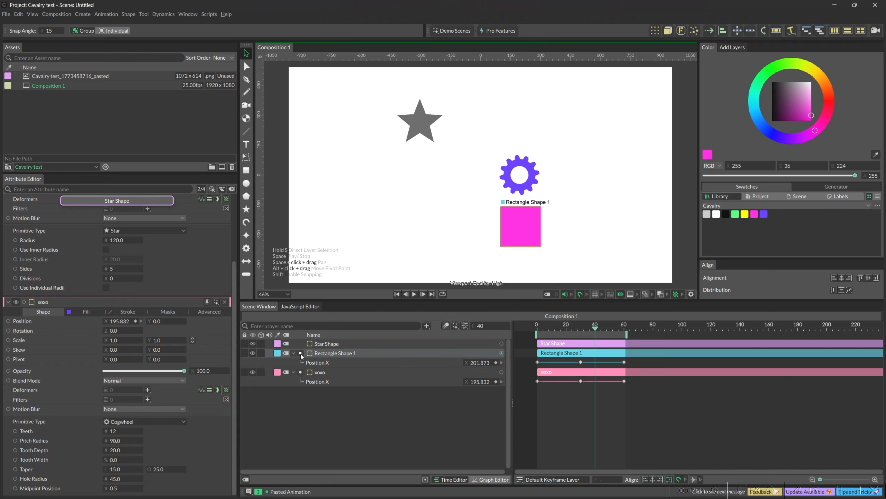
Step: Collapse and expand the hierarchy of Rectangle Shape 1 repeatedly, leaving its Position.X row shown
{"action": "left_click", "coordinate": [293, 353]}
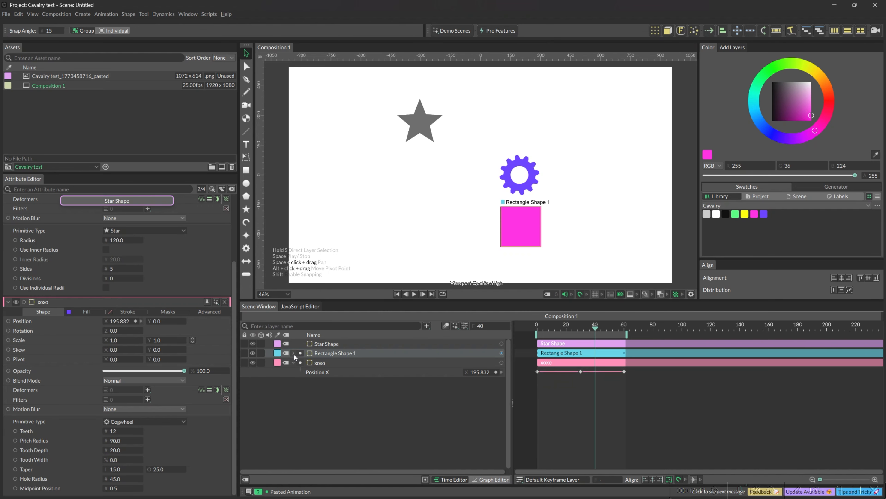
{"action": "left_click", "coordinate": [294, 353]}
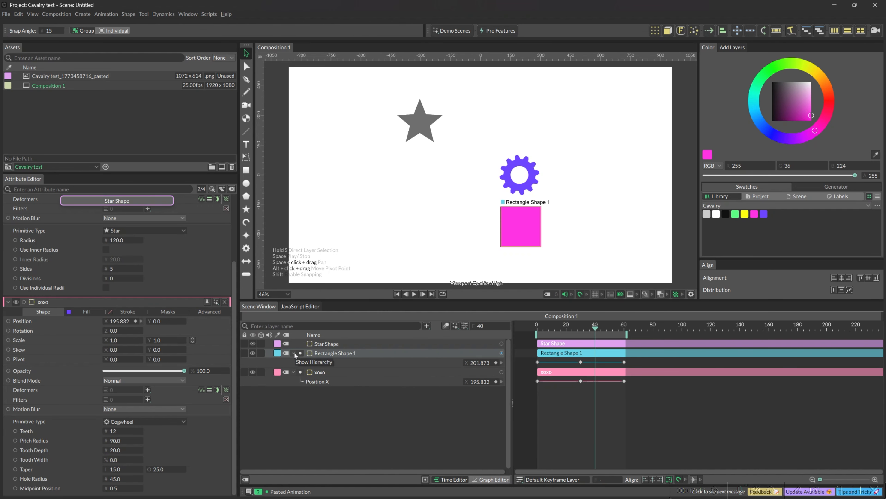
{"action": "left_click", "coordinate": [294, 353]}
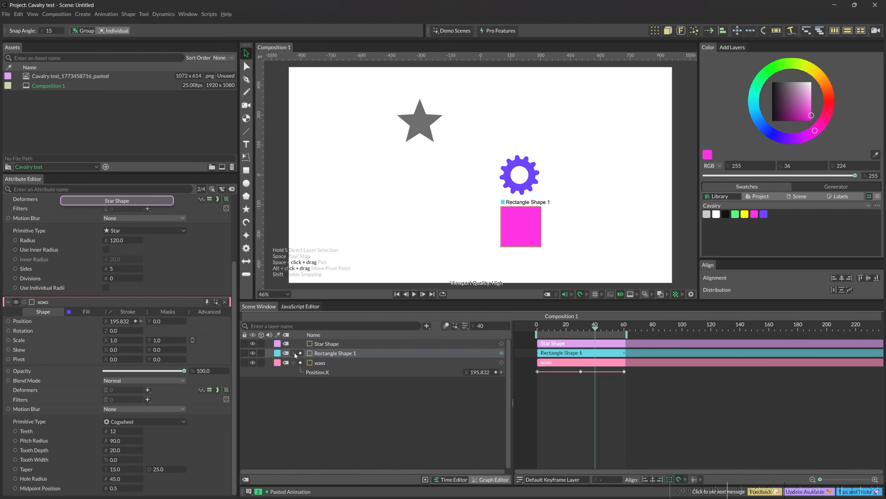
{"action": "left_click", "coordinate": [294, 352]}
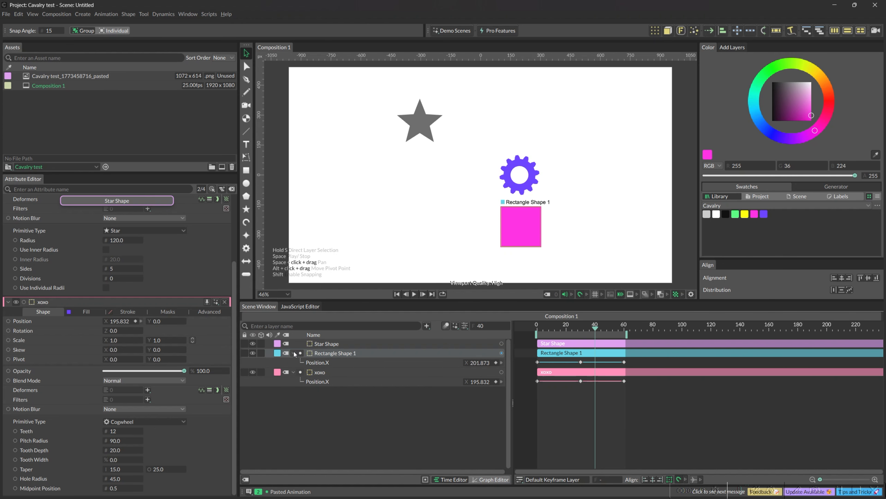
{"action": "left_click", "coordinate": [294, 353]}
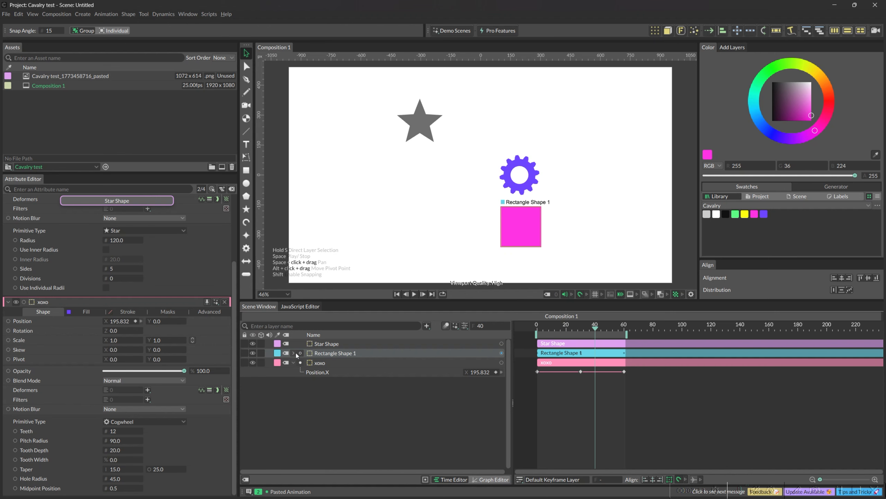
{"action": "left_click", "coordinate": [294, 353]}
Step: Toggle the display of Rectangle Shape 1's animated attributes off and on, leaving Position.X shown
{"action": "left_click", "coordinate": [300, 353]}
{"action": "left_click", "coordinate": [300, 354]}
{"action": "left_click", "coordinate": [300, 353]}
{"action": "left_click", "coordinate": [300, 352]}
{"action": "left_click", "coordinate": [301, 351]}
{"action": "left_click", "coordinate": [301, 352]}
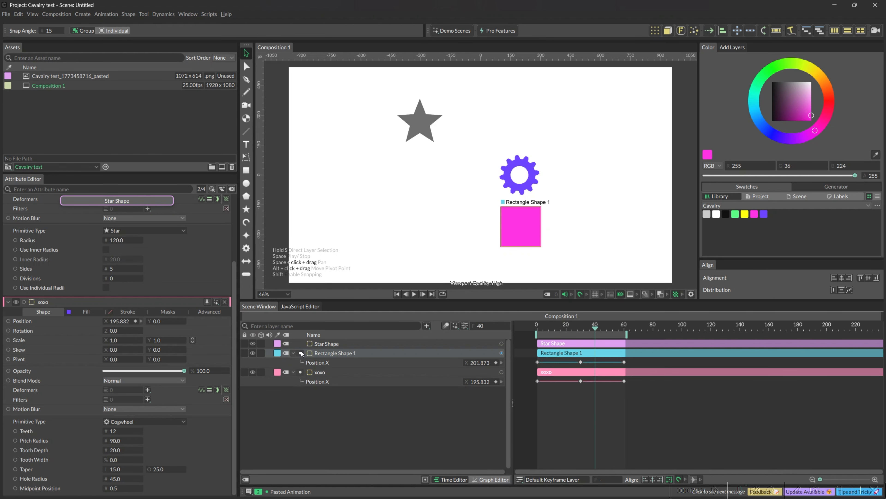
{"action": "left_click", "coordinate": [337, 363]}
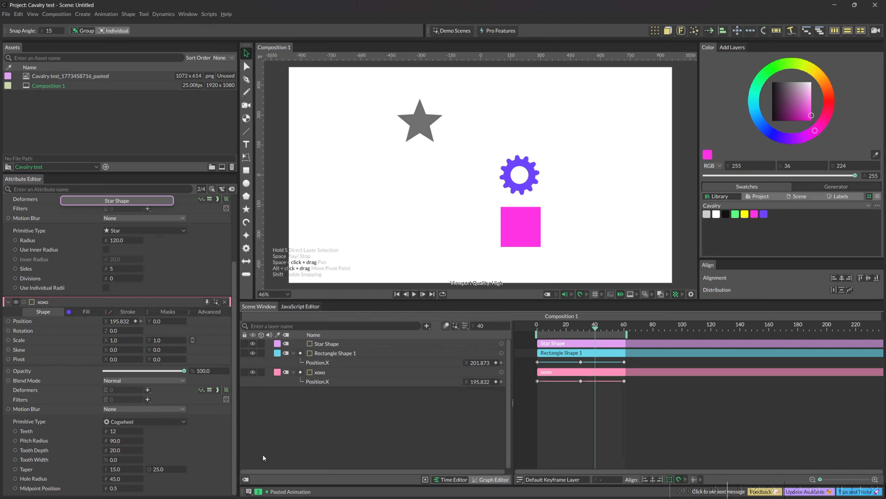
Step: Toggle the Animation Layer Filter to isolate the animated layers, and return to showing all layers
{"action": "left_click", "coordinate": [425, 480]}
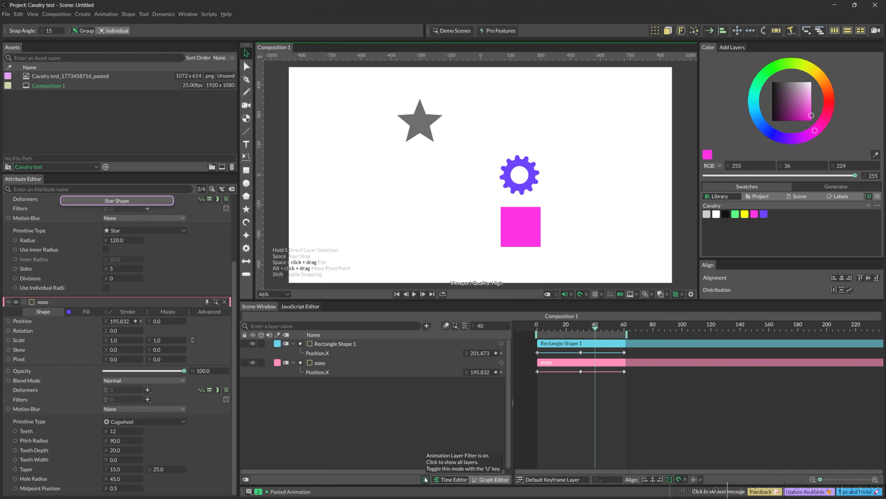
{"action": "left_click", "coordinate": [425, 480]}
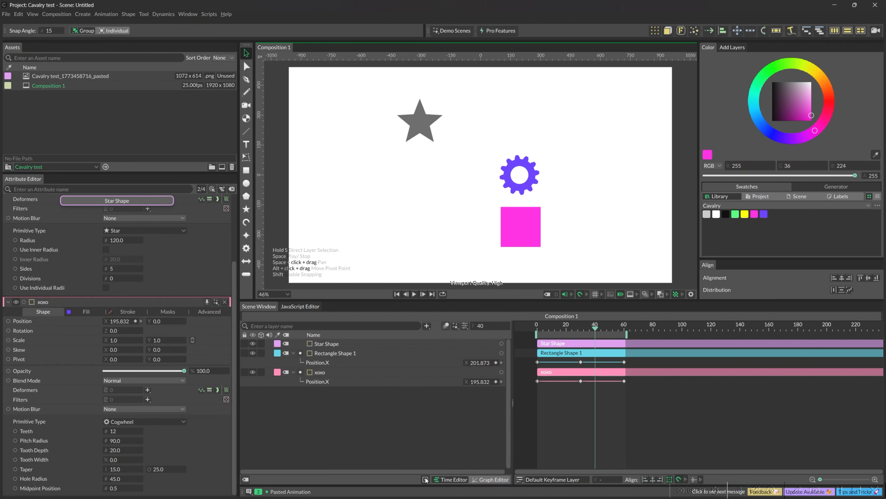
{"action": "left_click", "coordinate": [426, 479]}
{"action": "left_click", "coordinate": [425, 480]}
{"action": "key", "text": "u"}
{"action": "key", "text": "u"}
{"action": "key", "text": "u"}
{"action": "key", "text": "u"}
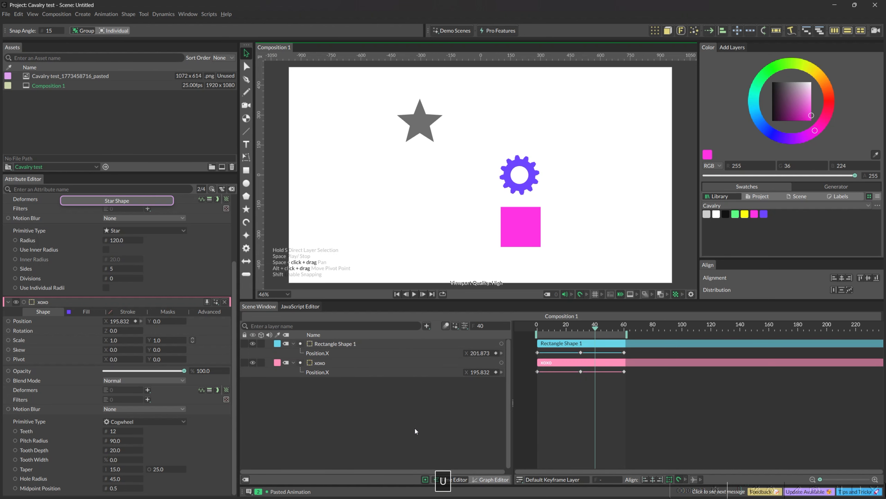
{"action": "key", "text": "u"}
{"action": "key", "text": "u"}
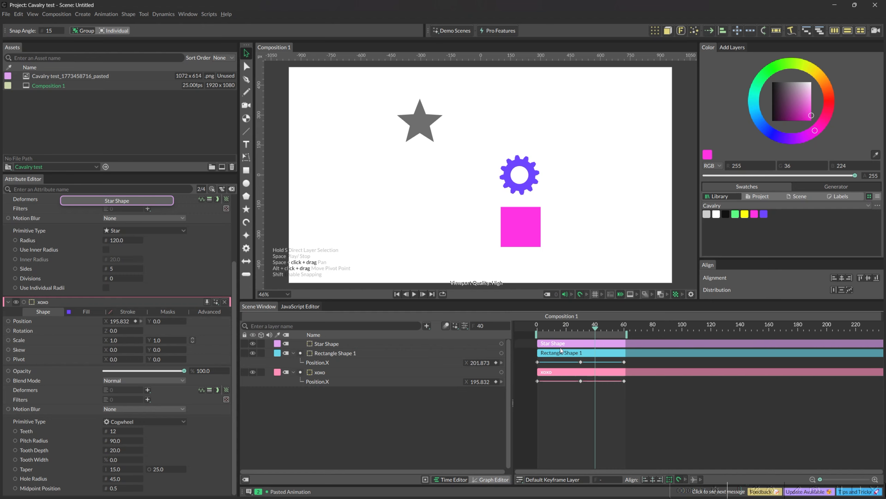
Step: Select the Rectangle Shape 1 and xoxo layers through their timeline bars, and clear the selection
{"action": "mouse_move", "coordinate": [558, 354]}
{"action": "left_mouse_down"}
{"action": "mouse_move", "coordinate": [608, 354]}
{"action": "mouse_move", "coordinate": [559, 353]}
{"action": "left_mouse_up"}
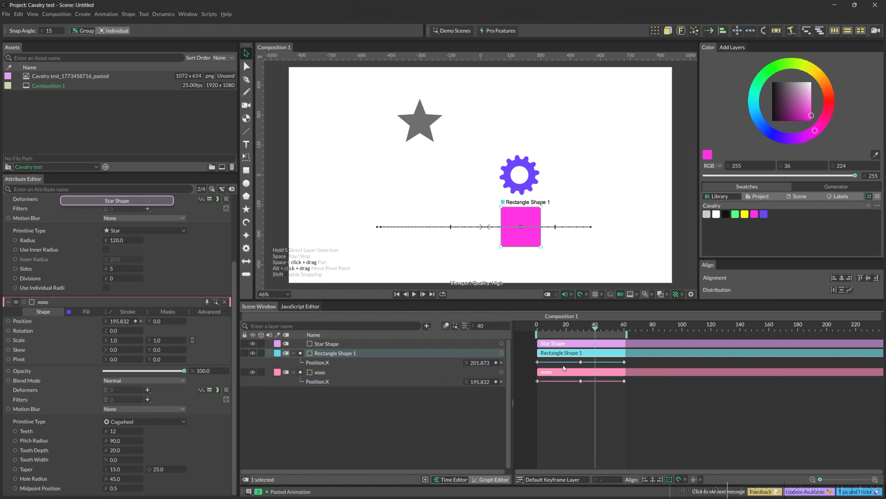
{"action": "left_click", "coordinate": [566, 373], "text": "shift"}
{"action": "left_click", "coordinate": [566, 384]}
{"action": "left_click_drag", "start_coordinate": [565, 374], "coordinate": [564, 356]}
{"action": "left_click", "coordinate": [566, 353], "text": "shift"}
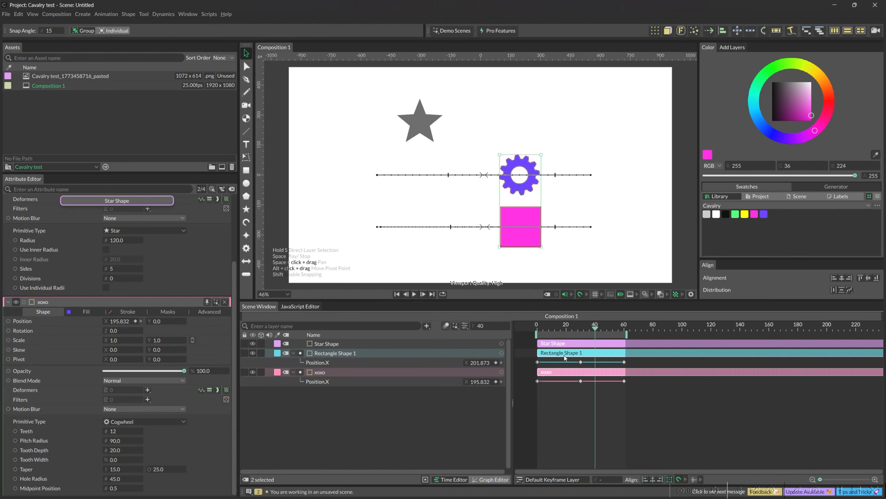
{"action": "left_click", "coordinate": [569, 403]}
Step: Select all three layers together with a selection box around their timeline bars, and deselect them
{"action": "left_click_drag", "start_coordinate": [558, 340], "coordinate": [589, 384]}
{"action": "left_click_drag", "start_coordinate": [376, 395], "coordinate": [352, 343]}
{"action": "mouse_move", "coordinate": [559, 343]}
{"action": "left_mouse_down"}
{"action": "mouse_move", "coordinate": [568, 343]}
{"action": "mouse_move", "coordinate": [559, 345]}
{"action": "left_mouse_up"}
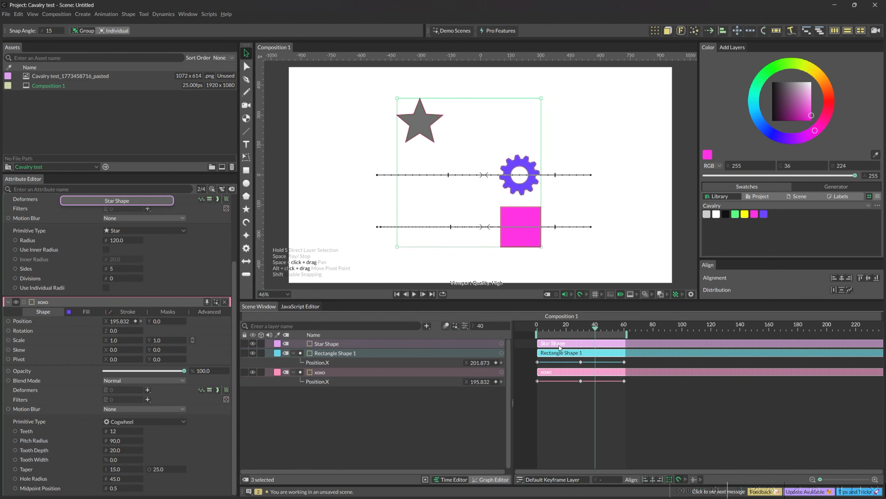
{"action": "left_click", "coordinate": [574, 404]}
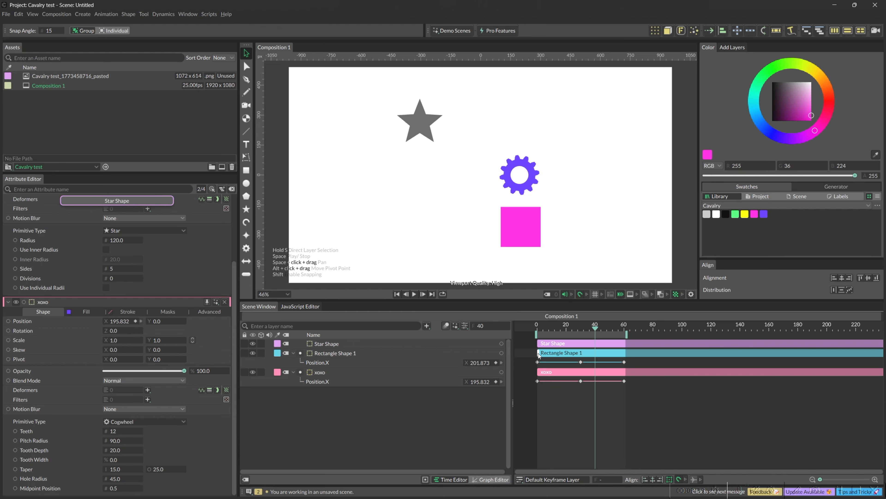
Step: Try shifting Rectangle Shape 1's timeline bar about 11 frames later, and move it back to start at frame 0
{"action": "mouse_move", "coordinate": [538, 354]}
{"action": "left_mouse_down"}
{"action": "mouse_move", "coordinate": [576, 352]}
{"action": "mouse_move", "coordinate": [538, 354]}
{"action": "left_mouse_up"}
{"action": "mouse_move", "coordinate": [539, 355]}
{"action": "left_mouse_down"}
{"action": "mouse_move", "coordinate": [639, 356]}
{"action": "mouse_move", "coordinate": [539, 355]}
{"action": "left_mouse_up"}
{"action": "left_click_drag", "start_coordinate": [573, 355], "coordinate": [590, 354]}
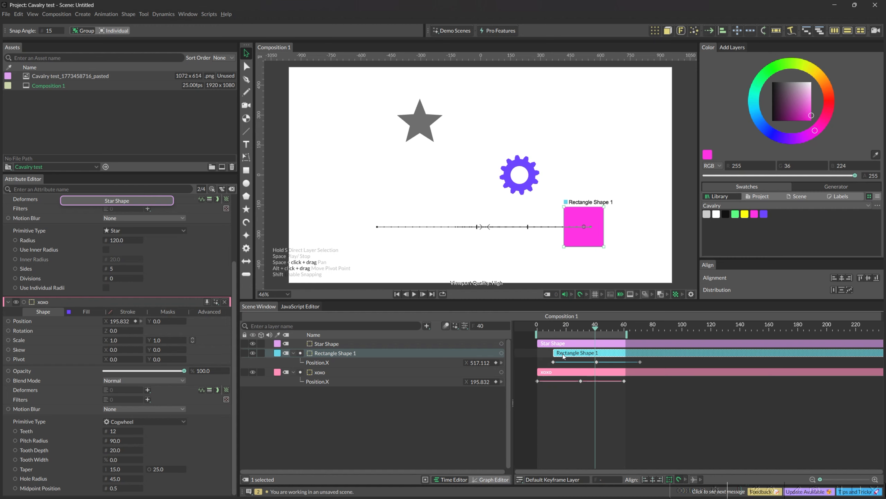
{"action": "left_click_drag", "start_coordinate": [571, 355], "coordinate": [553, 354]}
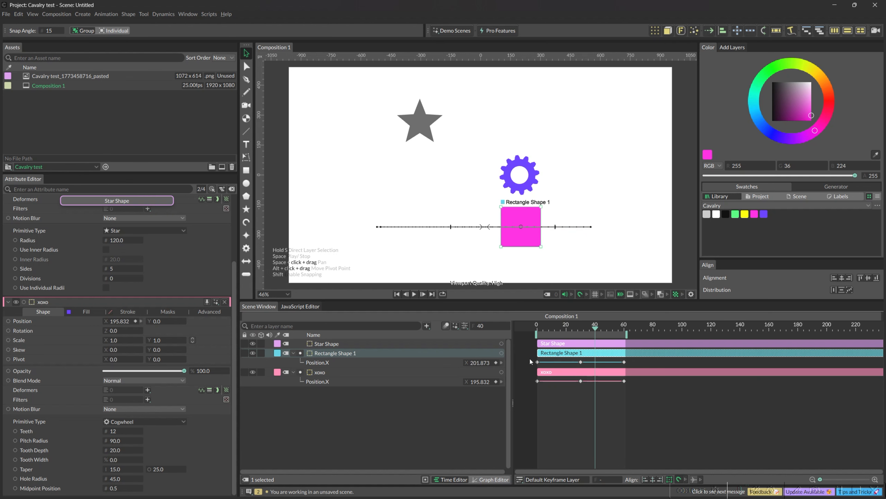
Step: Shift all three Position.X keyframes of Rectangle Shape 1 about 13 frames later and turn off the Transform Tool
{"action": "left_click_drag", "start_coordinate": [527, 362], "coordinate": [634, 370]}
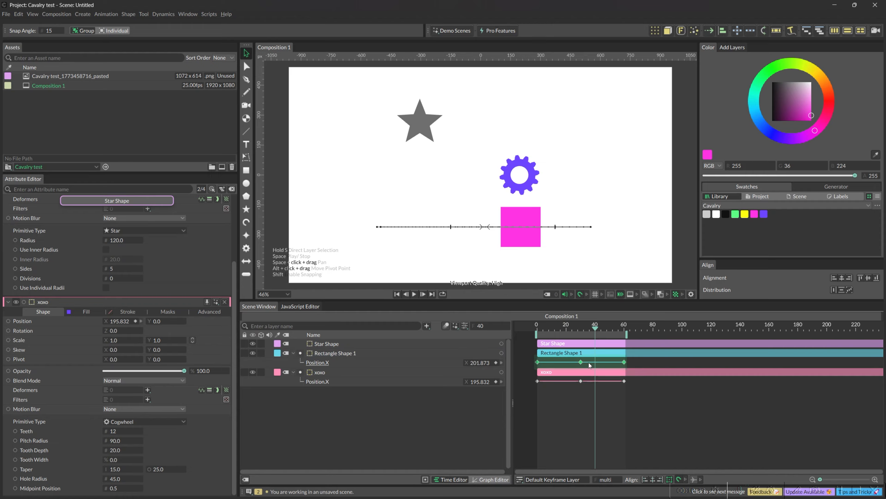
{"action": "mouse_move", "coordinate": [596, 364]}
{"action": "left_mouse_down"}
{"action": "mouse_move", "coordinate": [620, 366]}
{"action": "mouse_move", "coordinate": [602, 366]}
{"action": "mouse_move", "coordinate": [609, 367]}
{"action": "left_mouse_up"}
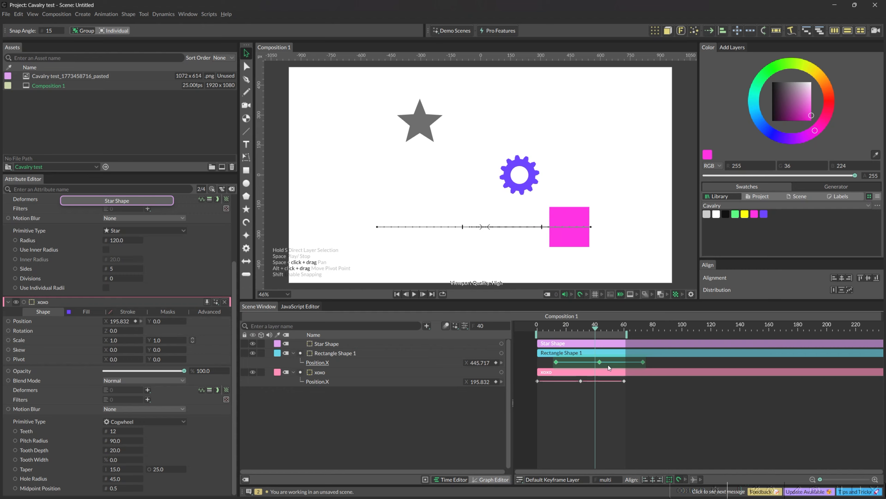
{"action": "left_click", "coordinate": [668, 479]}
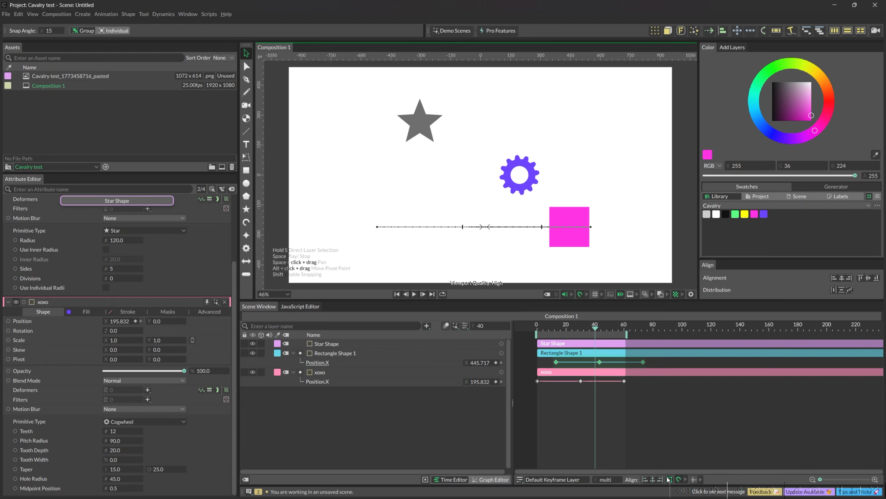
{"action": "left_click", "coordinate": [649, 439]}
Step: Select Rectangle Shape 1's Position.X keyframes with a selection box and undo the last keyframe changes
{"action": "left_click_drag", "start_coordinate": [657, 359], "coordinate": [586, 367]}
{"action": "key", "text": "ctrl+z"}
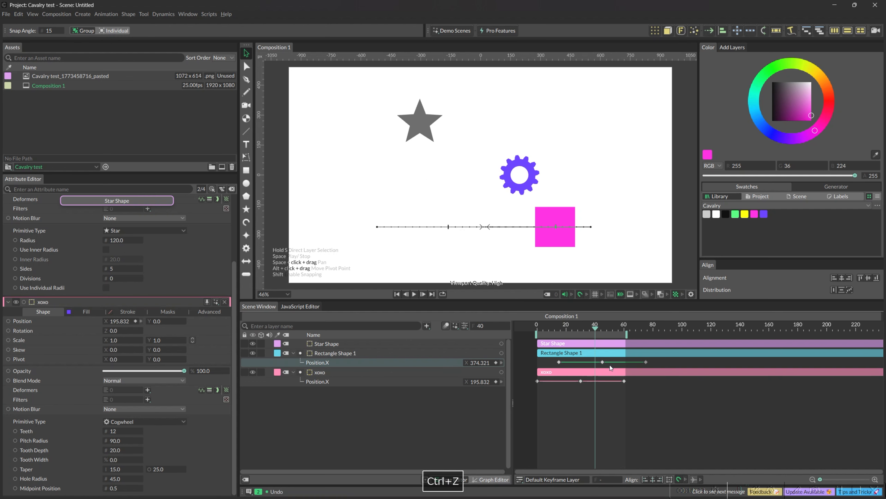
{"action": "key", "text": "ctrl+z"}
{"action": "key", "text": "ctrl+z"}
Step: Select Rectangle Shape 1's keyframes individually with the Transform Tool off, and move the first one to frame 16
{"action": "left_click", "coordinate": [609, 367]}
{"action": "left_click", "coordinate": [602, 362]}
{"action": "left_click", "coordinate": [559, 362], "text": "shift"}
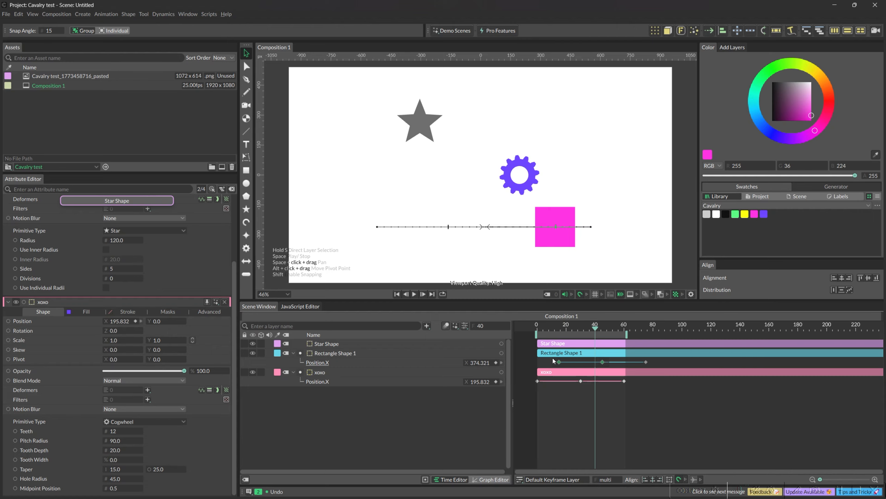
{"action": "left_click", "coordinate": [577, 364]}
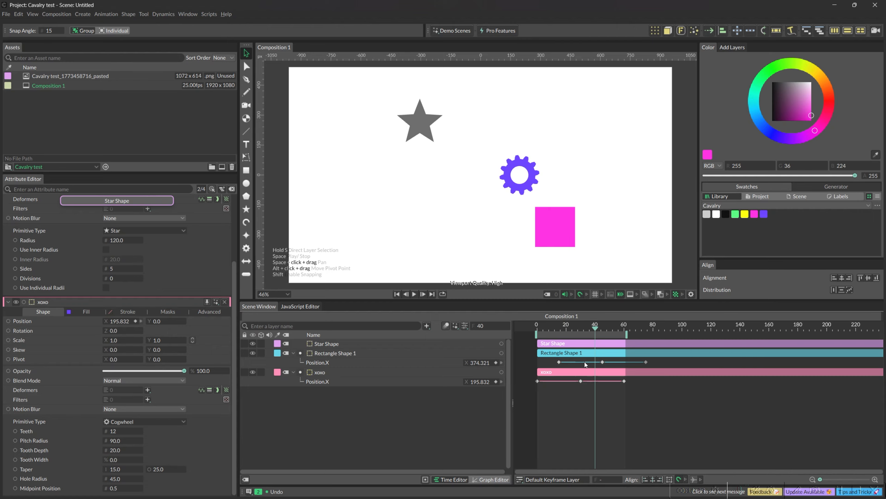
{"action": "left_click_drag", "start_coordinate": [558, 361], "coordinate": [561, 369]}
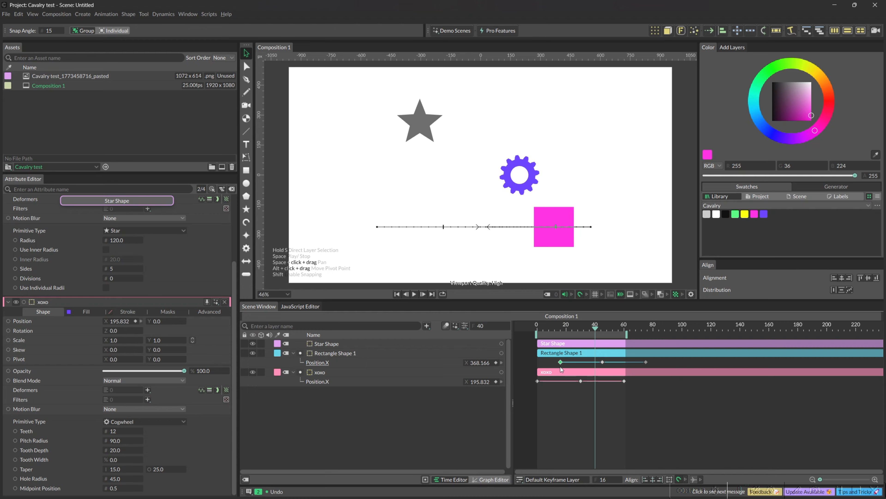
Step: Turn the Transform Tool back on and shift the first two Position.X keyframes of Rectangle Shape 1 and xoxo in time
{"action": "left_click", "coordinate": [669, 478]}
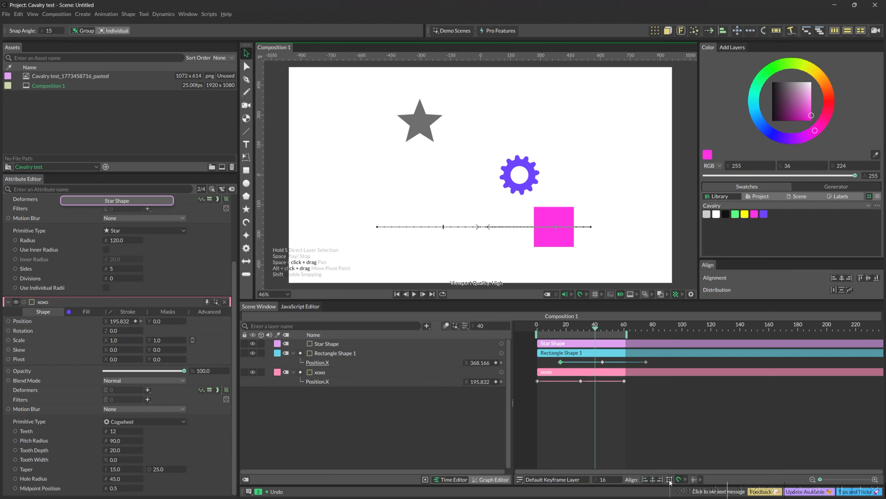
{"action": "left_click_drag", "start_coordinate": [610, 370], "coordinate": [574, 364]}
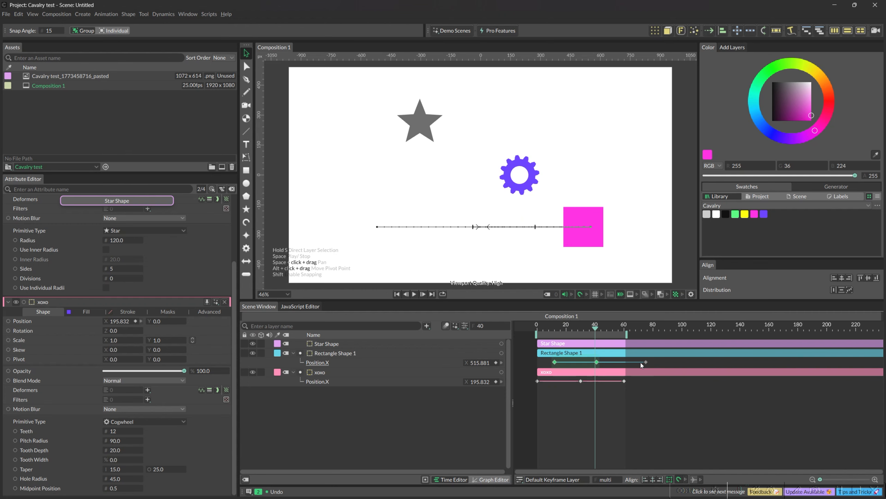
{"action": "left_click_drag", "start_coordinate": [599, 408], "coordinate": [575, 363]}
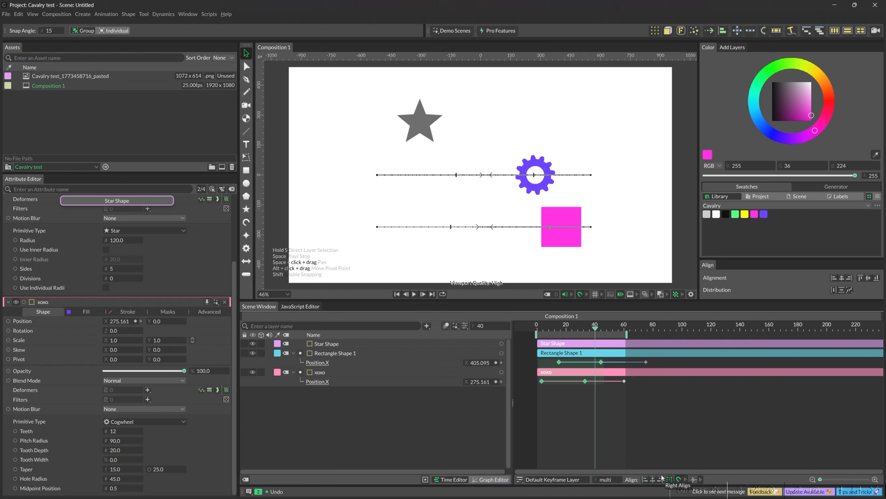
{"action": "left_click", "coordinate": [614, 411]}
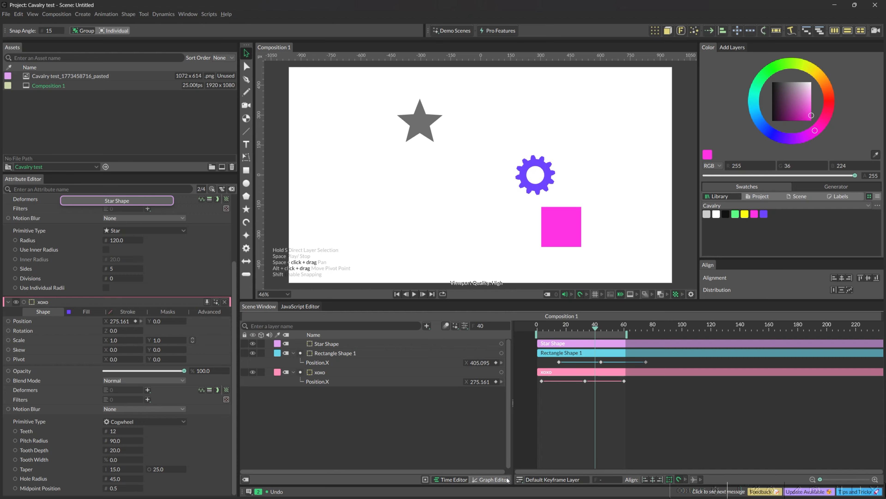
Step: Switch to the Graph Editor and back to the Time Editor, and check the frame number of Rectangle Shape 1's first Position.X keyframe
{"action": "left_click", "coordinate": [478, 482]}
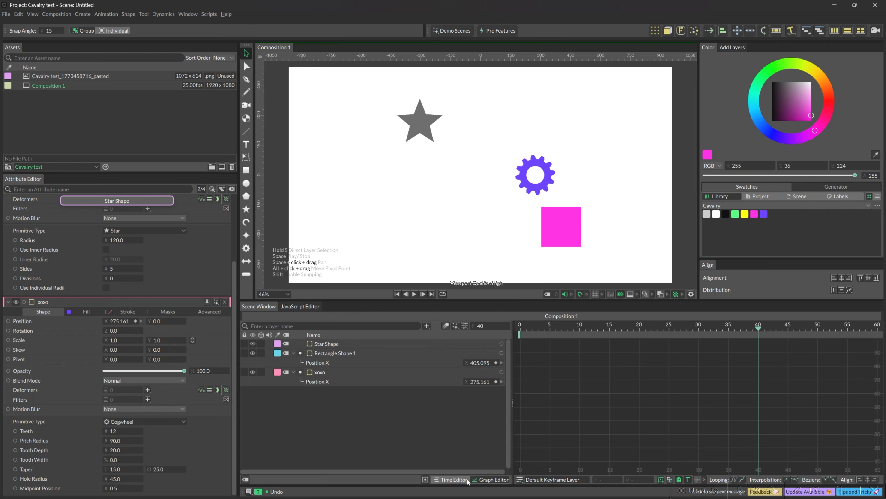
{"action": "left_click", "coordinate": [451, 480]}
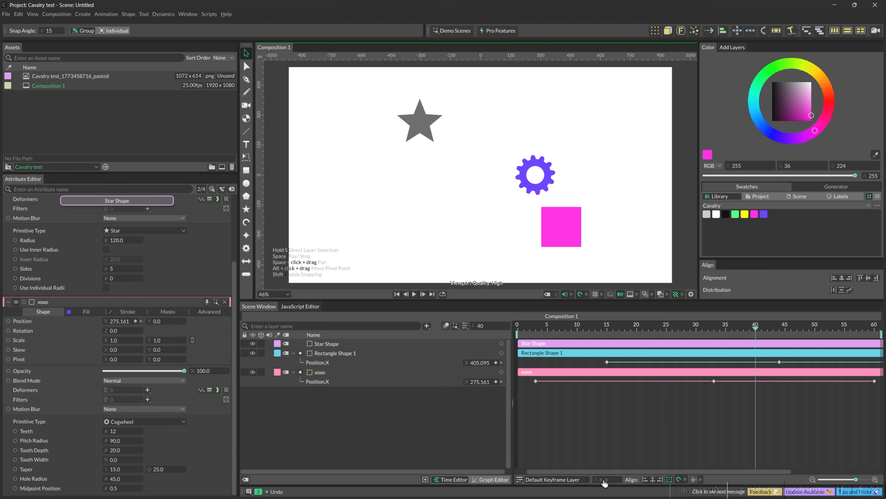
{"action": "left_click", "coordinate": [607, 361]}
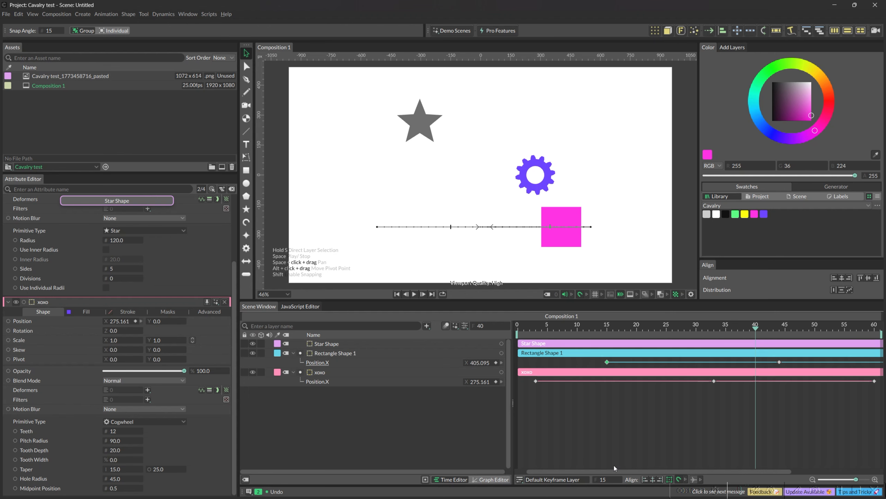
{"action": "left_click", "coordinate": [610, 415]}
Step: Select the first Position.X keyframes of Rectangle Shape 1 and xoxo, try aligning them left, centre and right, and undo each alignment
{"action": "left_click_drag", "start_coordinate": [621, 405], "coordinate": [517, 351]}
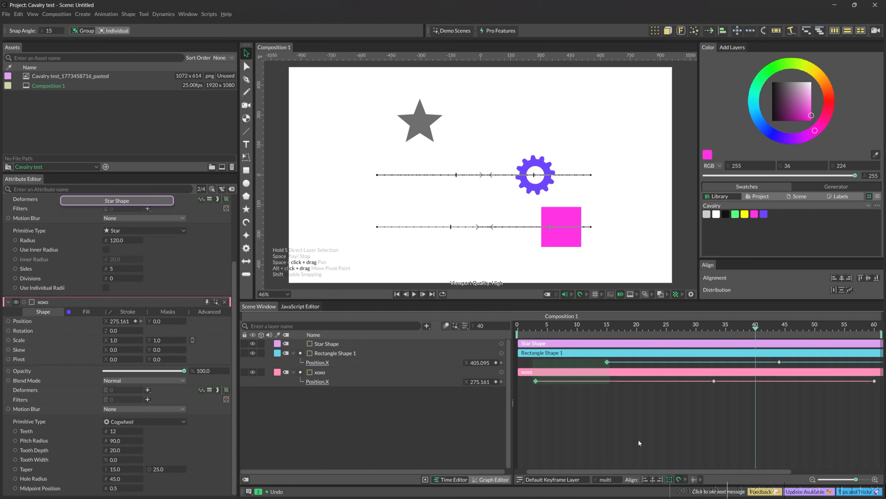
{"action": "left_click", "coordinate": [645, 479]}
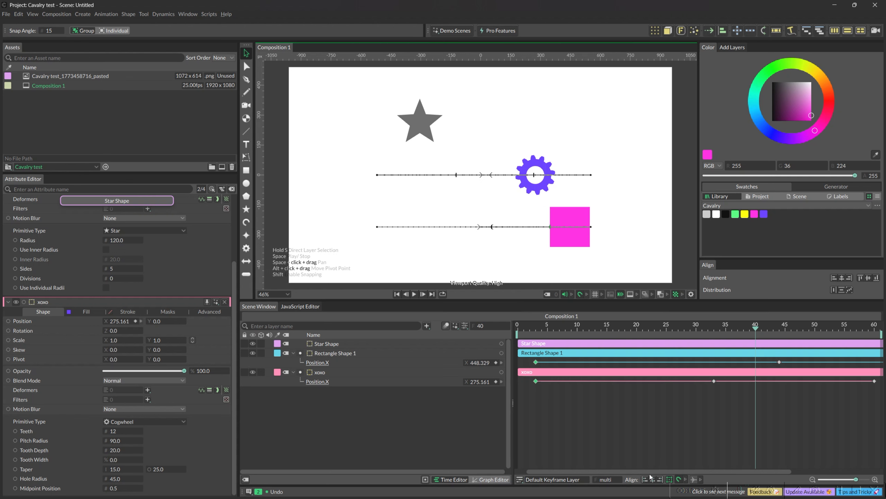
{"action": "key", "text": "ctrl+z"}
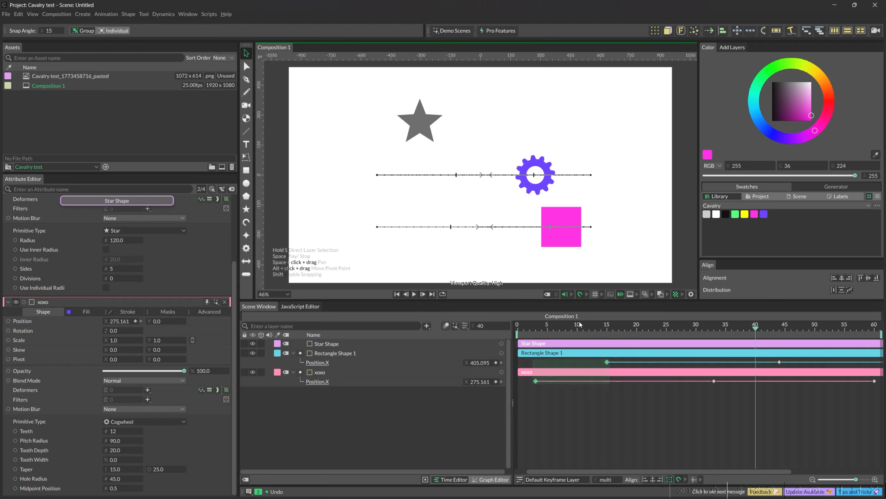
{"action": "left_click", "coordinate": [653, 481]}
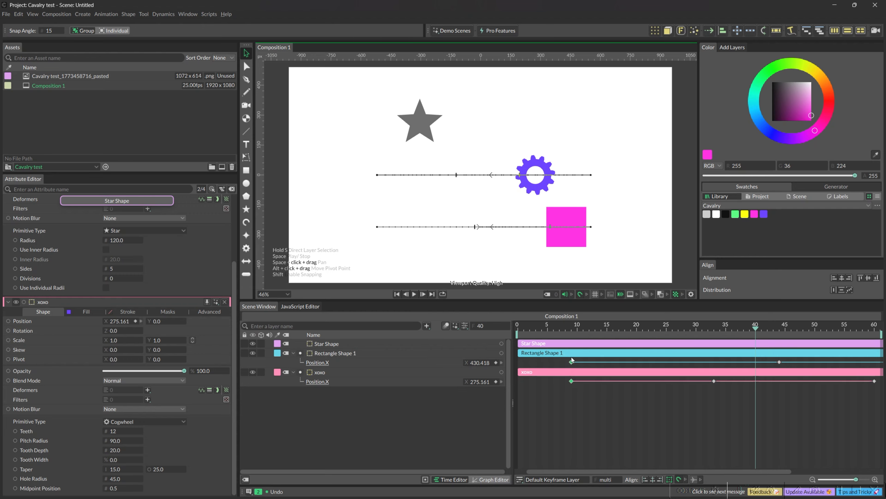
{"action": "key", "text": "ctrl+z"}
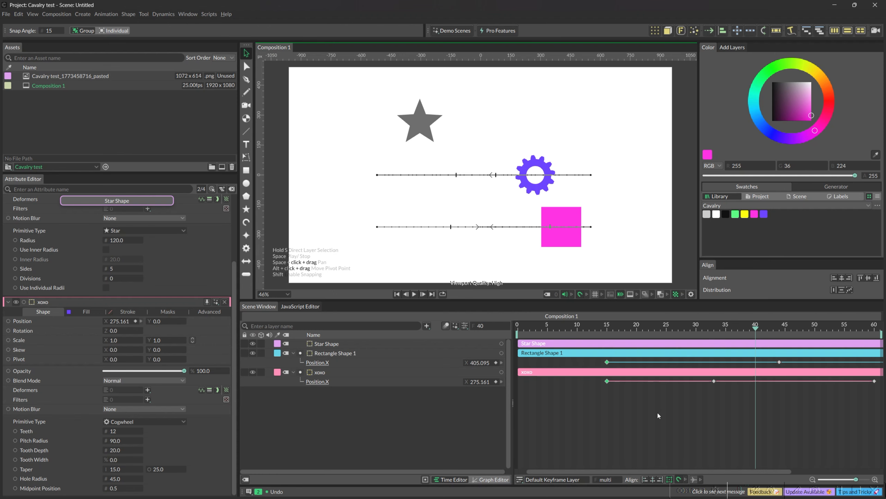
{"action": "key", "text": "ctrl+z"}
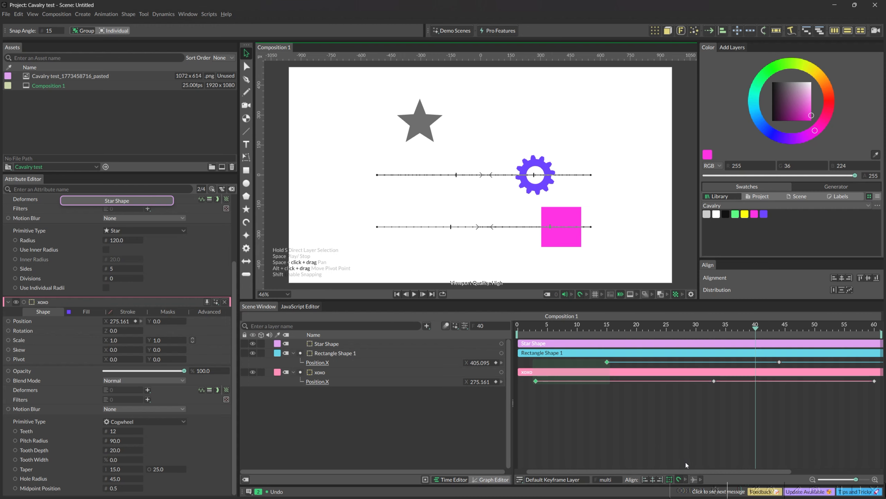
Step: Review the Time Editor's snapping settings, including the threshold and the keyframe, clip and time marker options
{"action": "left_click", "coordinate": [679, 478]}
{"action": "left_click", "coordinate": [686, 479]}
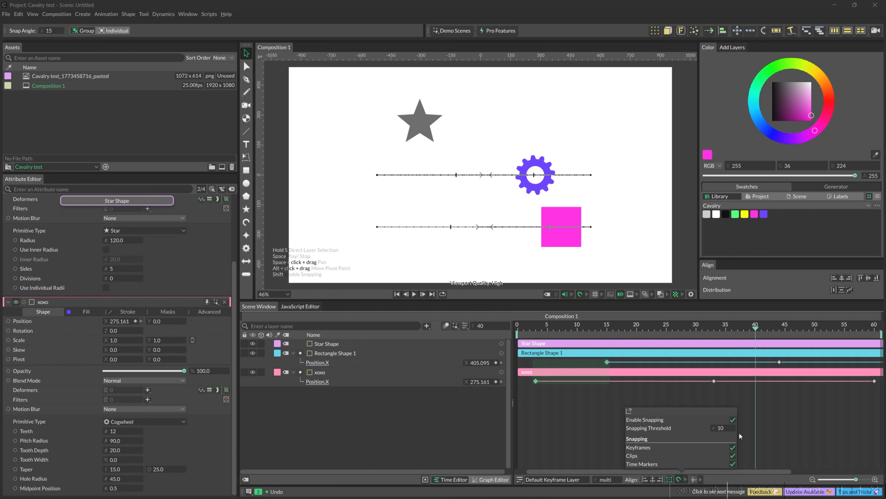
{"action": "left_click", "coordinate": [754, 425]}
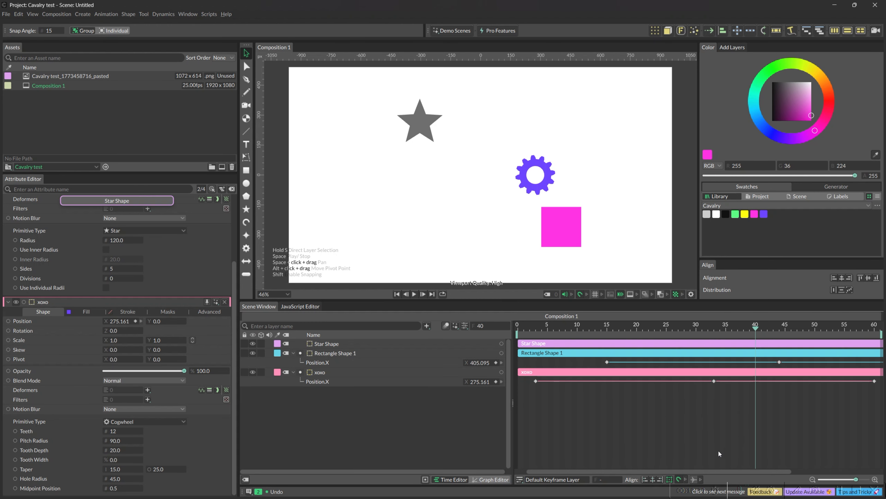
Step: Turn on pacing markers in the Time Editor, set their mode to Beats per Minute at 234, and try the remaining settings
{"action": "left_click", "coordinate": [693, 480]}
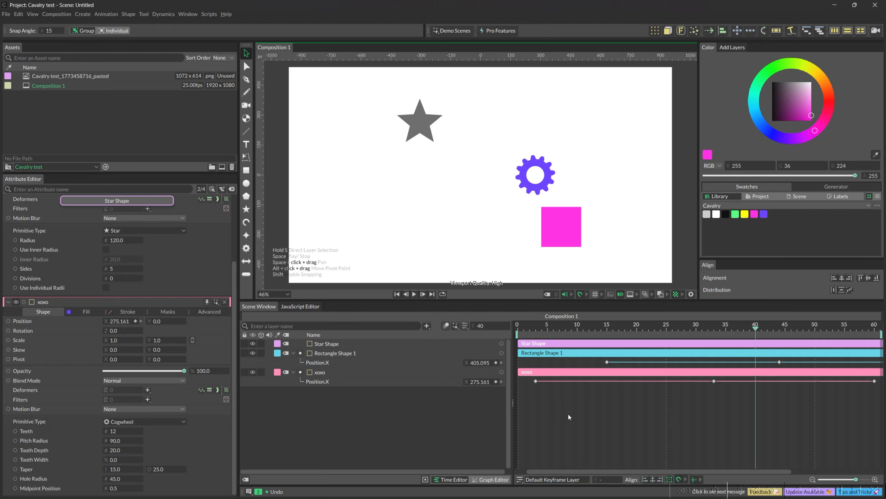
{"action": "left_click", "coordinate": [701, 480]}
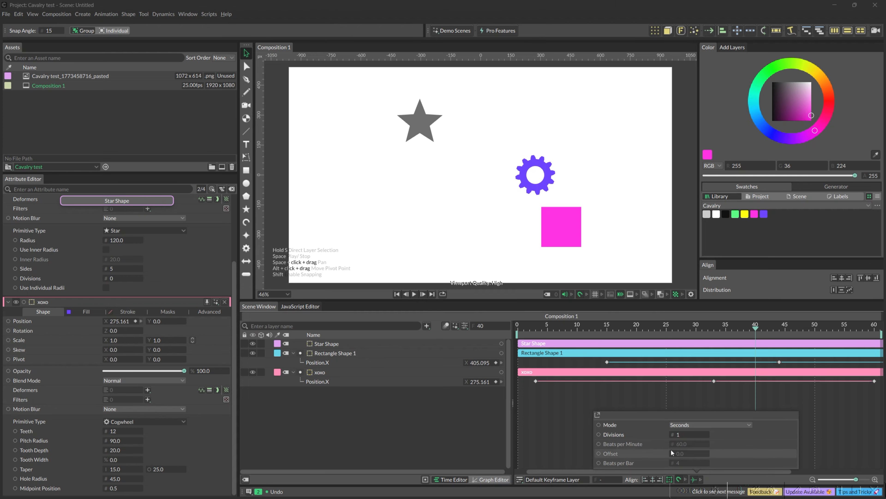
{"action": "left_click", "coordinate": [678, 426]}
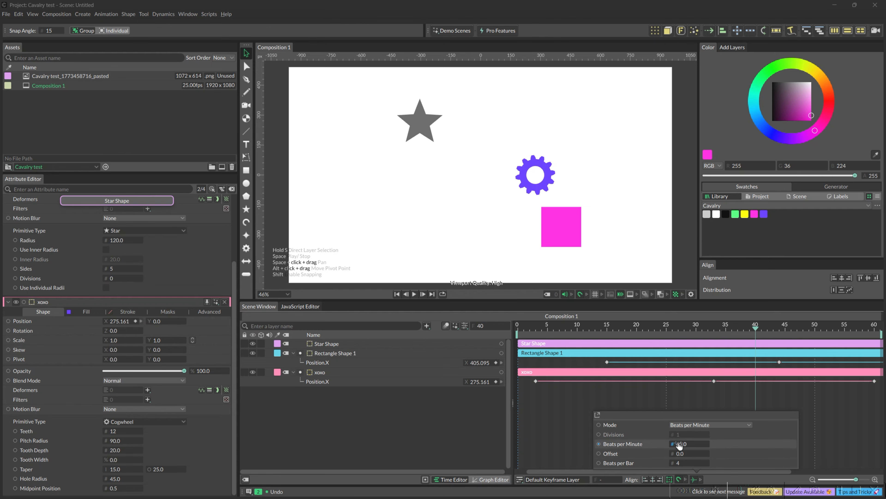
{"action": "left_click_drag", "start_coordinate": [679, 447], "coordinate": [762, 448]}
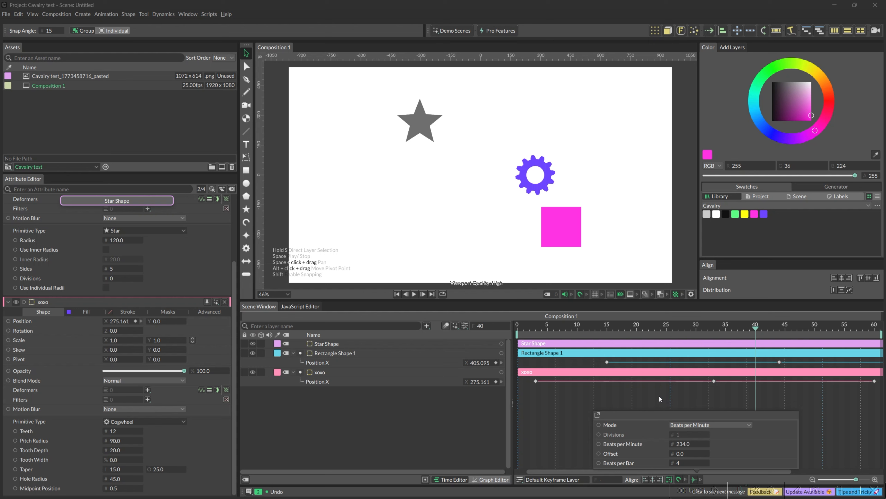
{"action": "mouse_move", "coordinate": [679, 456]}
{"action": "left_mouse_down"}
{"action": "mouse_move", "coordinate": [705, 457]}
{"action": "mouse_move", "coordinate": [694, 462]}
{"action": "left_mouse_up"}
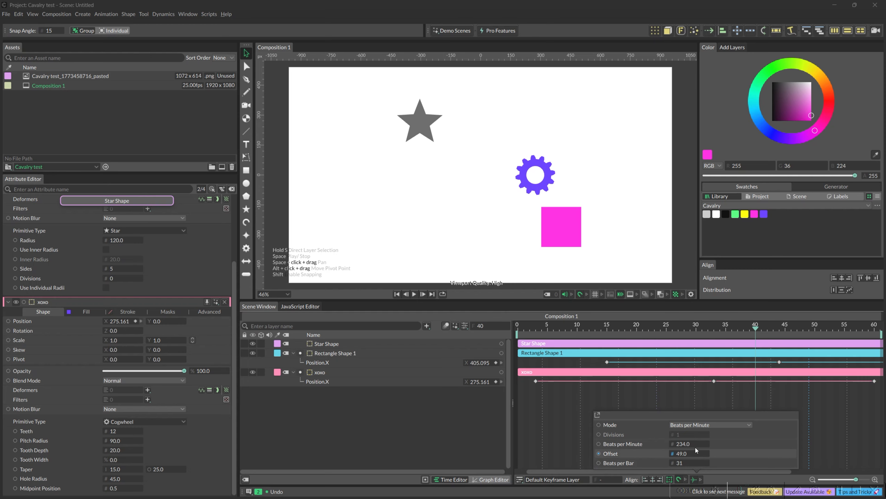
{"action": "left_click", "coordinate": [698, 399]}
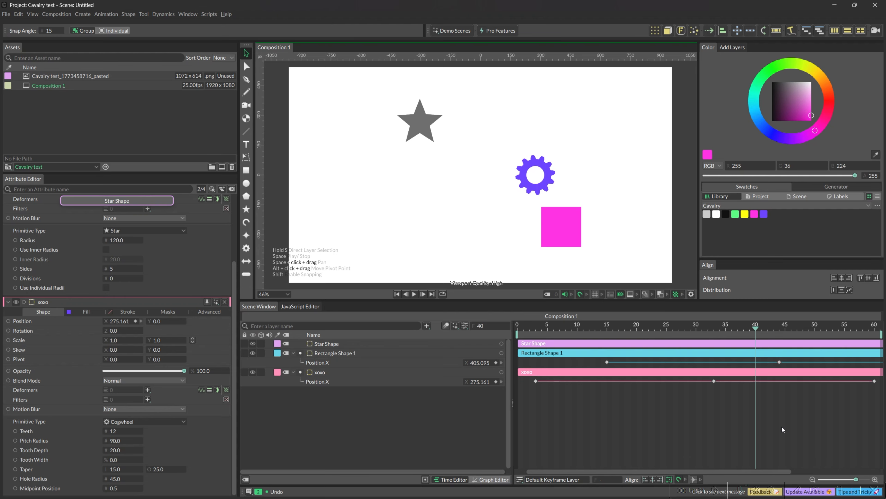
Step: Select all Position.X keyframes of Rectangle Shape 1 and xoxo, frame them in the timeline, and deselect them
{"action": "left_click_drag", "start_coordinate": [859, 481], "coordinate": [812, 478]}
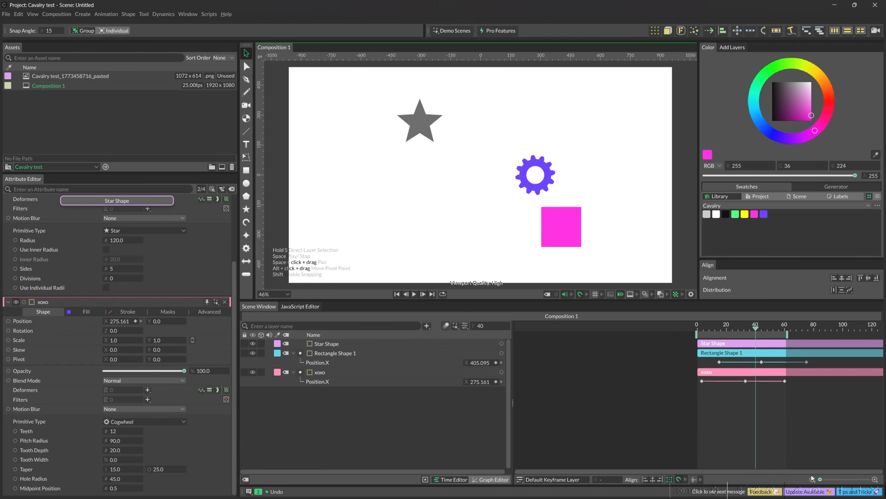
{"action": "left_click_drag", "start_coordinate": [828, 416], "coordinate": [676, 349]}
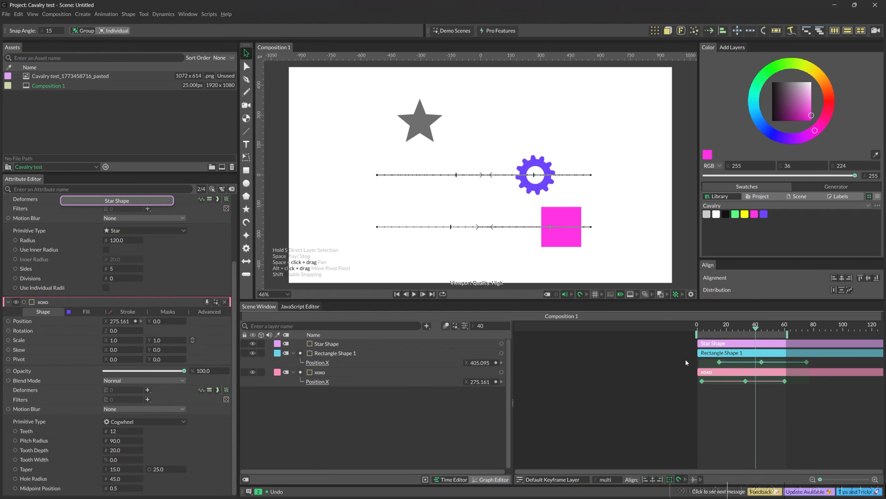
{"action": "key", "text": "f"}
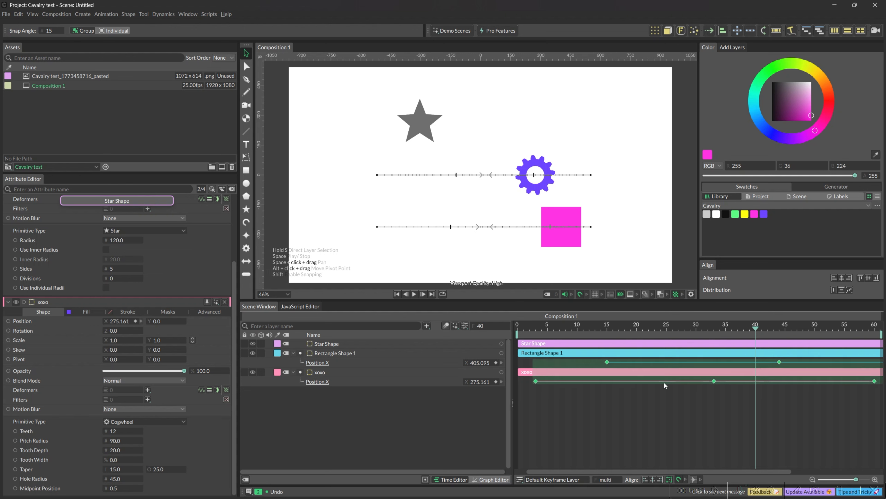
{"action": "left_click", "coordinate": [655, 401]}
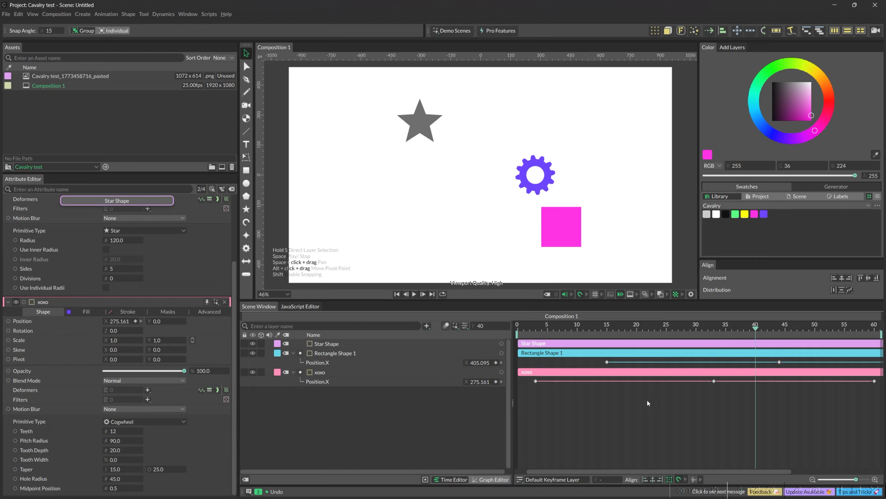
{"action": "scroll", "coordinate": [655, 401], "scroll_direction": "down", "scroll_amount": 6}
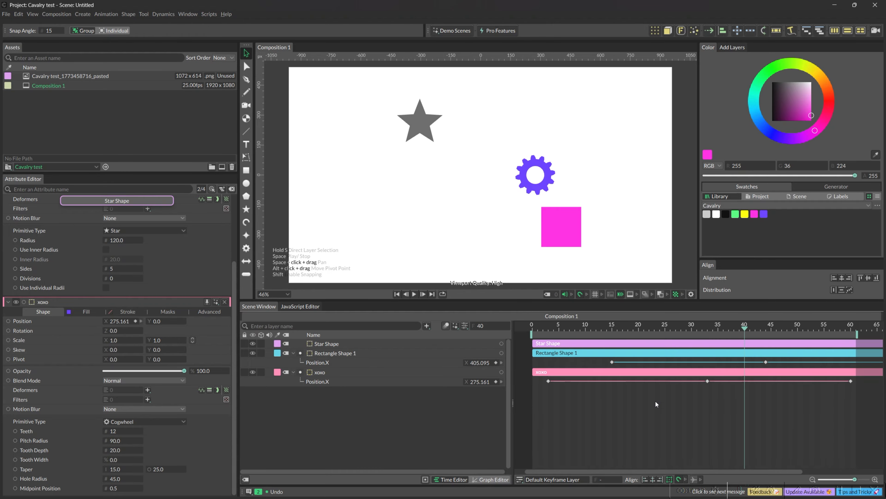
{"action": "scroll", "coordinate": [653, 403], "scroll_direction": "down", "scroll_amount": 3}
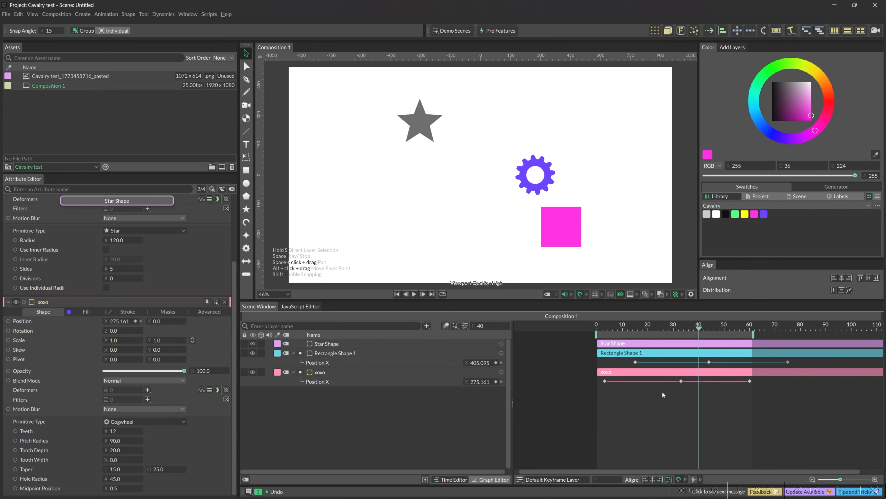
Step: Switch to the Graph Editor and display the complete Position.X curve of the xoxo layer
{"action": "key", "text": "Tab"}
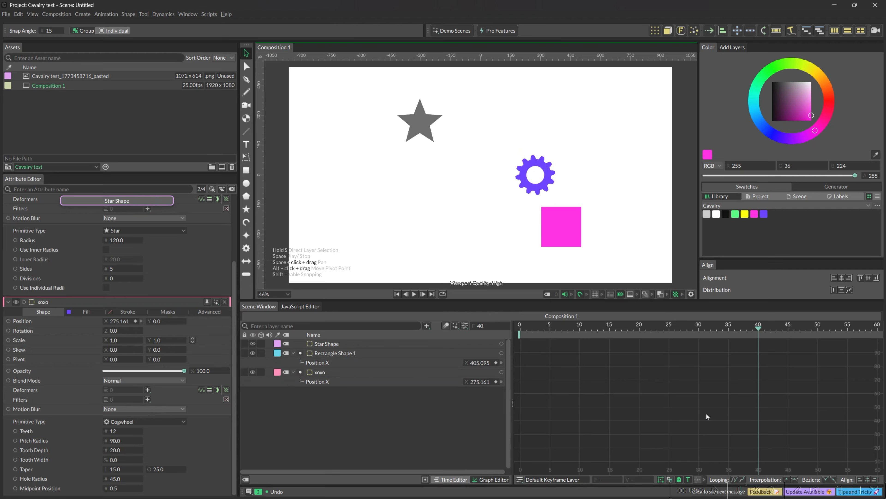
{"action": "scroll", "coordinate": [604, 383], "scroll_direction": "down", "scroll_amount": 3}
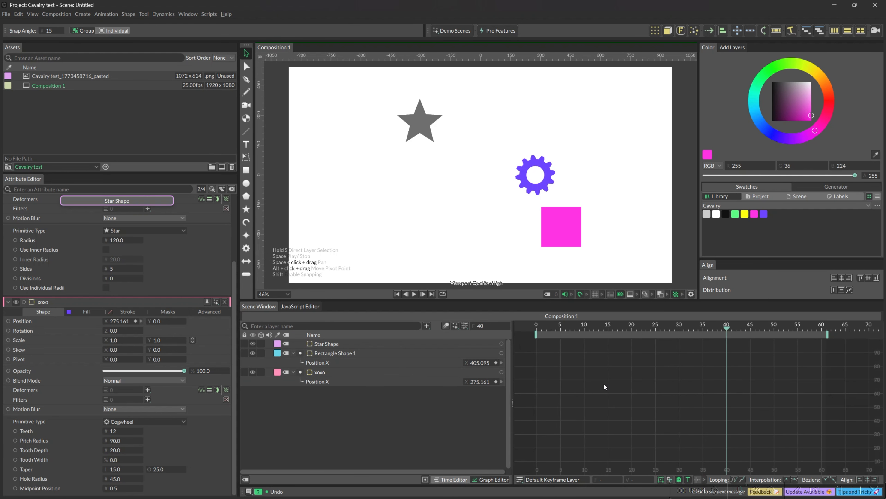
{"action": "left_click", "coordinate": [349, 373]}
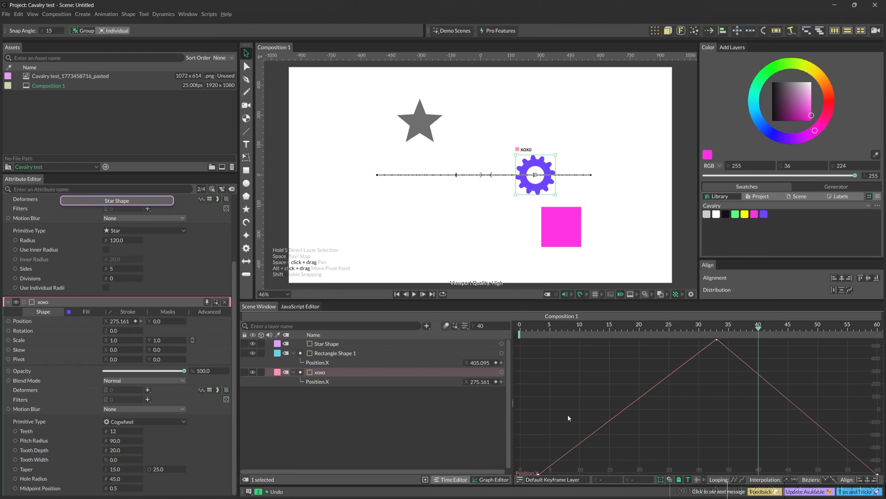
{"action": "scroll", "coordinate": [599, 400], "scroll_direction": "down", "scroll_amount": 5}
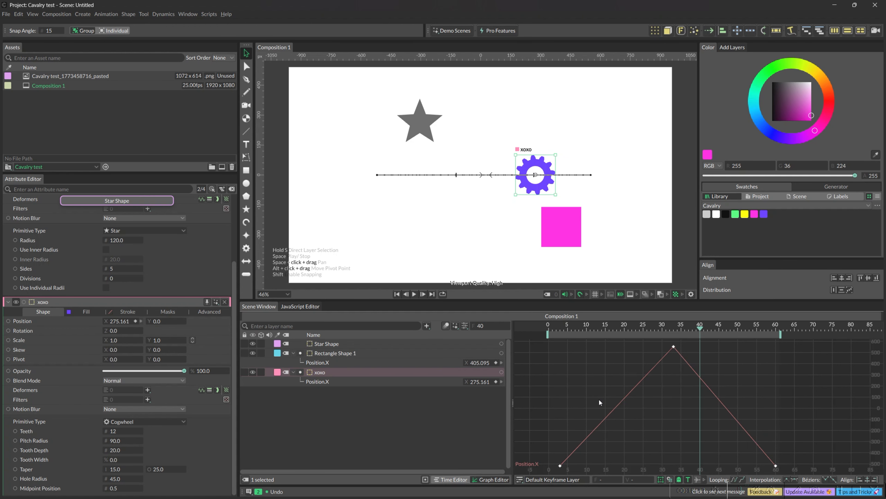
{"action": "scroll", "coordinate": [604, 392], "scroll_direction": "down", "scroll_amount": 3}
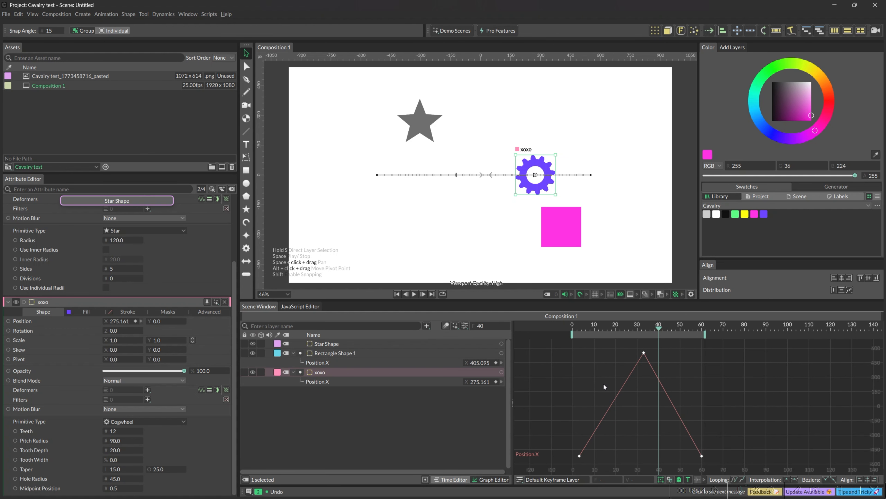
{"action": "scroll", "coordinate": [606, 379], "scroll_direction": "up", "scroll_amount": 2}
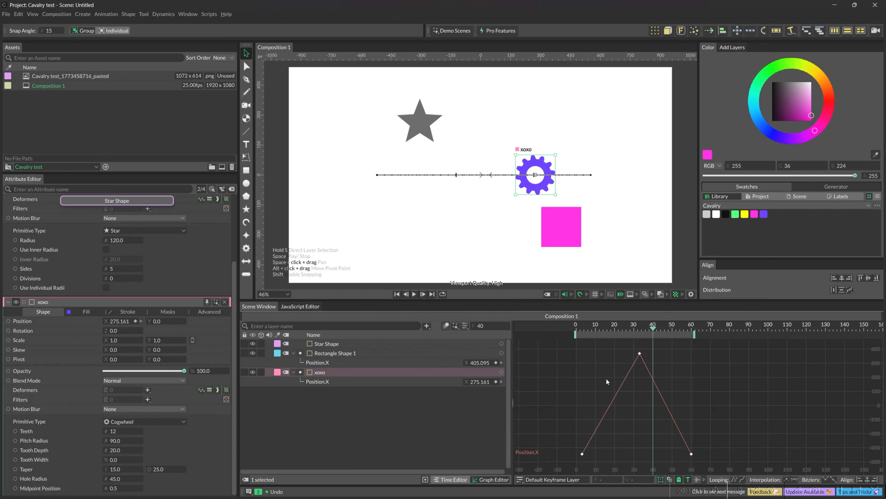
{"action": "scroll", "coordinate": [606, 378], "scroll_direction": "down", "scroll_amount": 4}
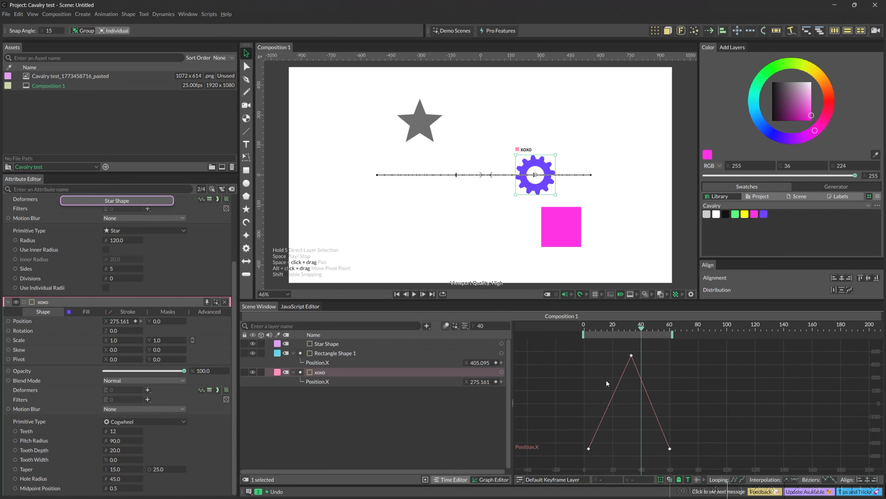
{"action": "scroll", "coordinate": [607, 370], "scroll_direction": "down", "scroll_amount": 1}
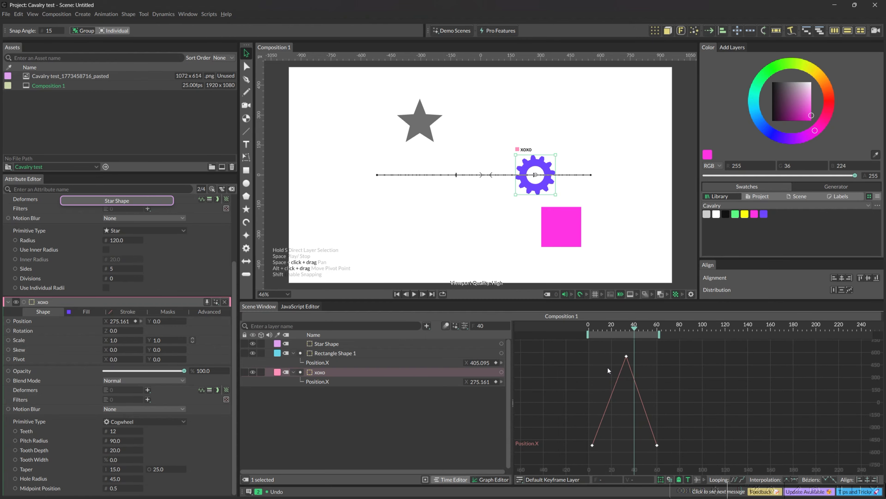
Step: Select xoxo's curve keyframes individually, box-select the first and last ones, and undo the last change
{"action": "left_click", "coordinate": [592, 445]}
{"action": "left_click", "coordinate": [625, 356]}
{"action": "left_click_drag", "start_coordinate": [673, 453], "coordinate": [565, 449]}
{"action": "left_click", "coordinate": [655, 452]}
{"action": "key", "text": "ctrl+z"}
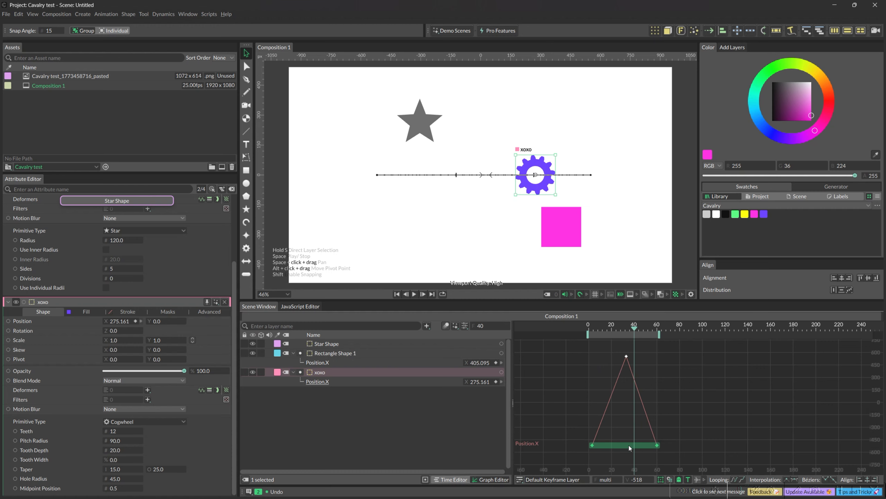
Step: Turn the Graph Editor's Transform Tool off and on again, and deselect xoxo's keyframes
{"action": "left_click", "coordinate": [661, 481]}
{"action": "left_click", "coordinate": [660, 481]}
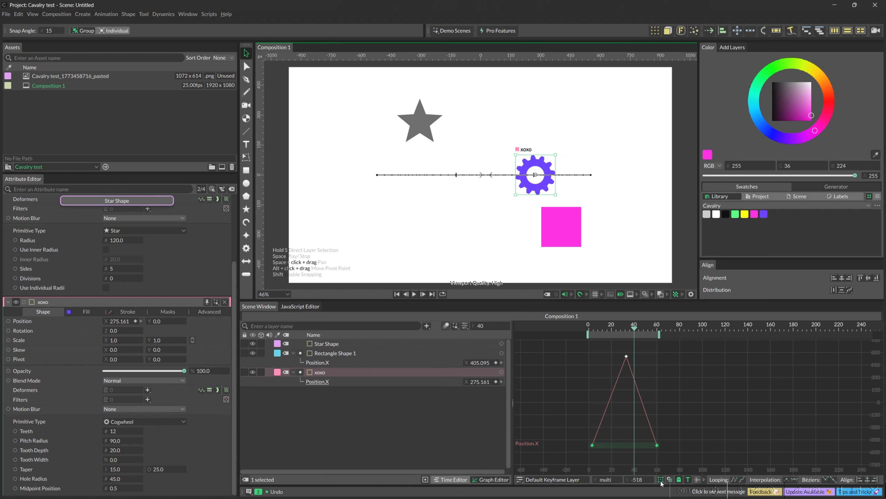
{"action": "left_click", "coordinate": [662, 453]}
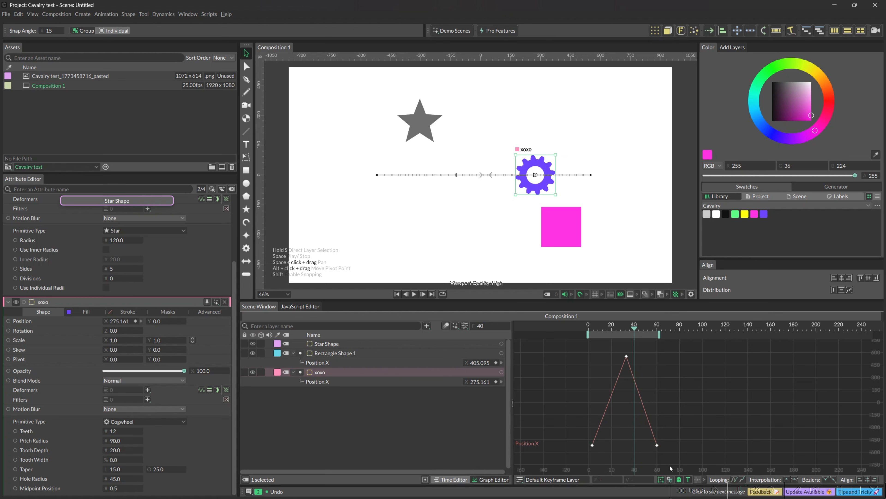
Step: Review the Graph Editor's grid settings for grid snapping, grid size and snapping threshold
{"action": "left_click", "coordinate": [669, 479]}
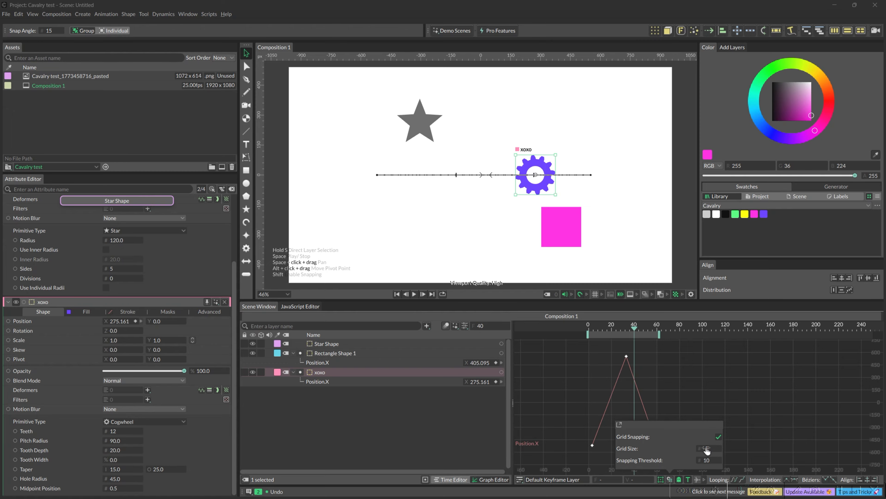
{"action": "scroll", "coordinate": [712, 451], "scroll_direction": "up", "scroll_amount": 2}
{"action": "scroll", "coordinate": [711, 453], "scroll_direction": "down", "scroll_amount": 3}
{"action": "scroll", "coordinate": [710, 453], "scroll_direction": "up", "scroll_amount": 2}
{"action": "left_click", "coordinate": [745, 437]}
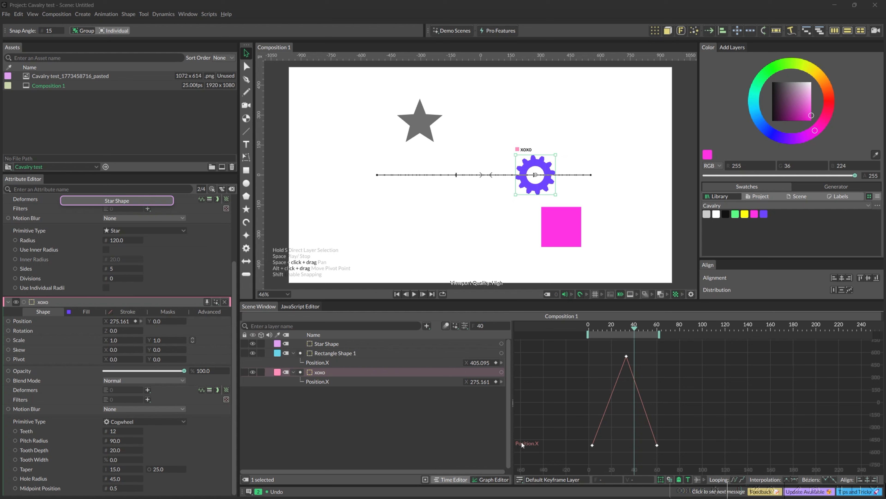
Step: Review the Pacing Markers control and the context commands for xoxo's Position.X keyframes in the Graph Editor
{"action": "left_click", "coordinate": [697, 479]}
{"action": "left_click_drag", "start_coordinate": [664, 352], "coordinate": [575, 455]}
{"action": "right_click", "coordinate": [593, 445]}
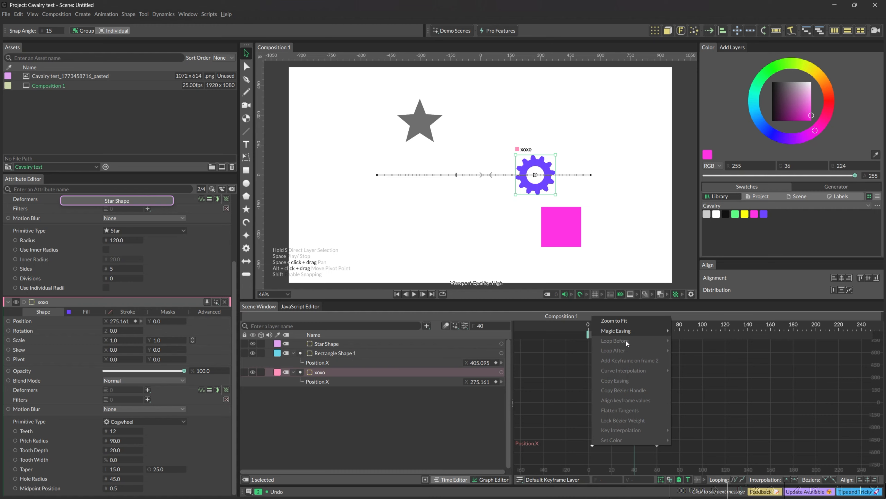
{"action": "left_click", "coordinate": [713, 383]}
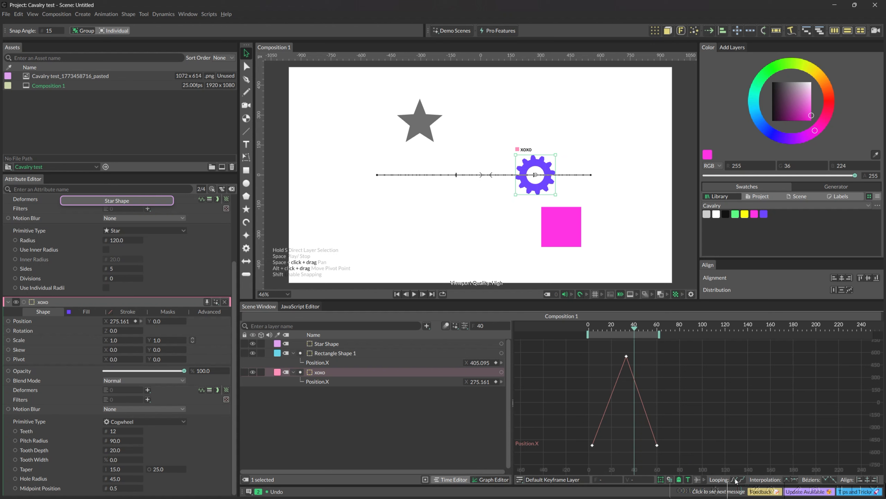
Step: Delete xoxo's last Position.X keyframe, at frame 60, from the curve
{"action": "left_click_drag", "start_coordinate": [698, 453], "coordinate": [592, 353]}
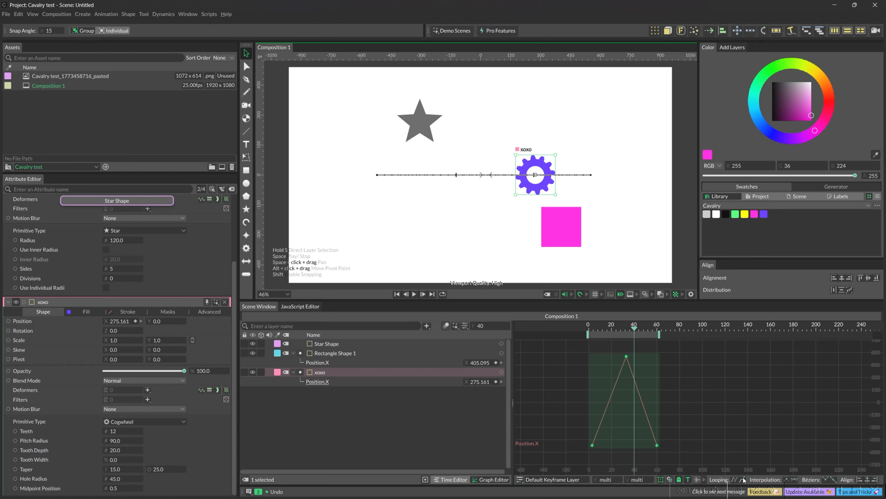
{"action": "left_click", "coordinate": [688, 399]}
{"action": "left_click_drag", "start_coordinate": [690, 415], "coordinate": [649, 454]}
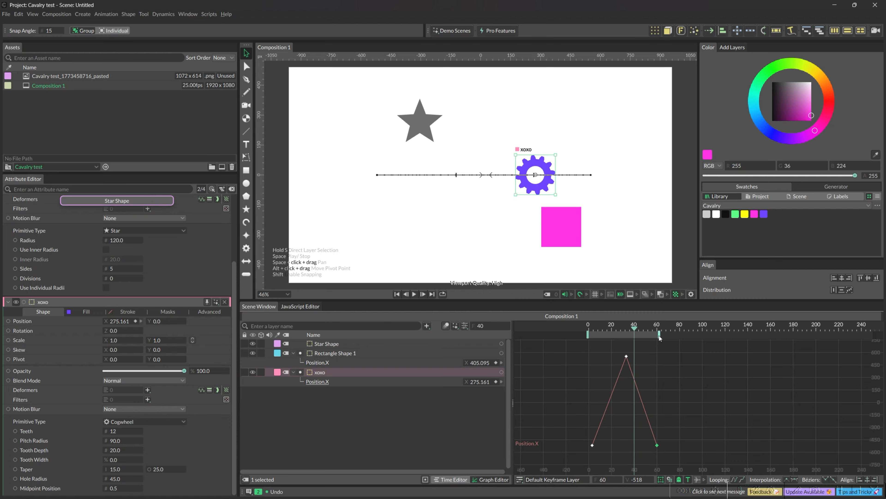
{"action": "mouse_move", "coordinate": [658, 334]}
{"action": "left_mouse_down"}
{"action": "mouse_move", "coordinate": [692, 334]}
{"action": "mouse_move", "coordinate": [660, 335]}
{"action": "left_mouse_up"}
{"action": "left_click_drag", "start_coordinate": [678, 427], "coordinate": [631, 456]}
{"action": "key", "text": "Delete"}
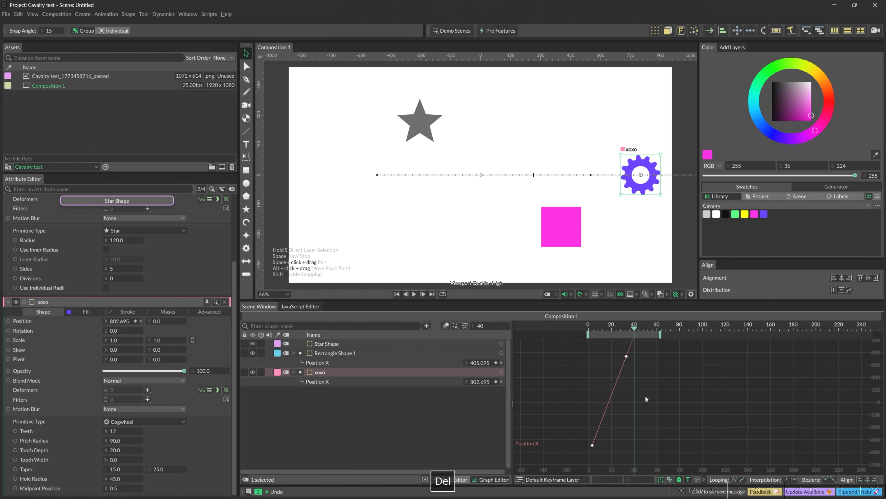
Step: Extend the playback range's end to about frame 250 and play the animation
{"action": "key", "text": "f"}
{"action": "scroll", "coordinate": [639, 393], "scroll_direction": "down", "scroll_amount": 5}
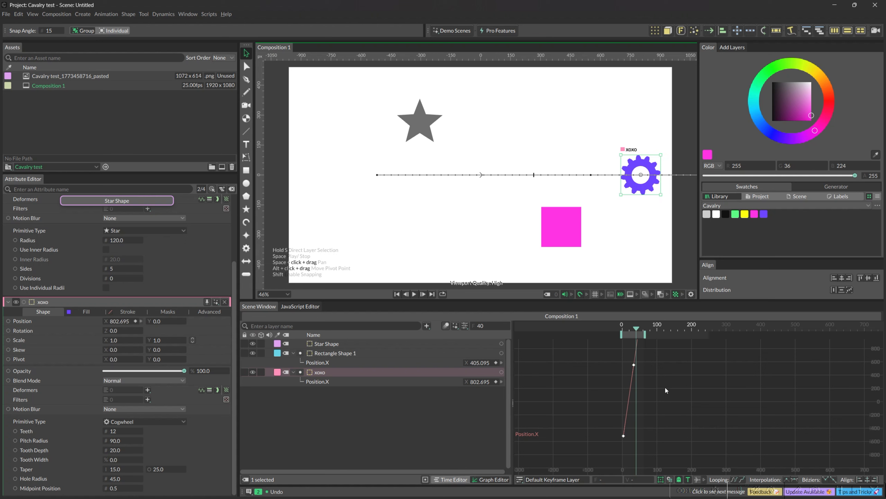
{"action": "scroll", "coordinate": [639, 356], "scroll_direction": "down", "scroll_amount": 2}
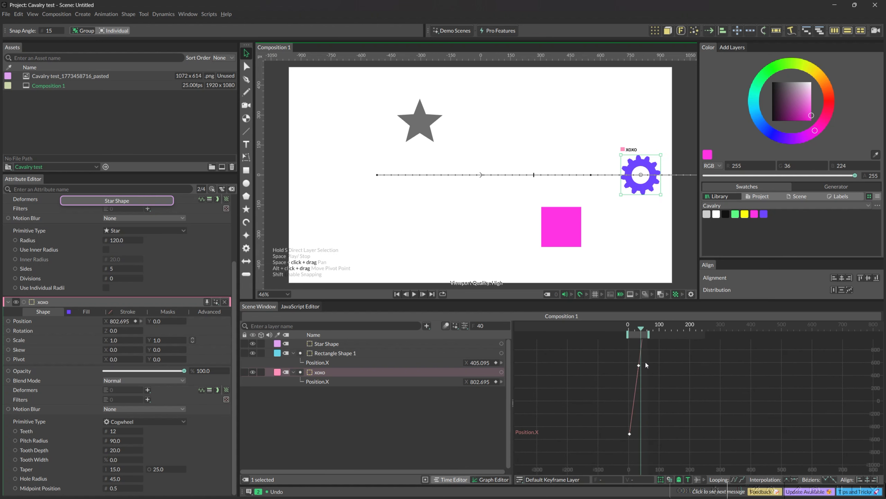
{"action": "scroll", "coordinate": [643, 352], "scroll_direction": "down", "scroll_amount": 2}
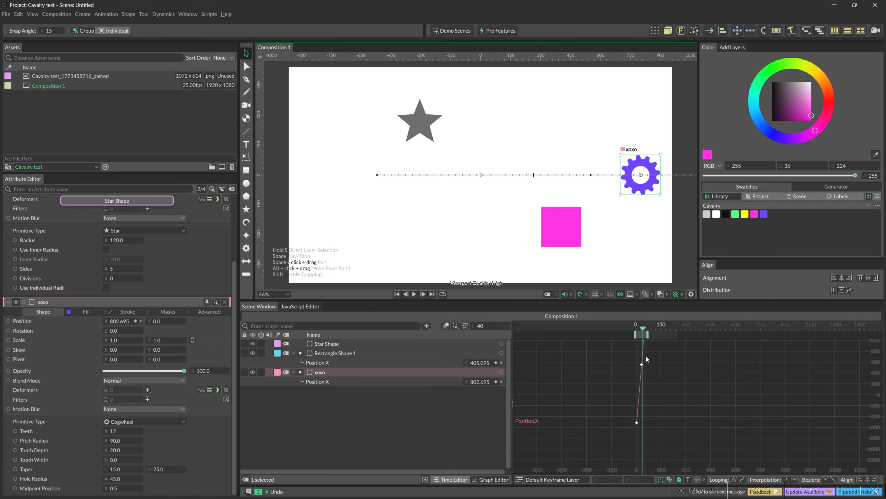
{"action": "left_click_drag", "start_coordinate": [649, 335], "coordinate": [703, 334]}
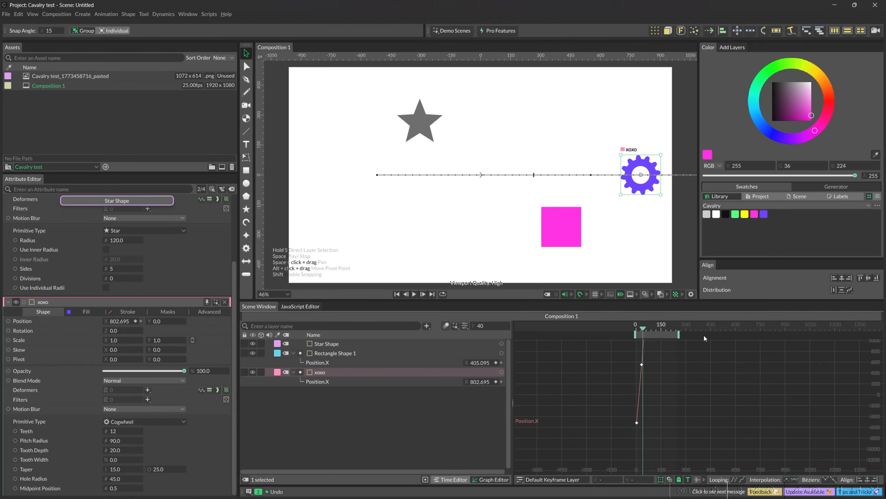
{"action": "key", "text": "space"}
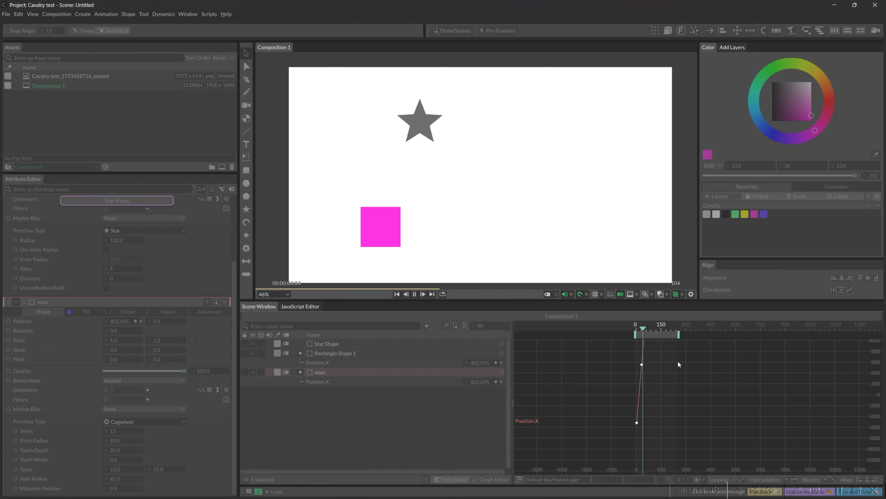
{"action": "key", "text": "space"}
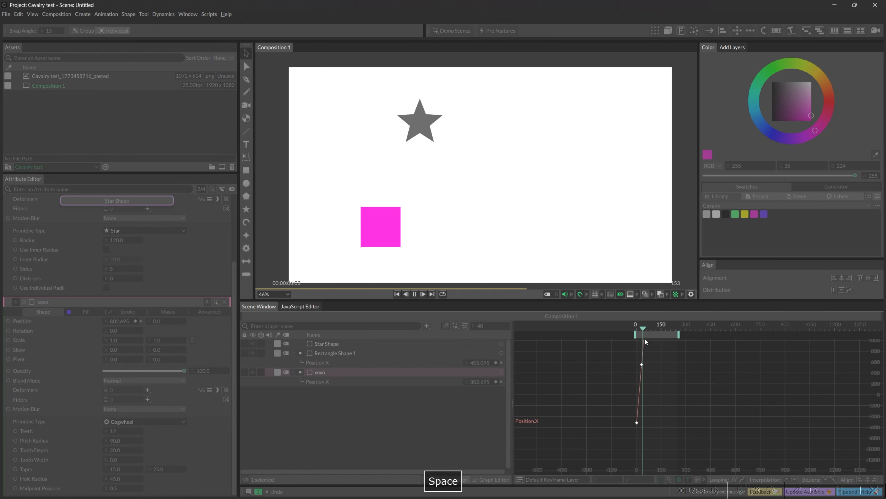
Step: Place the playhead at frame 38 and loop the curve of xoxo's two Position.X keyframes
{"action": "scroll", "coordinate": [644, 352], "scroll_direction": "down", "scroll_amount": 3}
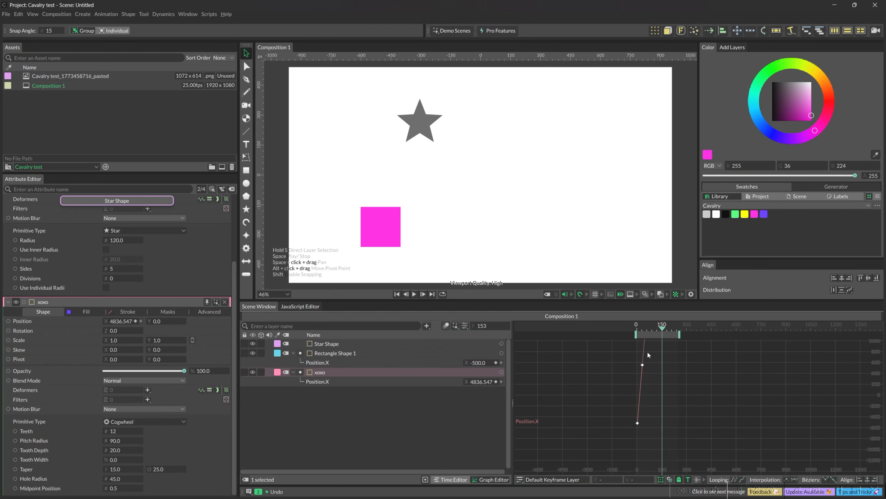
{"action": "left_click_drag", "start_coordinate": [660, 329], "coordinate": [644, 329]}
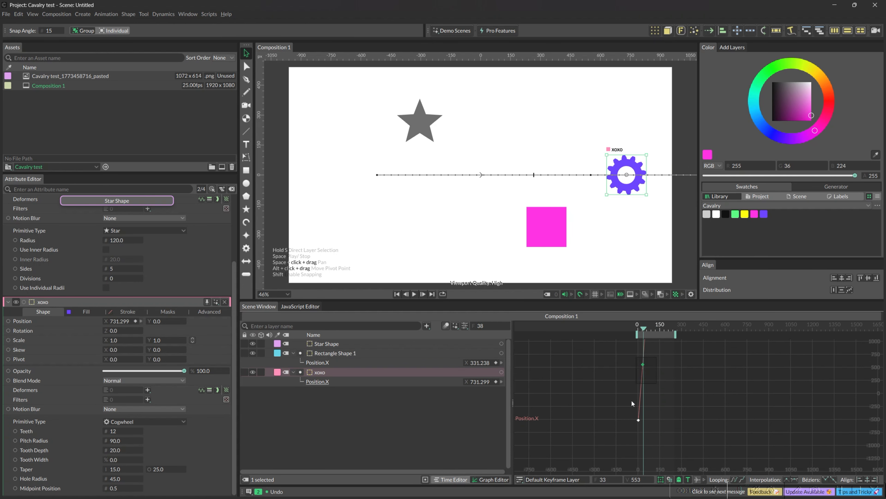
{"action": "left_click_drag", "start_coordinate": [666, 359], "coordinate": [631, 419]}
{"action": "left_click", "coordinate": [734, 479]}
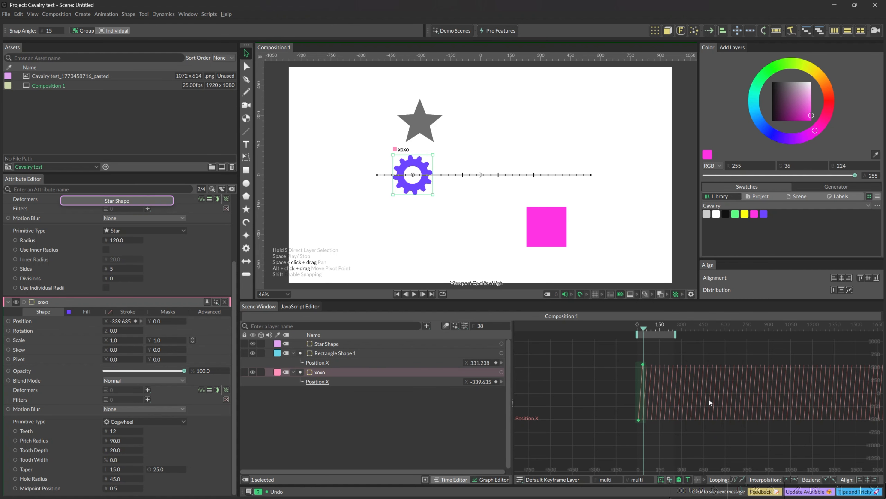
Step: Play the composition twice to check xoxo's looping movement
{"action": "key", "text": "space"}
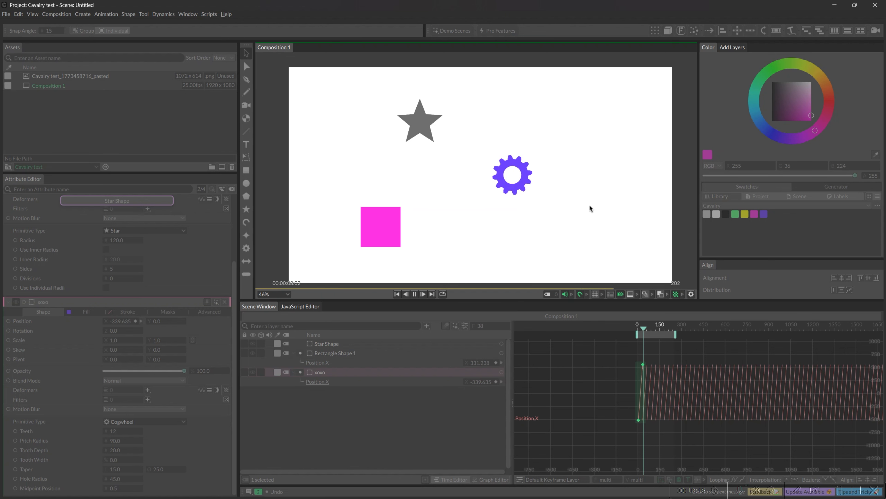
{"action": "key", "text": "space"}
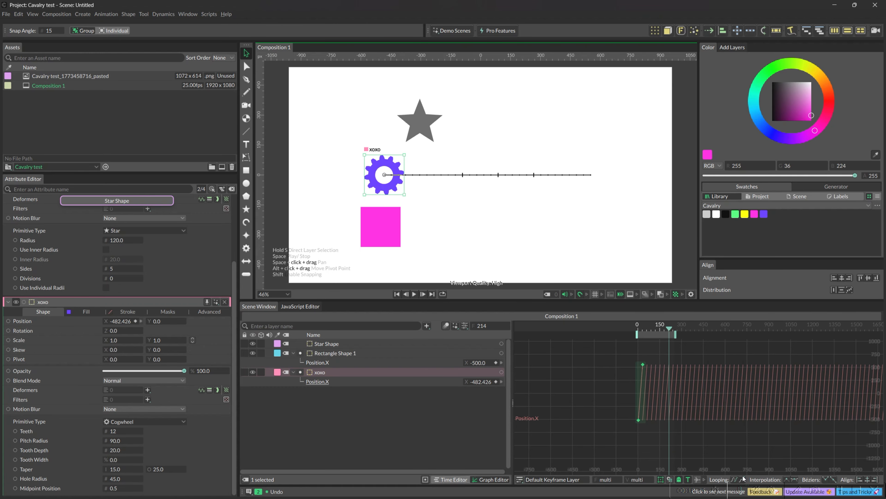
{"action": "key", "text": "space"}
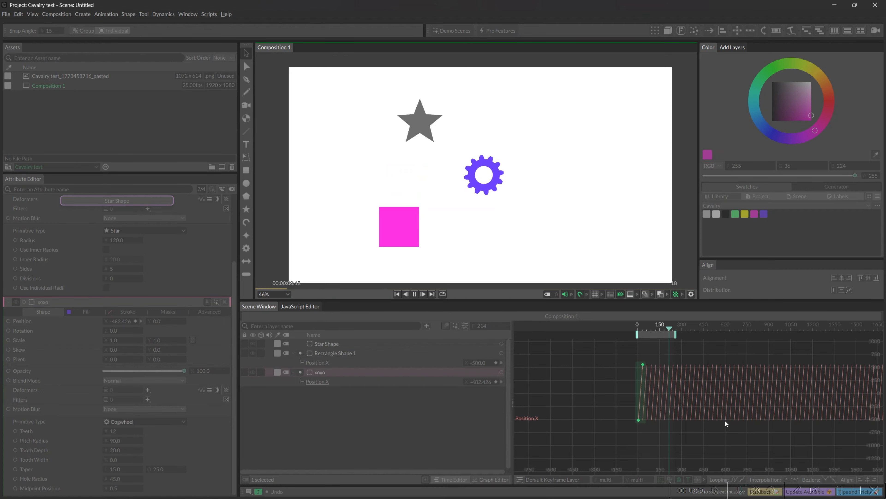
{"action": "key", "text": "space"}
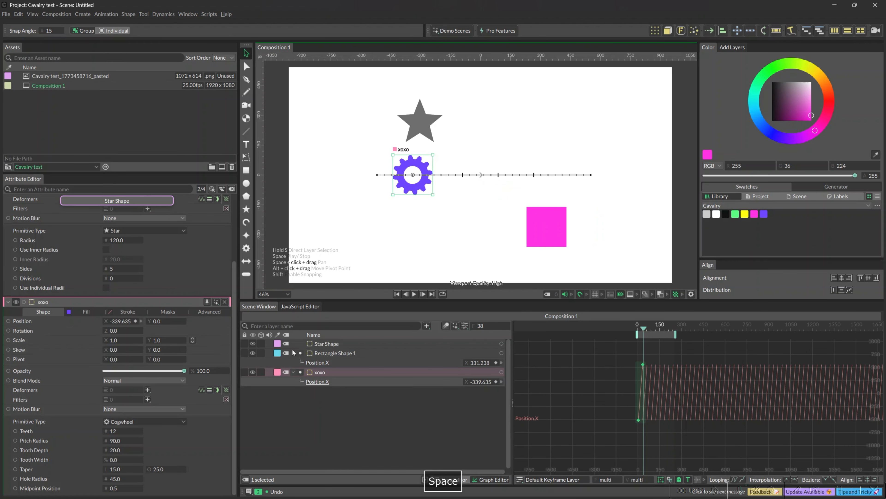
Step: Hide the Rectangle Shape 1 layer and play the composition with only the star and xoxo visible
{"action": "left_click", "coordinate": [253, 353]}
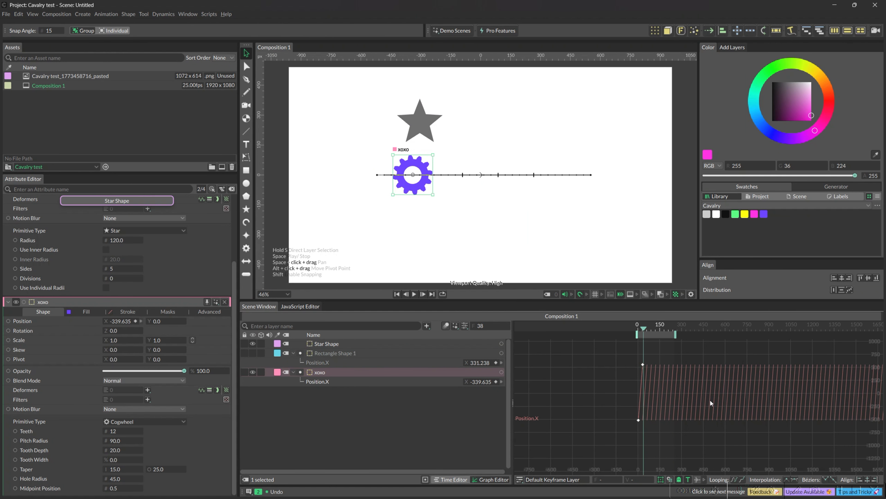
{"action": "key", "text": "space"}
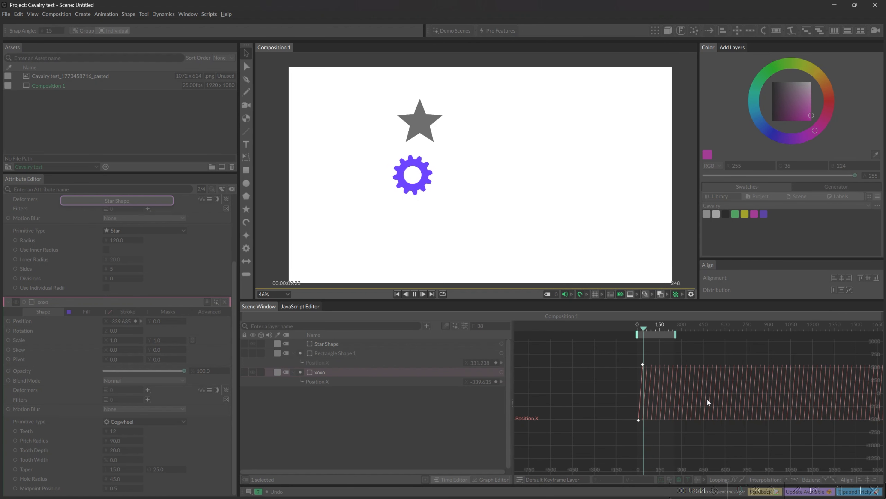
{"action": "key", "text": "space"}
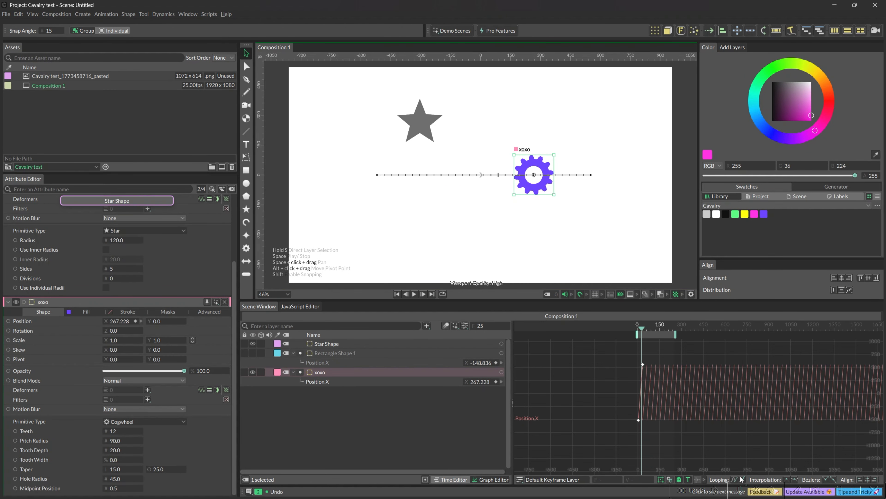
Step: Turn off looping for xoxo's Position.X keyframes, preview the motion, and turn the looping on again
{"action": "left_click_drag", "start_coordinate": [659, 437], "coordinate": [621, 351]}
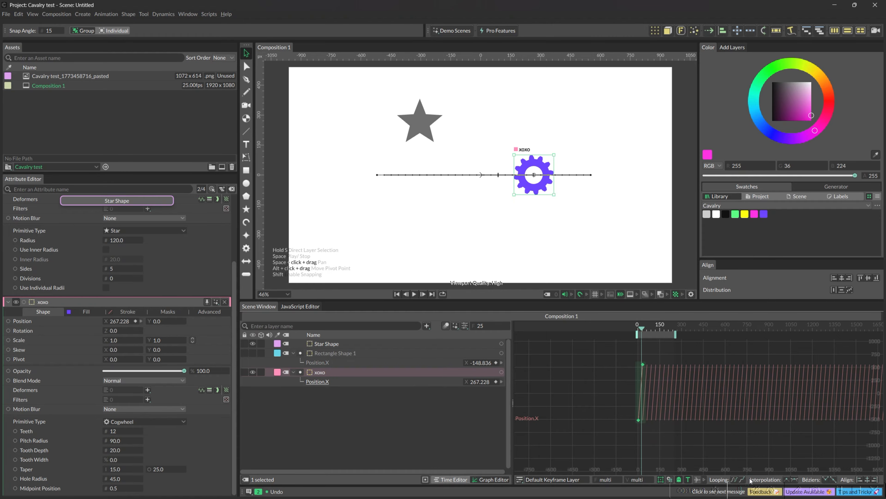
{"action": "left_click", "coordinate": [742, 478]}
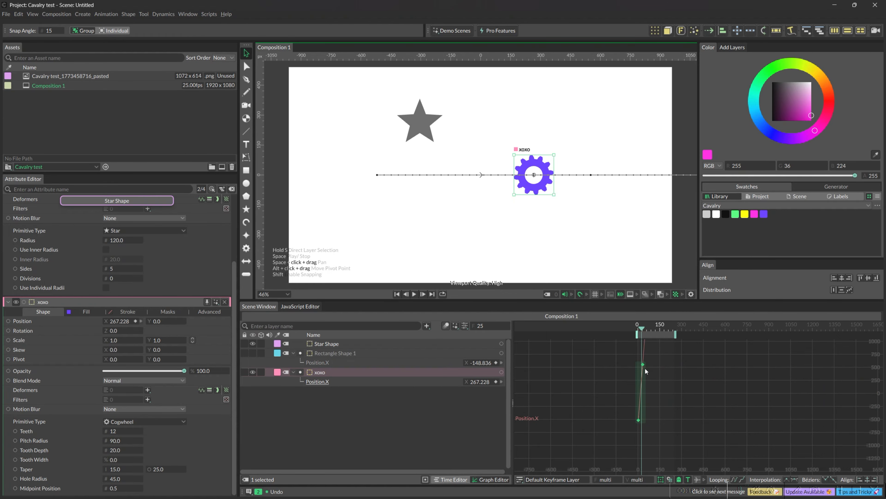
{"action": "key", "text": "space"}
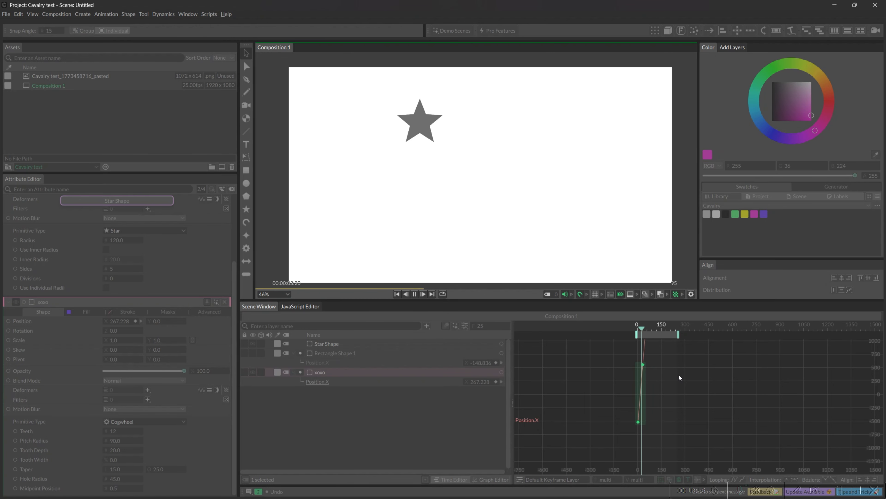
{"action": "key", "text": "space"}
{"action": "mouse_move", "coordinate": [648, 329]}
{"action": "left_mouse_down"}
{"action": "mouse_move", "coordinate": [637, 329]}
{"action": "mouse_move", "coordinate": [650, 331]}
{"action": "left_mouse_up"}
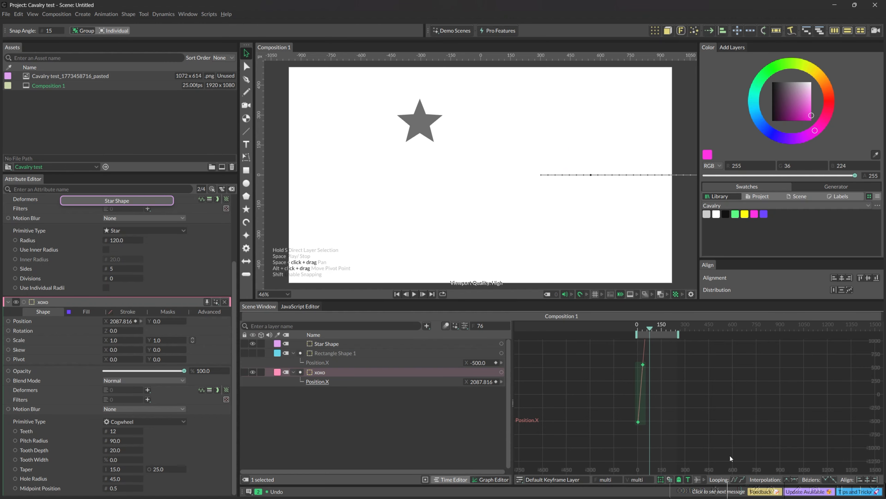
{"action": "left_click", "coordinate": [735, 477]}
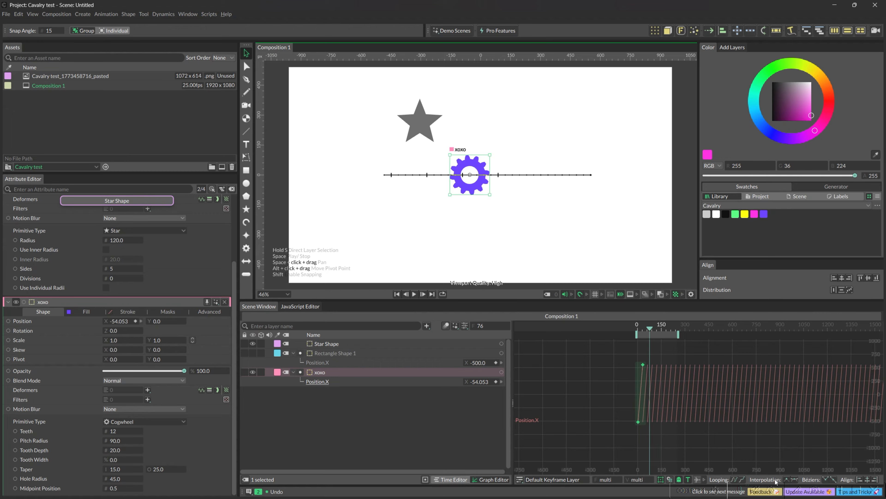
Step: Set xoxo's two Position.X keyframes to Bézier interpolation and fit the looping curve in the Graph Editor
{"action": "left_click", "coordinate": [794, 479]}
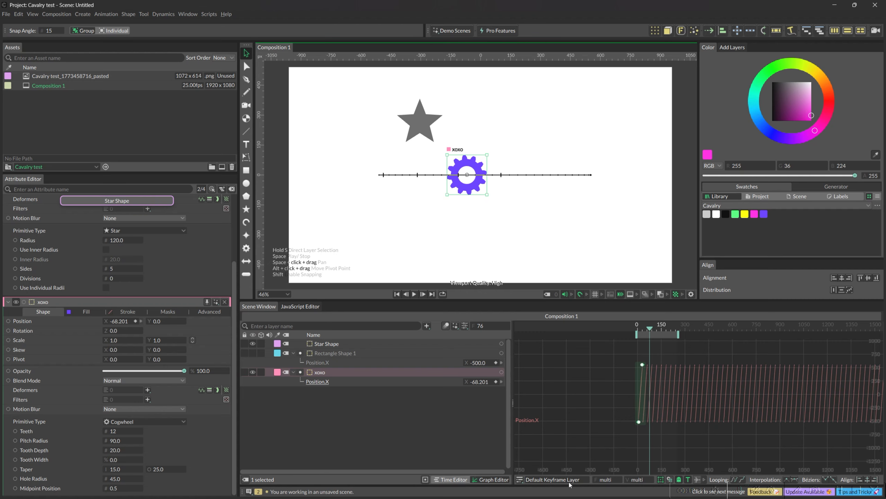
{"action": "key", "text": "f"}
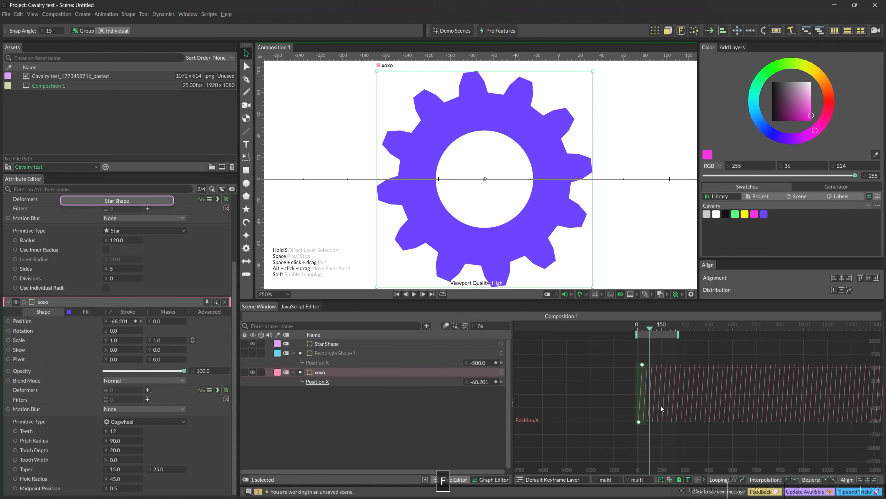
{"action": "left_click", "coordinate": [653, 425]}
{"action": "key", "text": "f"}
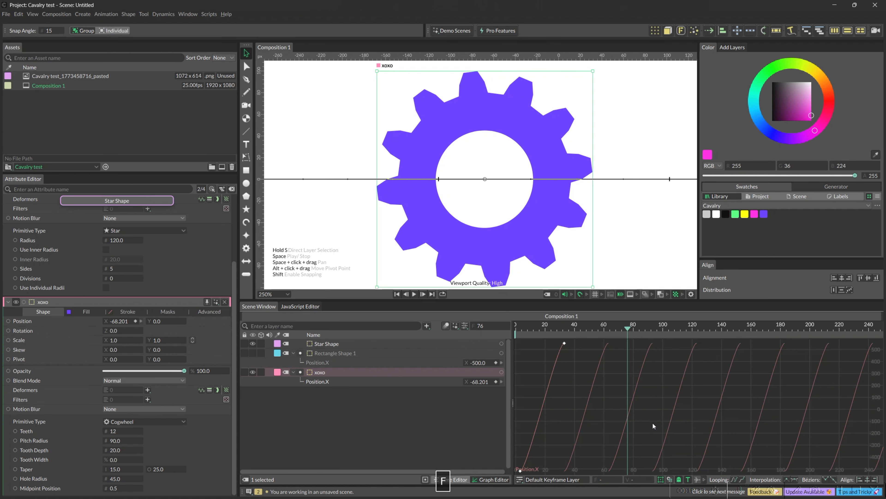
{"action": "scroll", "coordinate": [537, 215], "scroll_direction": "down", "scroll_amount": 3}
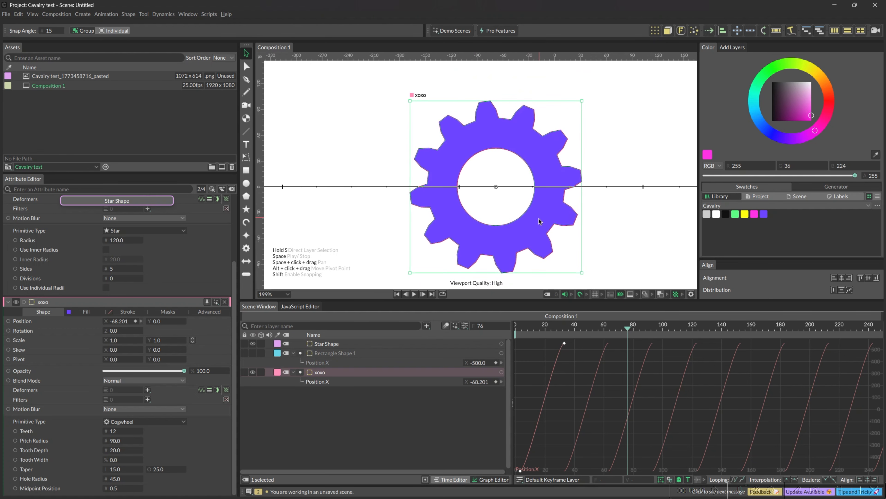
{"action": "scroll", "coordinate": [535, 208], "scroll_direction": "down", "scroll_amount": 4}
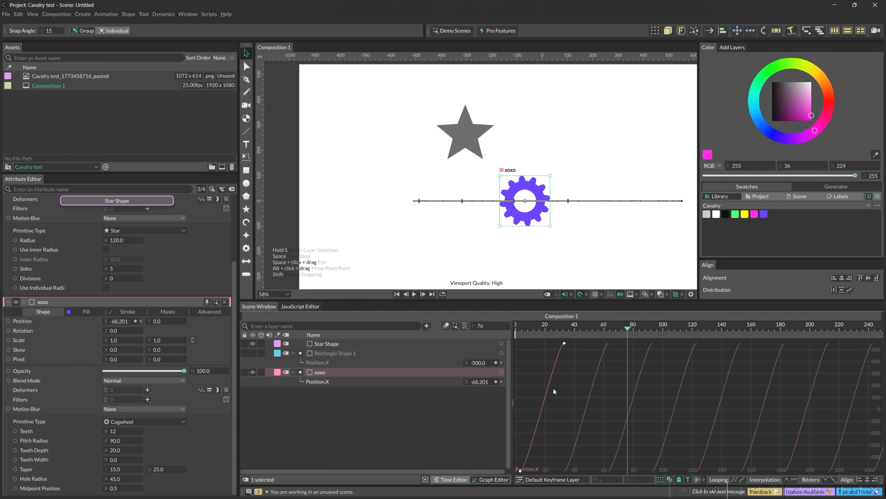
Step: Select both of xoxo's Position.X keyframes and set their interpolation to linear
{"action": "left_click", "coordinate": [788, 479]}
{"action": "left_click_drag", "start_coordinate": [574, 340], "coordinate": [501, 479]}
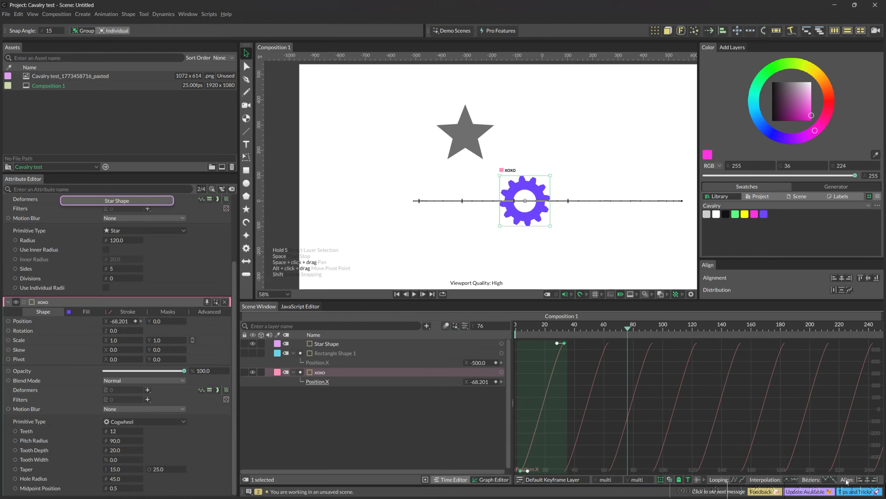
{"action": "left_click", "coordinate": [787, 479]}
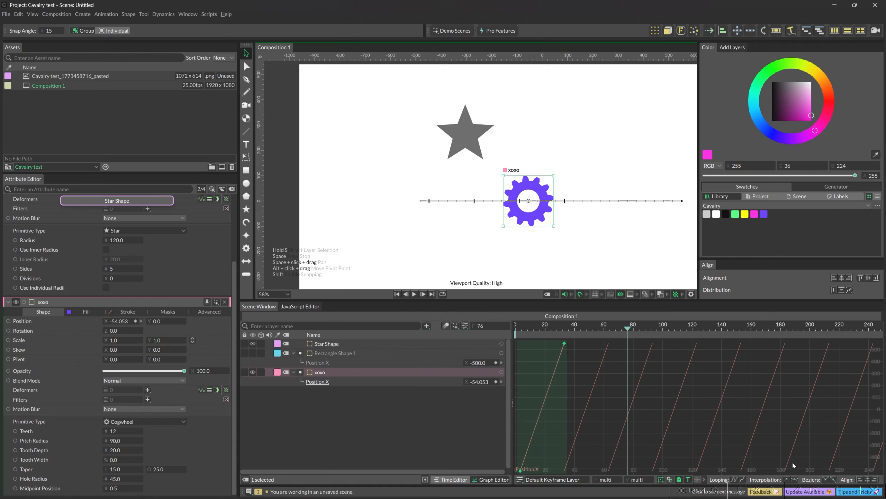
Step: Return xoxo's keyframes to Bézier interpolation, scale the curve slightly shorter with the Transform Tool, and deselect them
{"action": "left_click", "coordinate": [786, 479]}
{"action": "left_click_drag", "start_coordinate": [559, 347], "coordinate": [531, 350]}
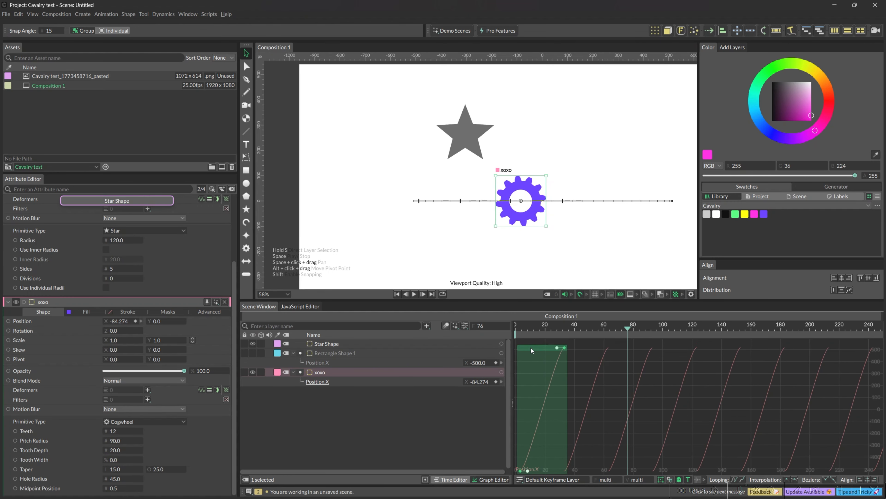
{"action": "left_click", "coordinate": [607, 371]}
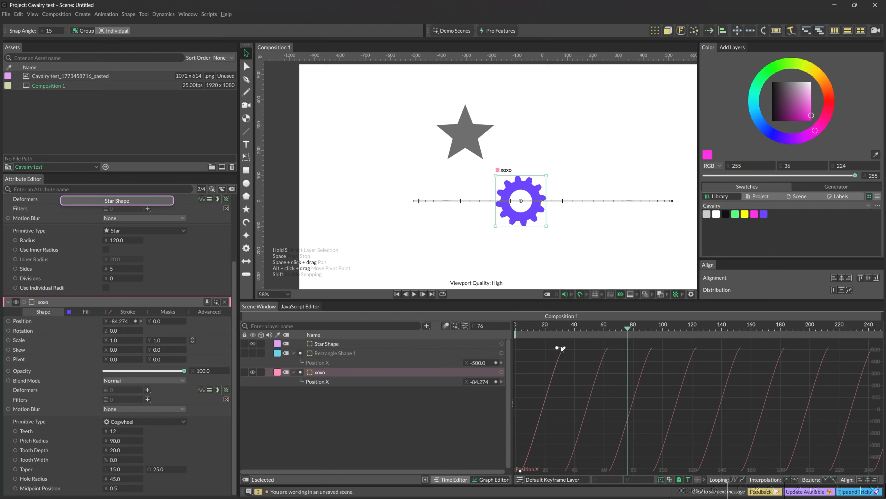
Step: Stretch the incoming Bézier handle of xoxo's upper Position.X keyframe toward the start frames to give the looping curve a stronger ease
{"action": "left_click_drag", "start_coordinate": [554, 348], "coordinate": [525, 350]}
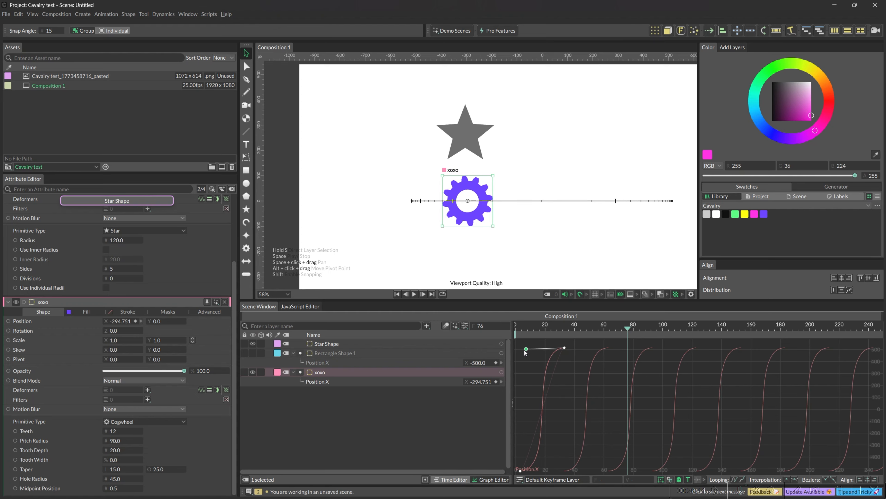
{"action": "left_click_drag", "start_coordinate": [524, 350], "coordinate": [524, 350]}
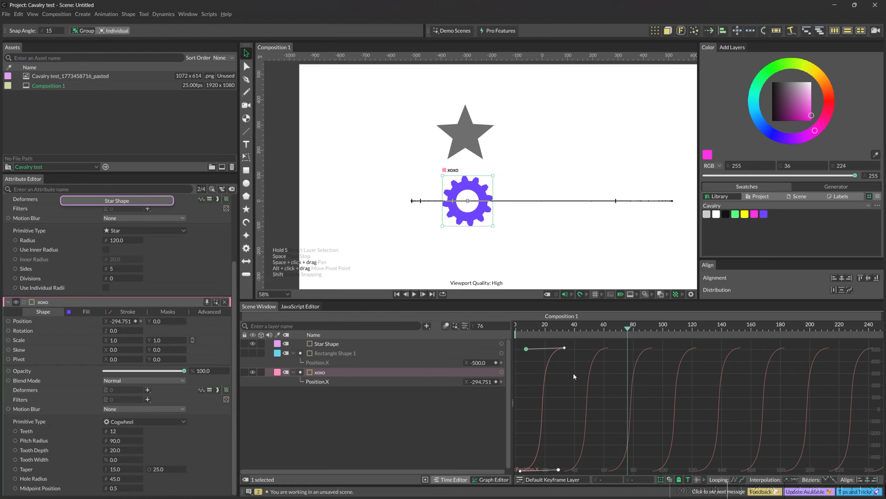
{"action": "left_click_drag", "start_coordinate": [568, 345], "coordinate": [518, 456]}
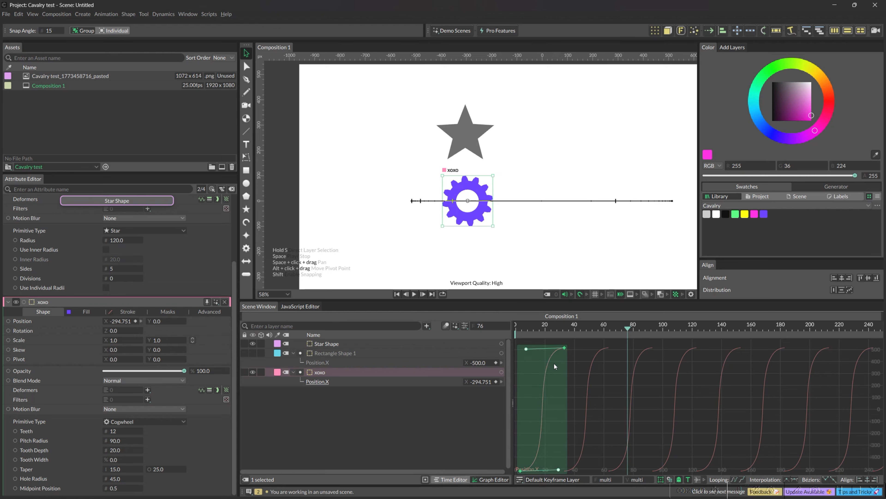
{"action": "left_click", "coordinate": [568, 366]}
{"action": "mouse_move", "coordinate": [525, 349]}
{"action": "left_mouse_down"}
{"action": "mouse_move", "coordinate": [546, 353]}
{"action": "mouse_move", "coordinate": [511, 349]}
{"action": "mouse_move", "coordinate": [558, 352]}
{"action": "mouse_move", "coordinate": [581, 371]}
{"action": "mouse_move", "coordinate": [519, 352]}
{"action": "left_mouse_up"}
{"action": "left_click", "coordinate": [563, 348]}
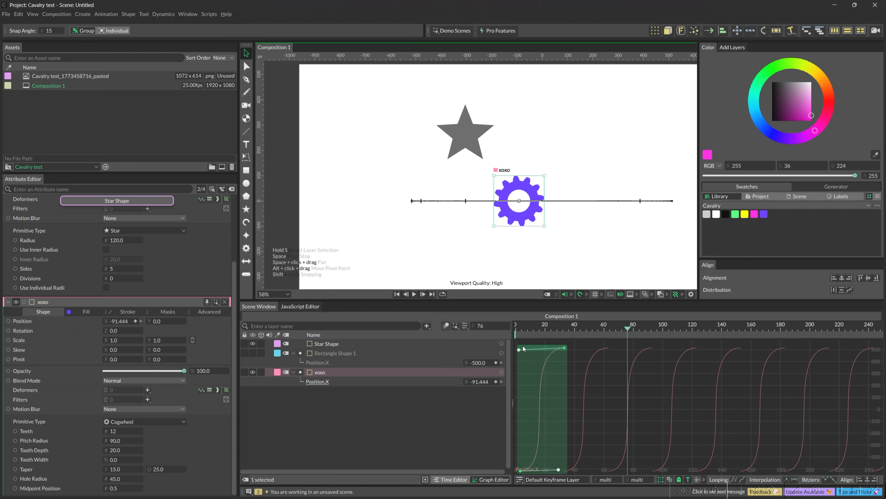
{"action": "left_click", "coordinate": [581, 366]}
{"action": "mouse_move", "coordinate": [520, 350]}
{"action": "left_mouse_down"}
{"action": "mouse_move", "coordinate": [557, 376]}
{"action": "mouse_move", "coordinate": [533, 371]}
{"action": "mouse_move", "coordinate": [505, 347]}
{"action": "mouse_move", "coordinate": [519, 352]}
{"action": "left_mouse_up"}
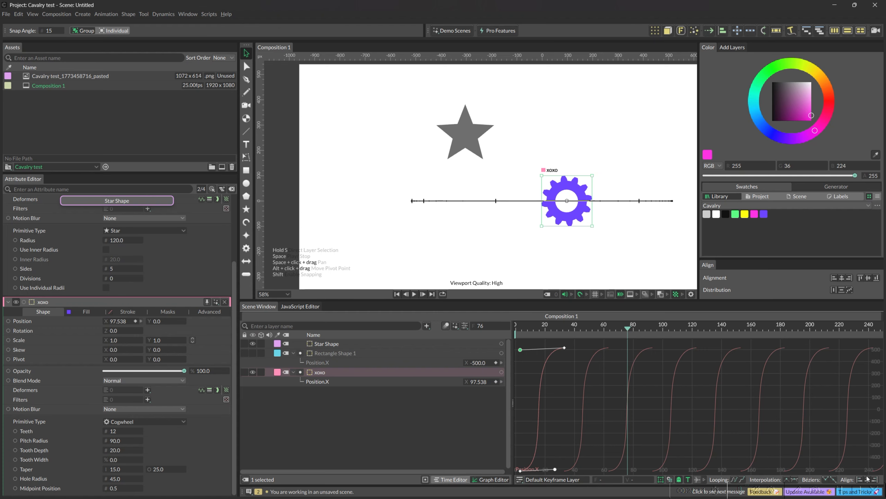
{"action": "left_click", "coordinate": [563, 392]}
Step: Move the playhead to frame 60 and select xoxo's first Position.X keyframe in the Graph Editor
{"action": "left_click_drag", "start_coordinate": [603, 328], "coordinate": [604, 329]}
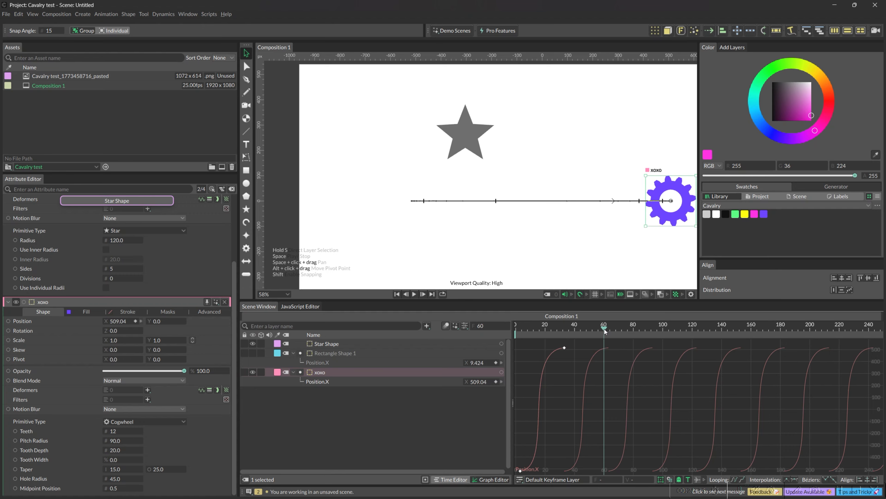
{"action": "left_click", "coordinate": [520, 469]}
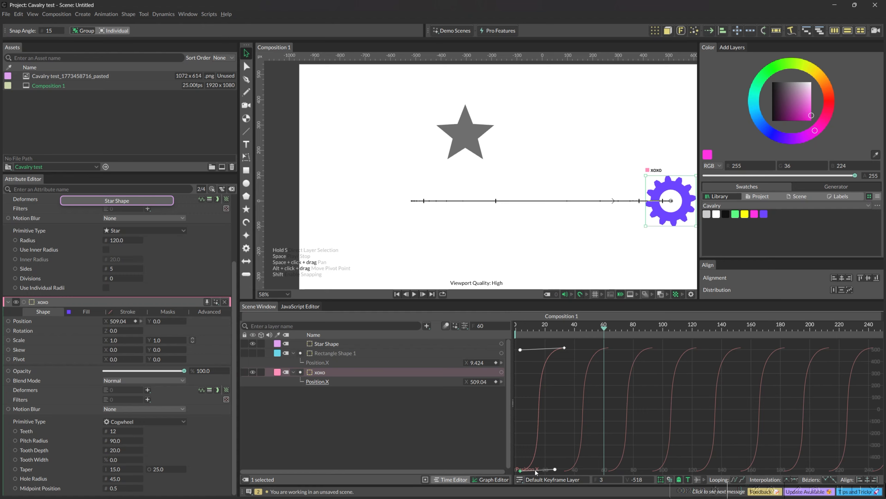
{"action": "key", "text": "ctrl+c"}
{"action": "key", "text": "ctrl+v"}
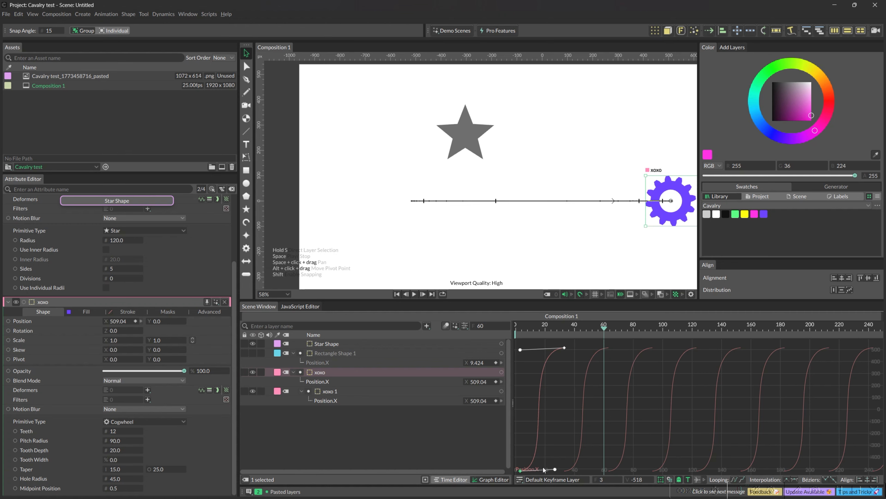
{"action": "key", "text": "ctrl+c"}
{"action": "key", "text": "ctrl+v"}
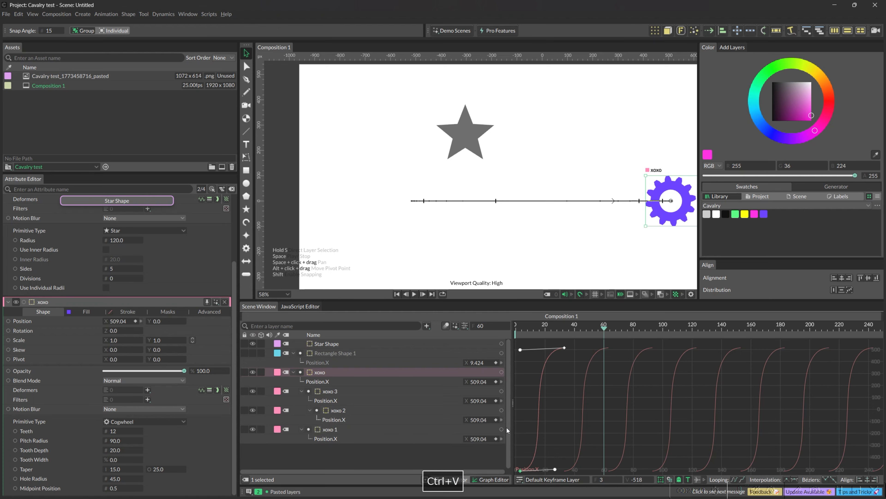
{"action": "key", "text": "ctrl+z"}
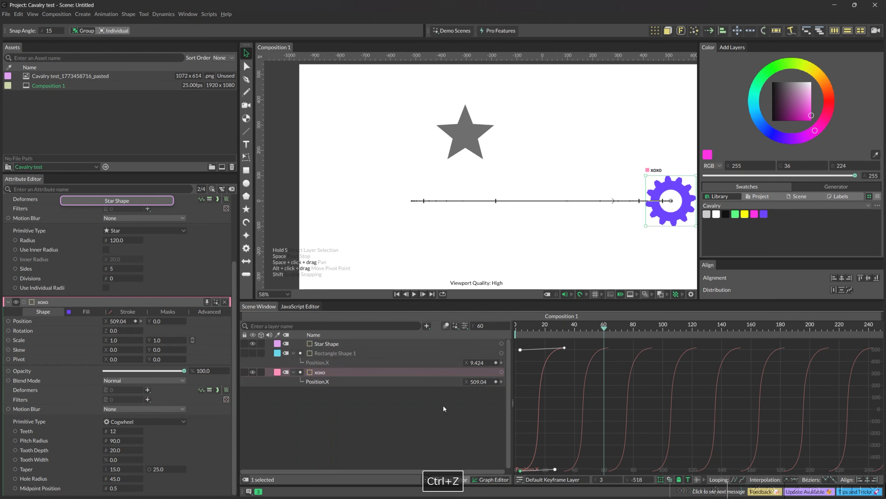
Step: Copy xoxo's first Position.X keyframe and paste it at frame 60
{"action": "right_click", "coordinate": [521, 470]}
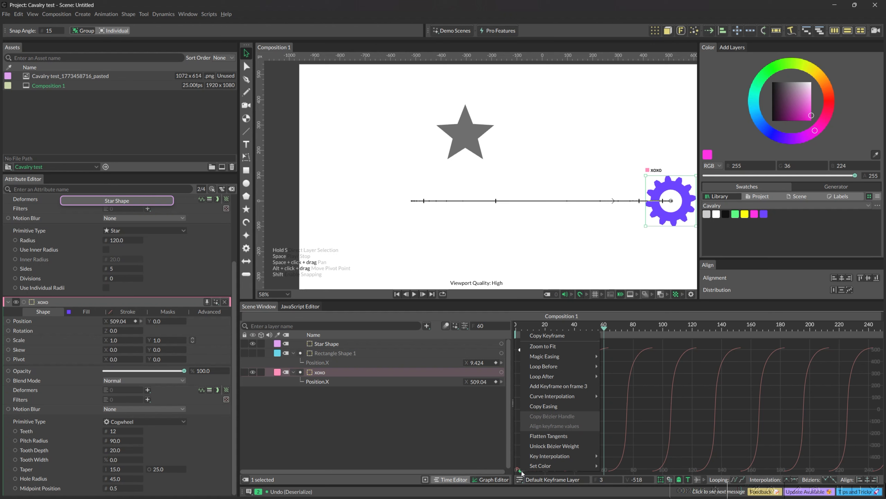
{"action": "left_click", "coordinate": [550, 336]}
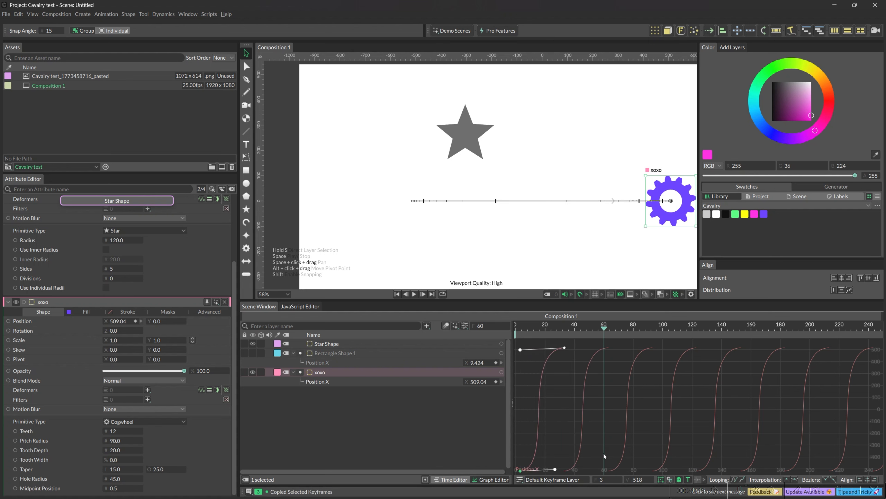
{"action": "key", "text": "ctrl+v"}
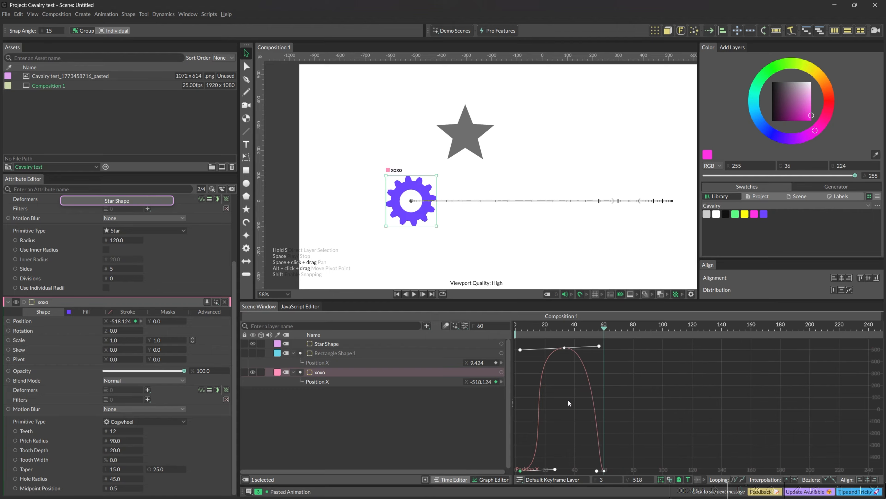
Step: Select xoxo's first and last Position.X keyframes and adjust their inner Bézier handles to ease both ends of the curve evenly
{"action": "left_click_drag", "start_coordinate": [604, 331], "coordinate": [535, 466]}
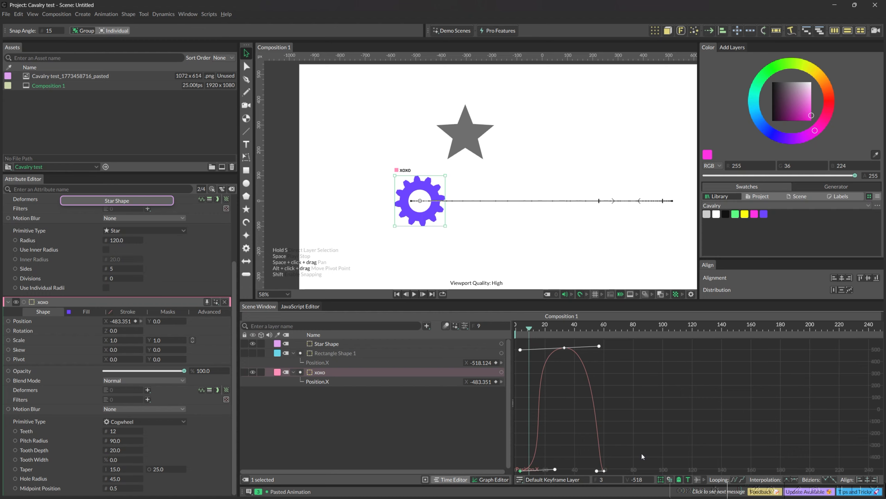
{"action": "left_click", "coordinate": [545, 467]}
{"action": "mouse_move", "coordinate": [555, 468]}
{"action": "left_mouse_down"}
{"action": "mouse_move", "coordinate": [594, 476]}
{"action": "mouse_move", "coordinate": [576, 467]}
{"action": "mouse_move", "coordinate": [532, 473]}
{"action": "mouse_move", "coordinate": [540, 469]}
{"action": "left_mouse_up"}
{"action": "left_click_drag", "start_coordinate": [608, 462], "coordinate": [506, 474]}
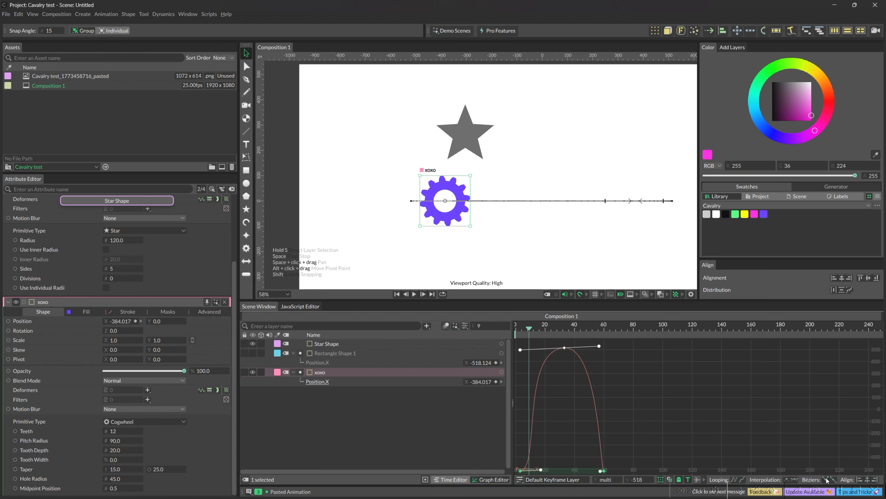
{"action": "left_click", "coordinate": [549, 470]}
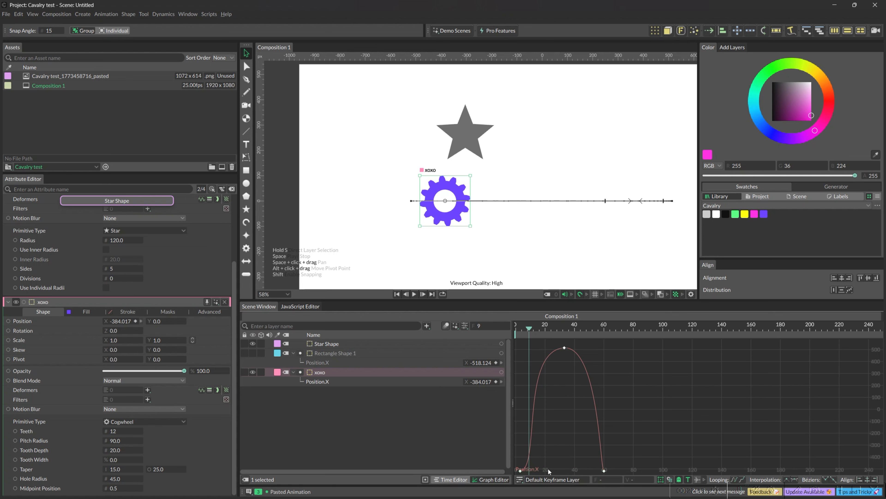
{"action": "left_click_drag", "start_coordinate": [540, 470], "coordinate": [516, 473]}
{"action": "left_click", "coordinate": [601, 470]}
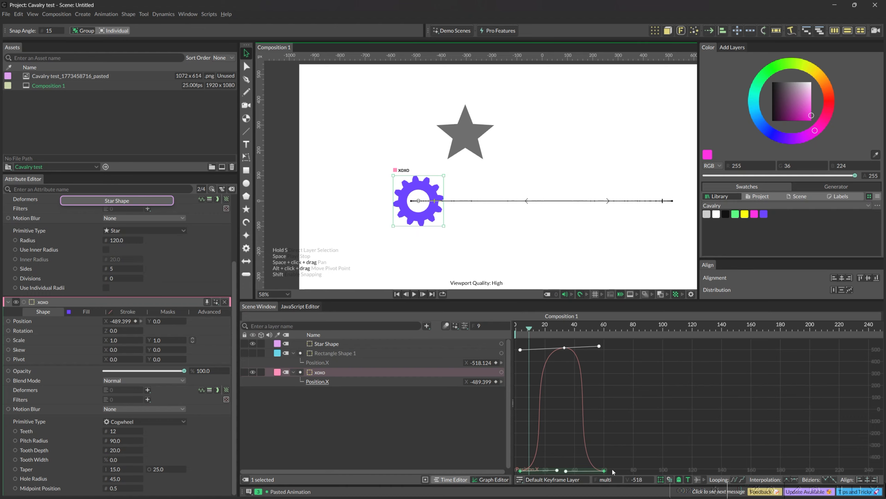
{"action": "left_click_drag", "start_coordinate": [627, 463], "coordinate": [570, 472]}
Step: Try to loop the motion after the last keyframe with all of xoxo's Position.X keyframes selected
{"action": "left_click", "coordinate": [743, 480]}
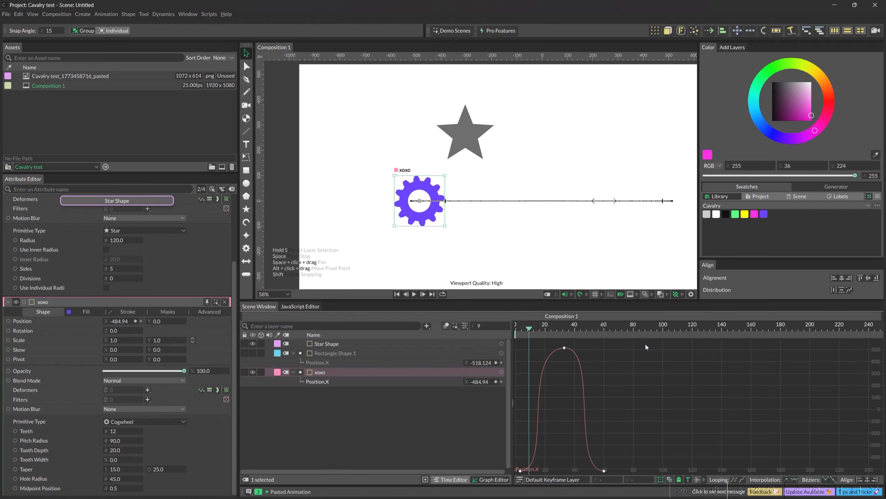
{"action": "key", "text": "ctrl+a"}
{"action": "left_click", "coordinate": [742, 480]}
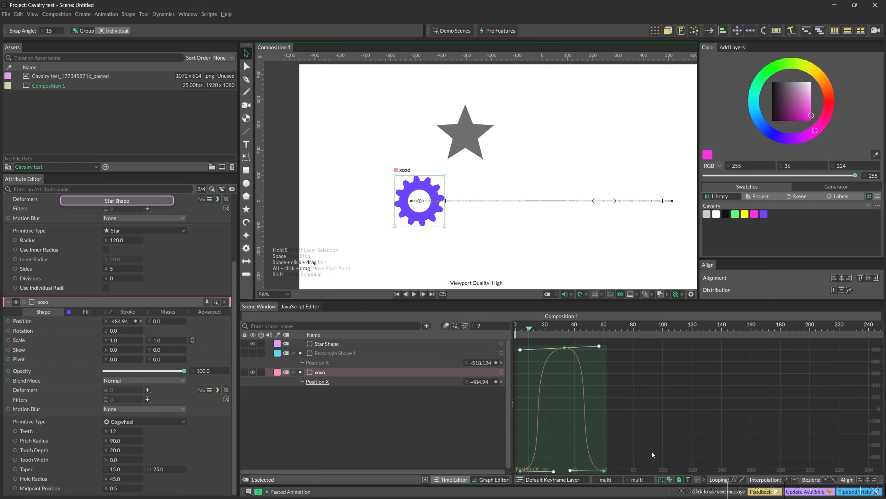
Step: Move the playhead to frame 26, deselect the keyframes and tilt the peak keyframe's outgoing Bézier handle downward to reshape the curve
{"action": "left_click_drag", "start_coordinate": [529, 328], "coordinate": [555, 356]}
{"action": "scroll", "coordinate": [619, 383], "scroll_direction": "down", "scroll_amount": 5}
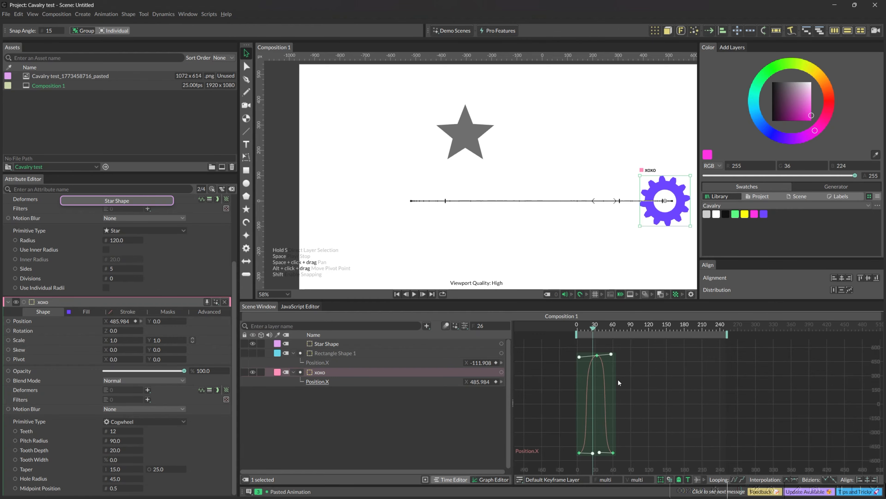
{"action": "scroll", "coordinate": [617, 378], "scroll_direction": "up", "scroll_amount": 3}
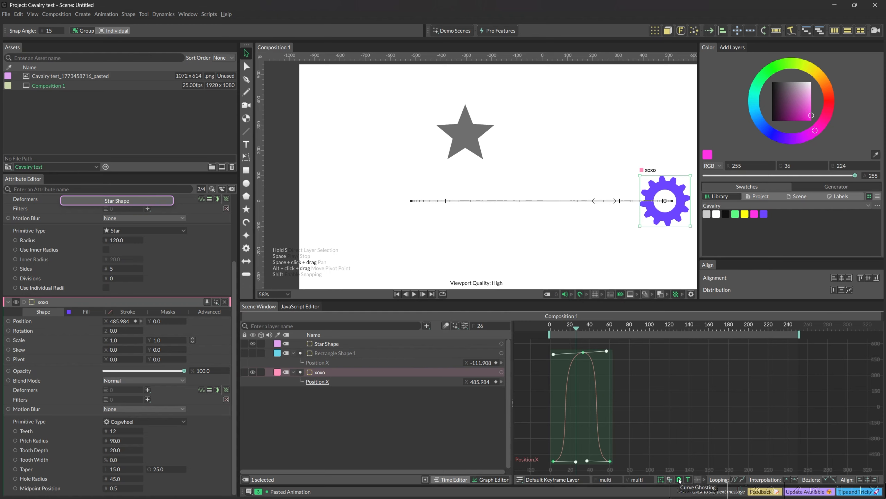
{"action": "left_click", "coordinate": [662, 442]}
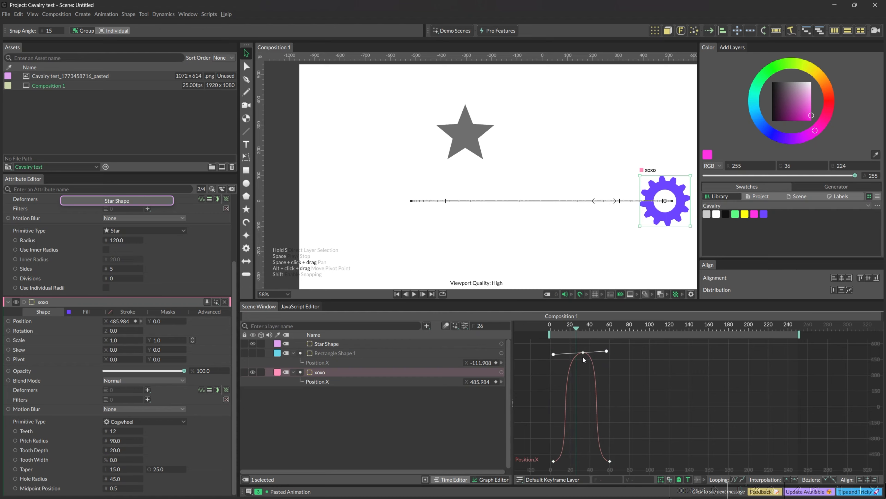
{"action": "left_click_drag", "start_coordinate": [607, 353], "coordinate": [597, 402]}
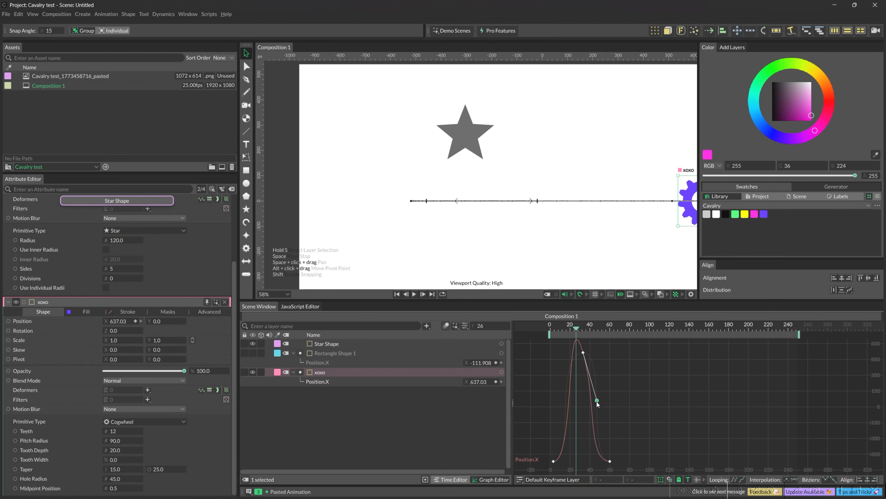
{"action": "left_click_drag", "start_coordinate": [597, 401], "coordinate": [595, 390]}
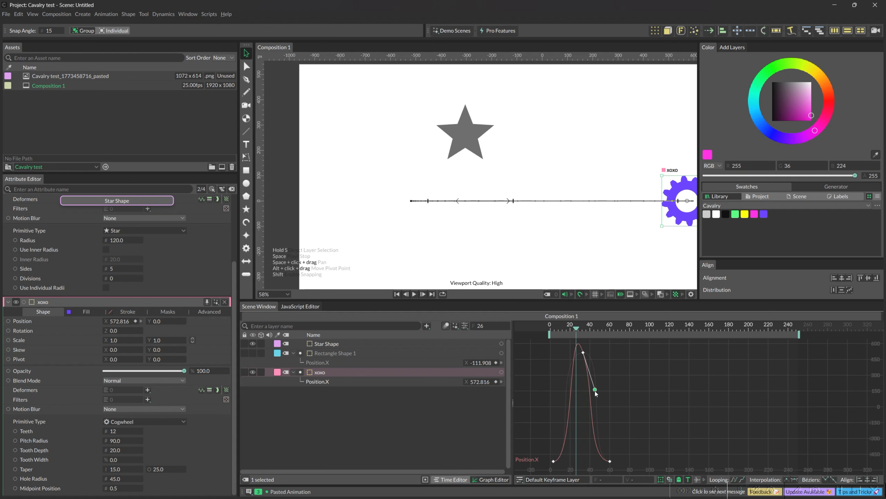
{"action": "left_click_drag", "start_coordinate": [595, 390], "coordinate": [607, 376]}
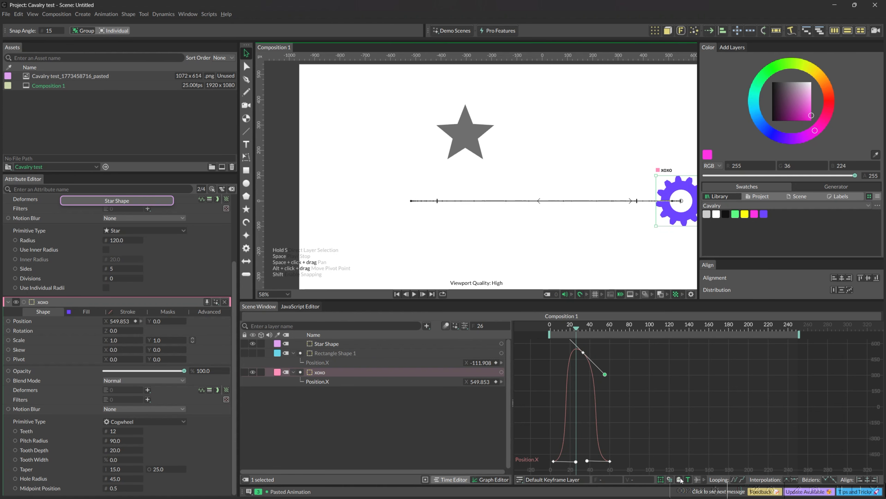
Step: Lengthen the peak keyframe's Bézier handle, toggle Curve Ghosting and bring the handle back to nearly horizontal
{"action": "left_click_drag", "start_coordinate": [604, 374], "coordinate": [625, 370]}
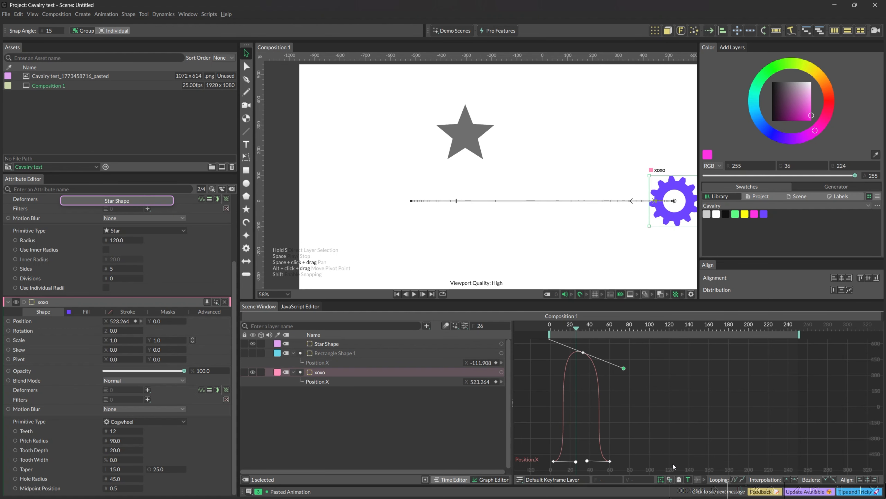
{"action": "left_click", "coordinate": [679, 480]}
{"action": "mouse_move", "coordinate": [624, 370]}
{"action": "left_mouse_down"}
{"action": "mouse_move", "coordinate": [594, 393]}
{"action": "mouse_move", "coordinate": [649, 368]}
{"action": "mouse_move", "coordinate": [647, 359]}
{"action": "mouse_move", "coordinate": [617, 355]}
{"action": "left_mouse_up"}
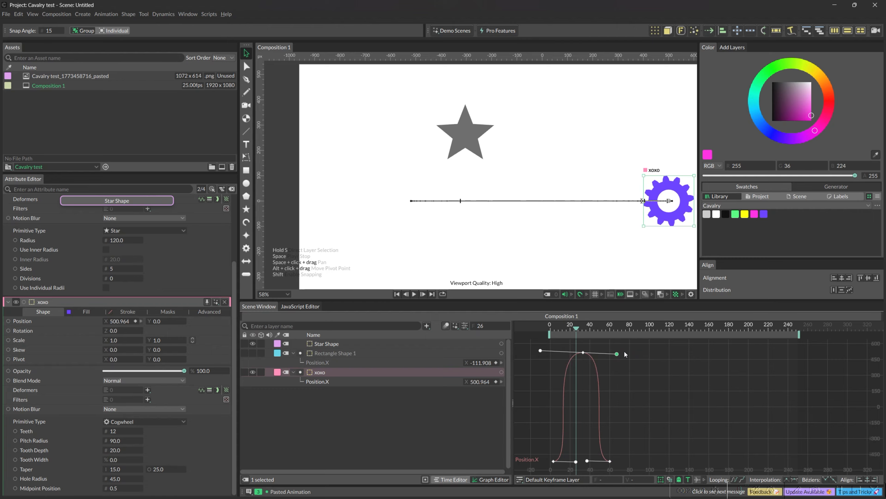